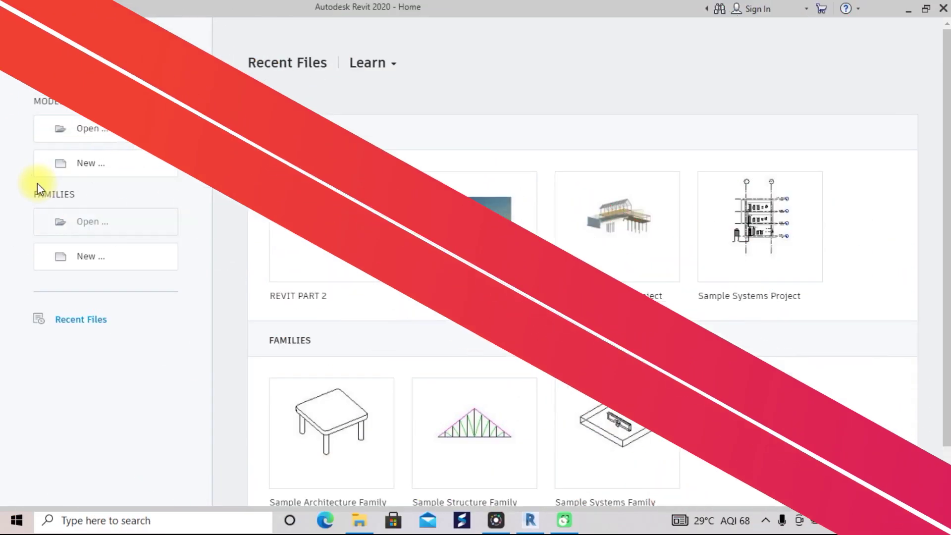
# - Create a new project using the Structural Template
pyautogui.click(85, 173)
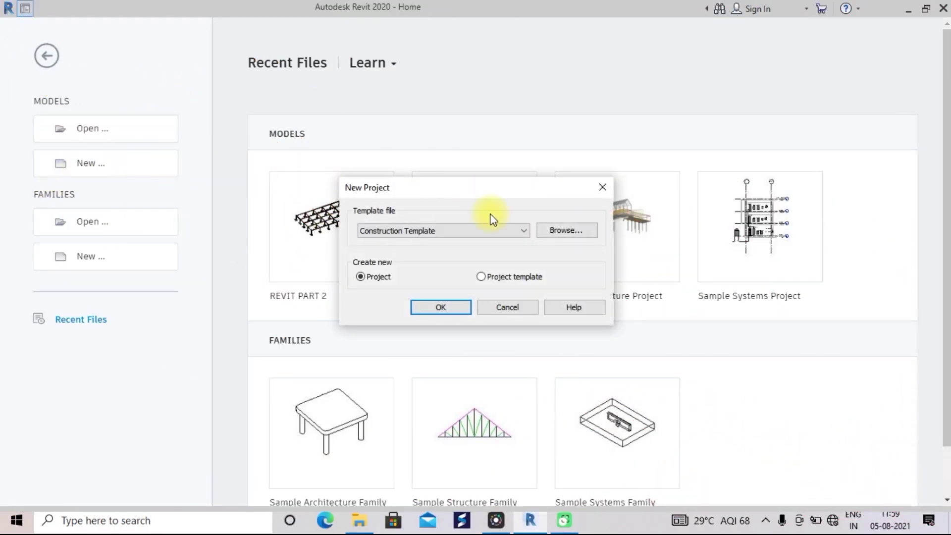
pyautogui.click(522, 229)
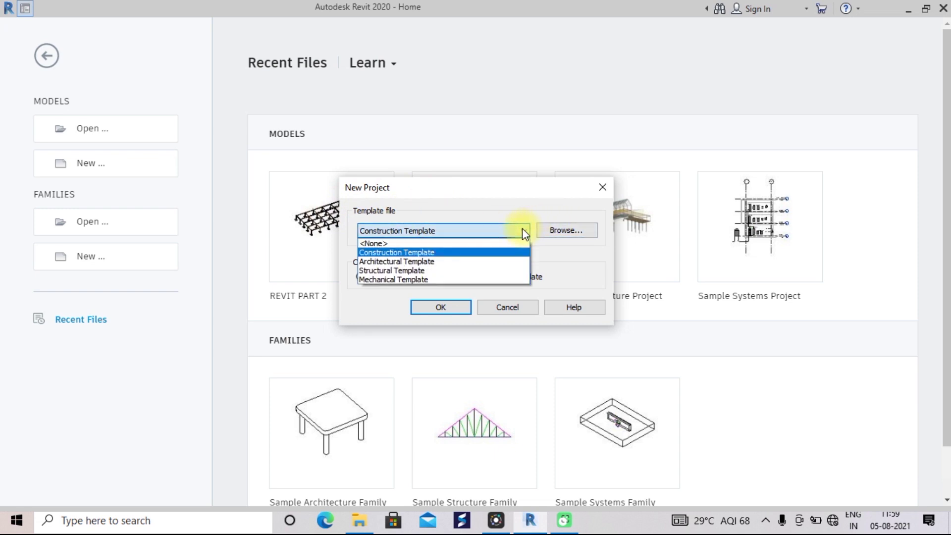
pyautogui.click(518, 273)
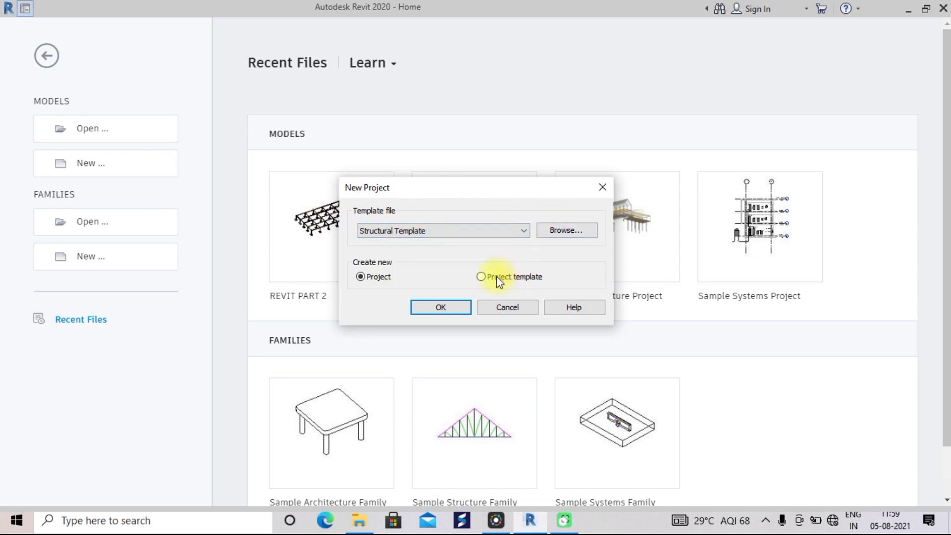
pyautogui.click(448, 311)
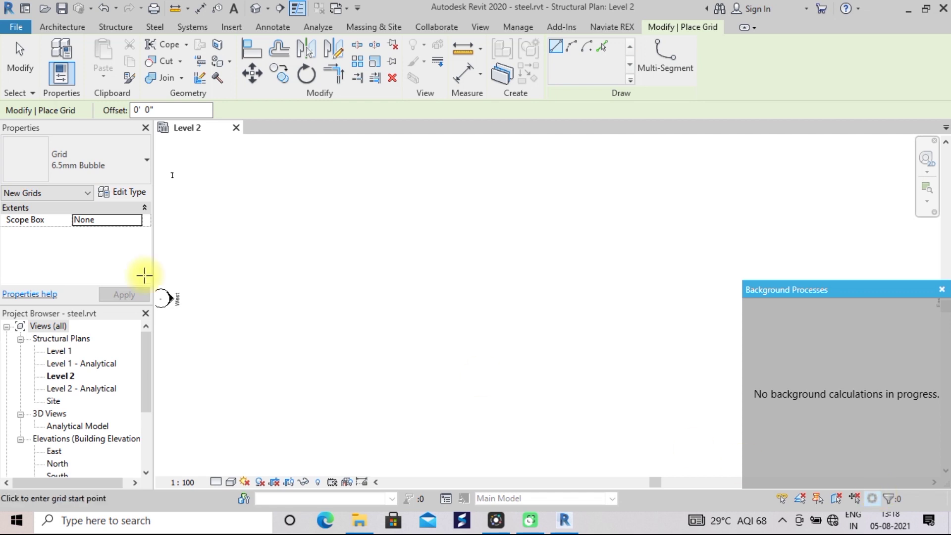
# - Draw horizontal grid 12 across the Level 2 plan and cancel the follow-on vertical grid
pyautogui.click(125, 31)
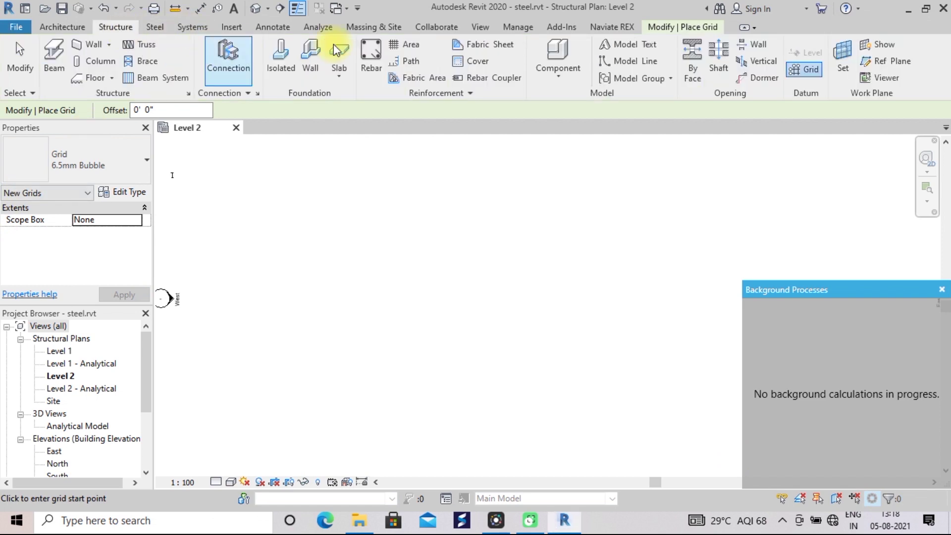
pyautogui.click(799, 74)
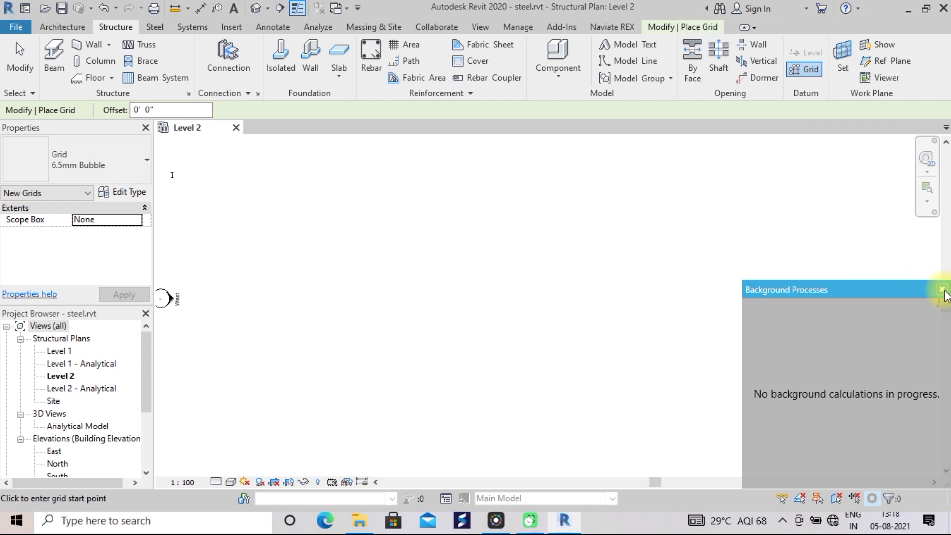
pyautogui.click(942, 290)
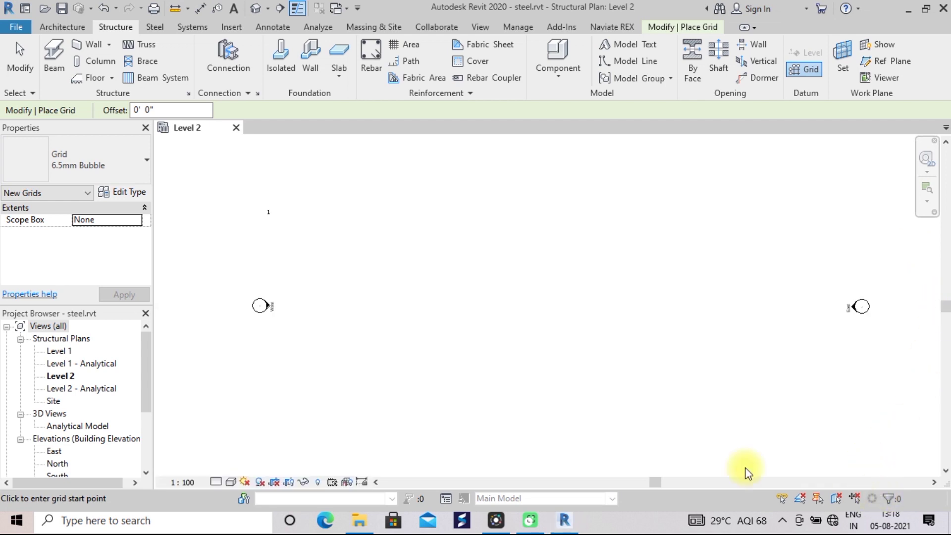
pyautogui.click(346, 374)
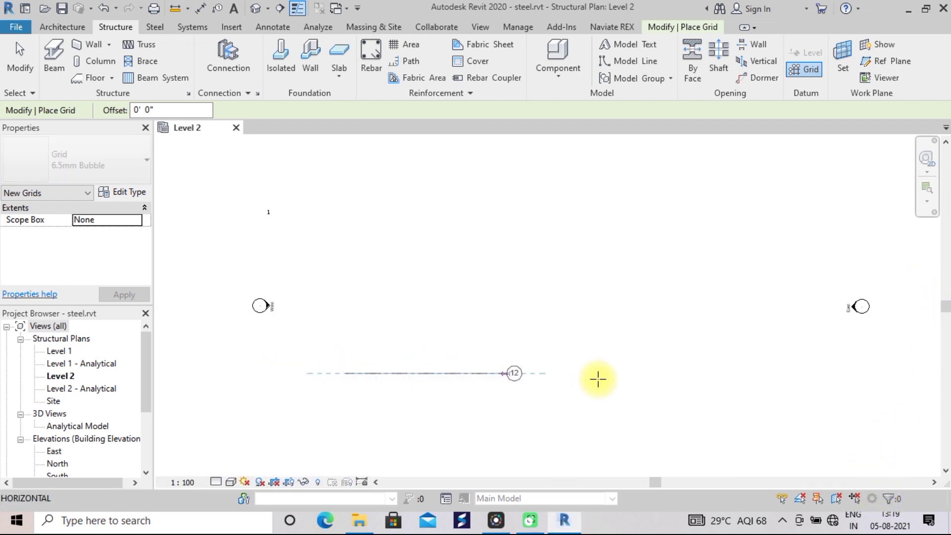
pyautogui.click(676, 373)
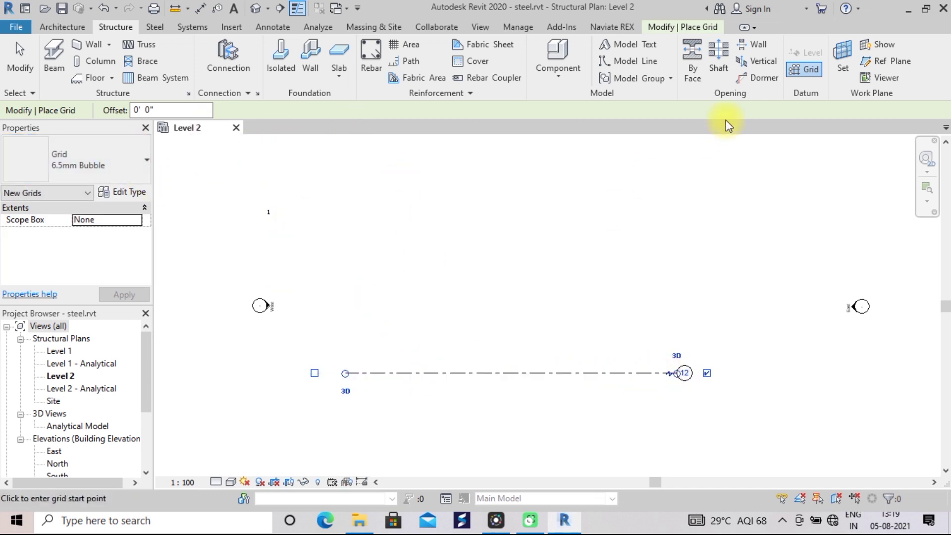
pyautogui.click(805, 69)
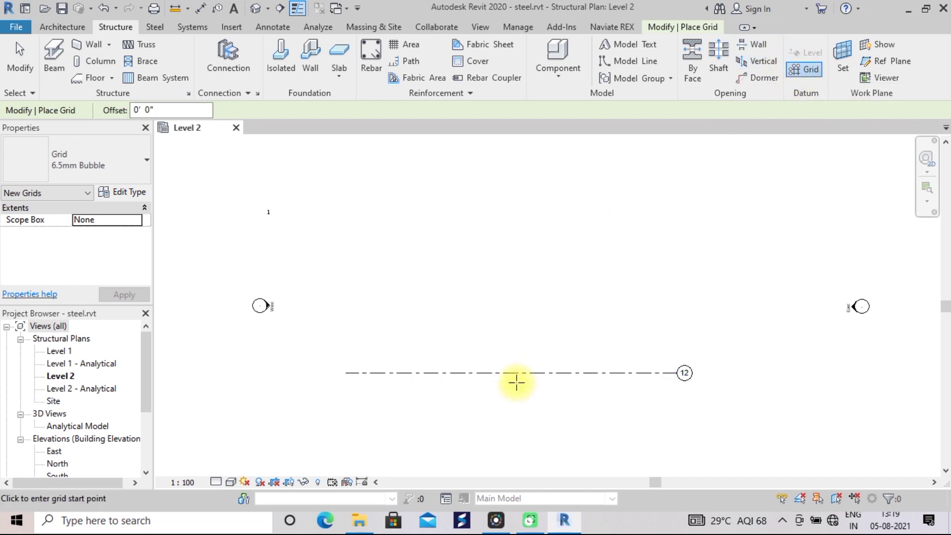
pyautogui.click(508, 373)
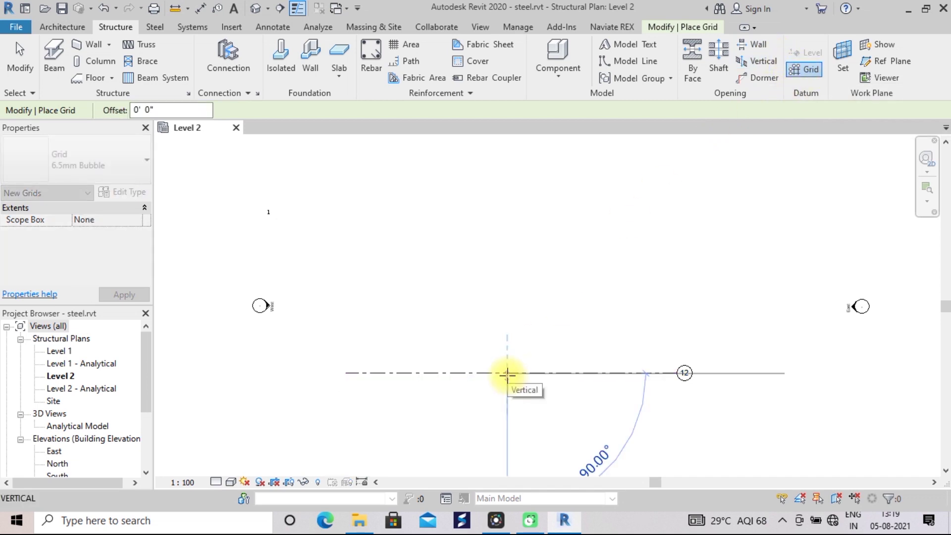
pyautogui.press('Escape')
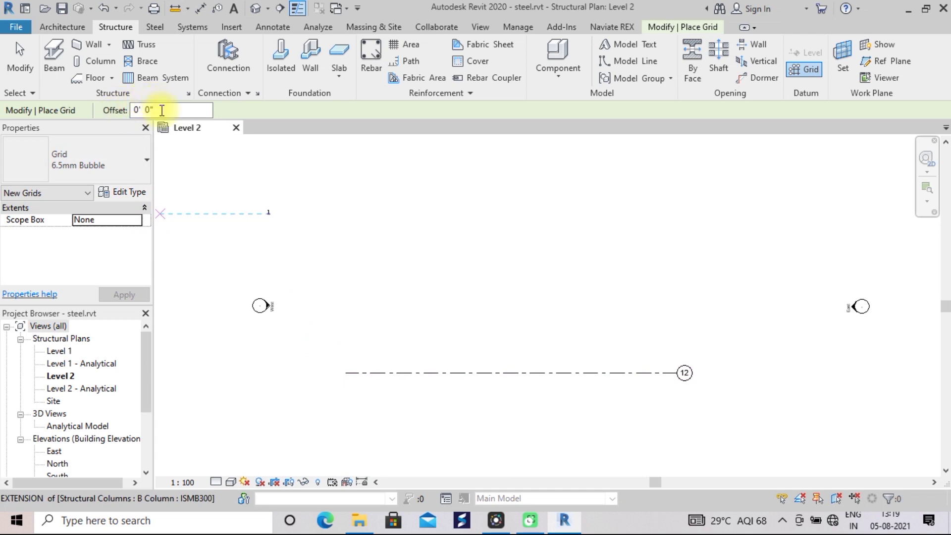
pyautogui.click(159, 110)
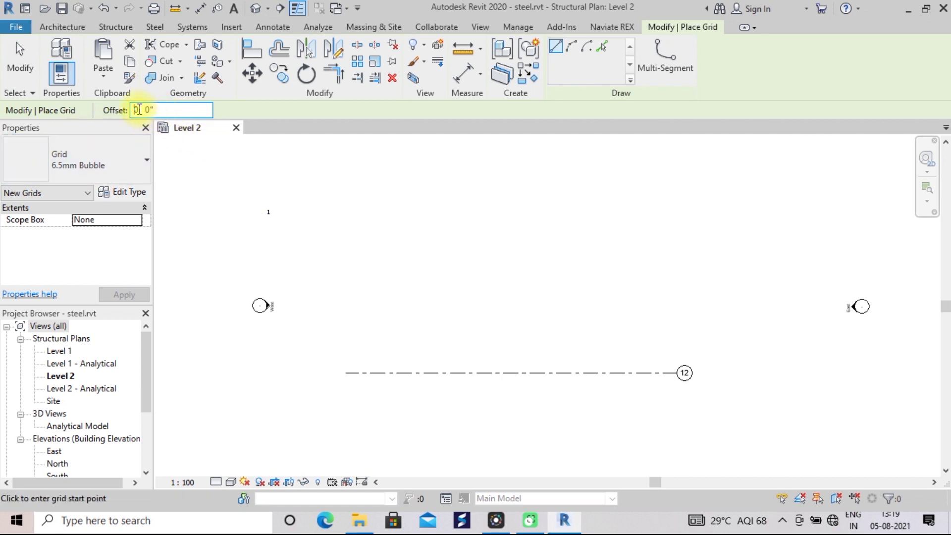
# - Create grids 13, 14 and 15 from grid 12 with a 10' Pick Lines offset
pyautogui.press('BackSpace')
pyautogui.press('BackSpace')
pyautogui.write("10'")
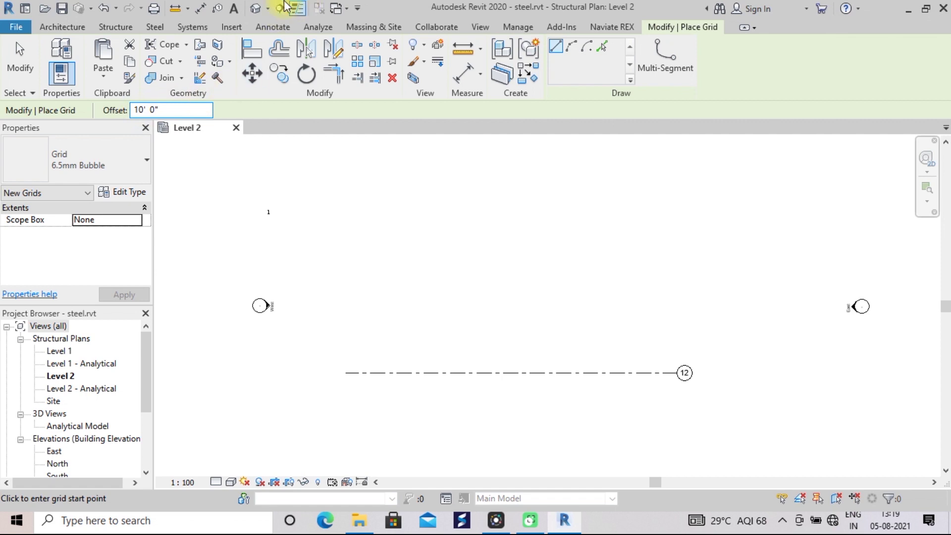
pyautogui.click(606, 52)
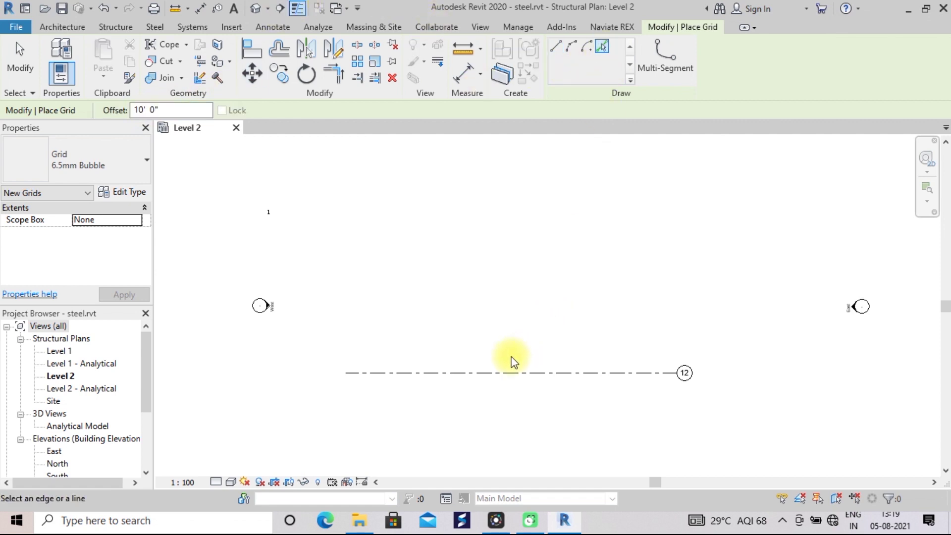
pyautogui.click(503, 379)
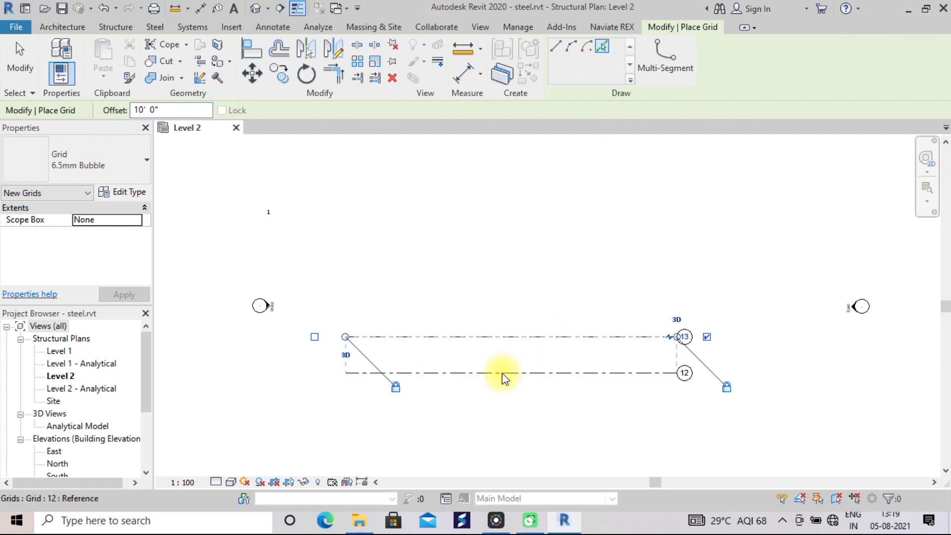
pyautogui.click(499, 339)
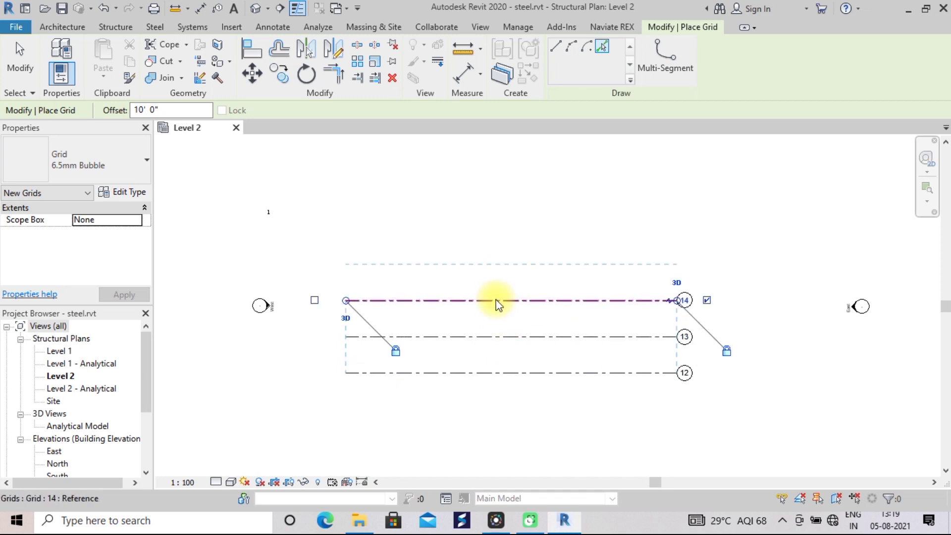
pyautogui.click(496, 299)
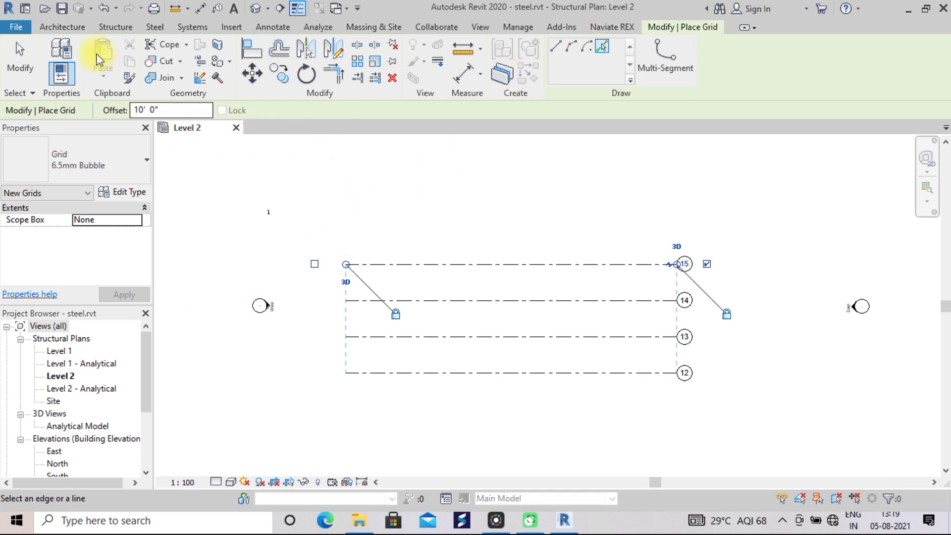
# - Restart the Grid tool from the Structure tab
pyautogui.click(115, 26)
pyautogui.click(806, 69)
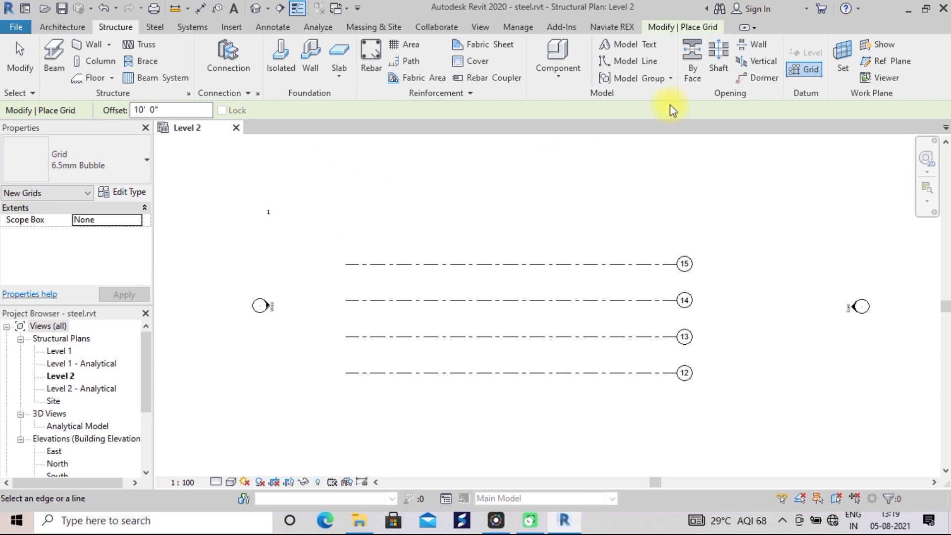
pyautogui.click(791, 70)
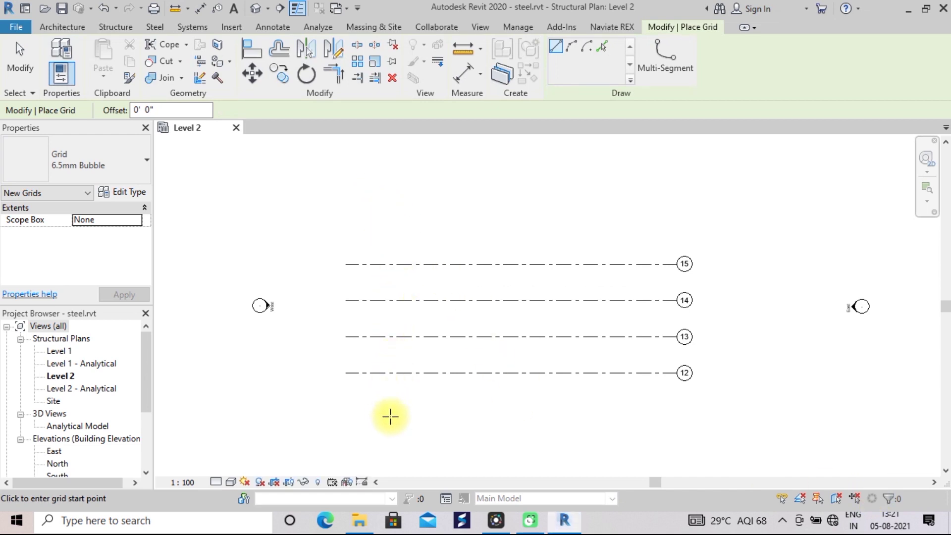
# - Draw vertical grid 16, then pick grids 17, 18 and 19 at 15' offsets
pyautogui.click(388, 203)
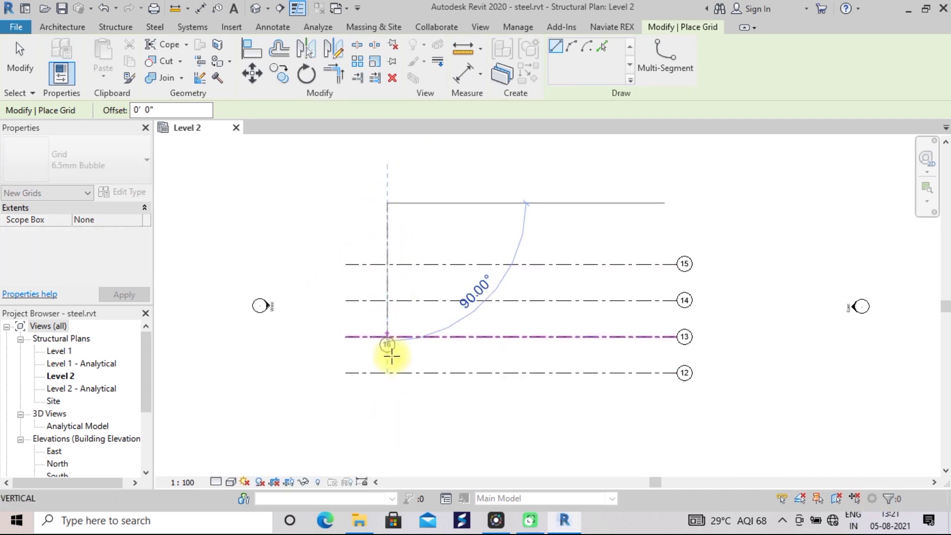
pyautogui.click(392, 417)
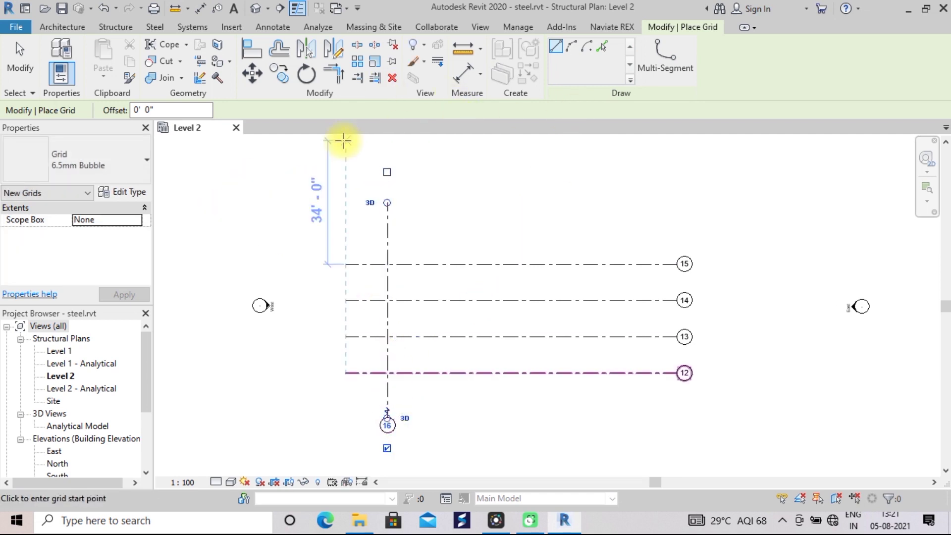
pyautogui.click(139, 110)
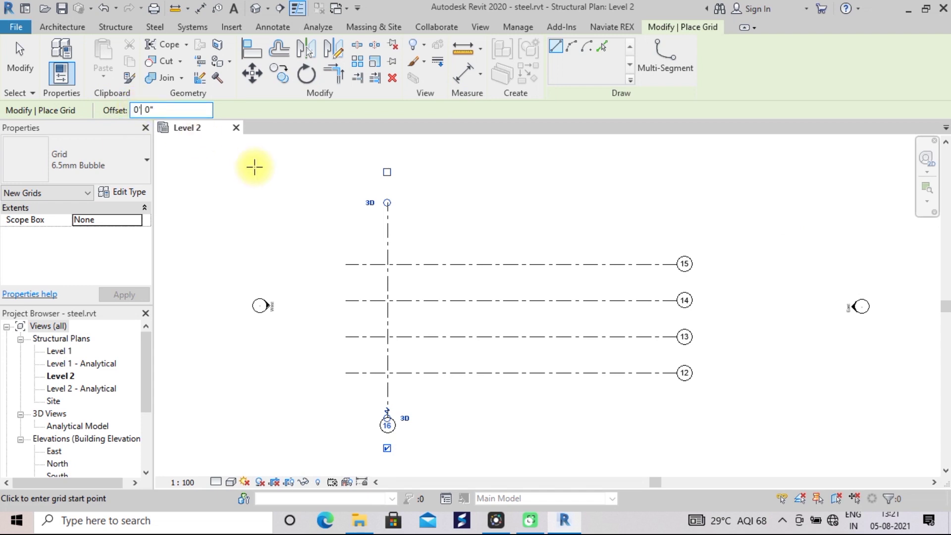
pyautogui.press('BackSpace')
pyautogui.press('BackSpace')
pyautogui.write("15'")
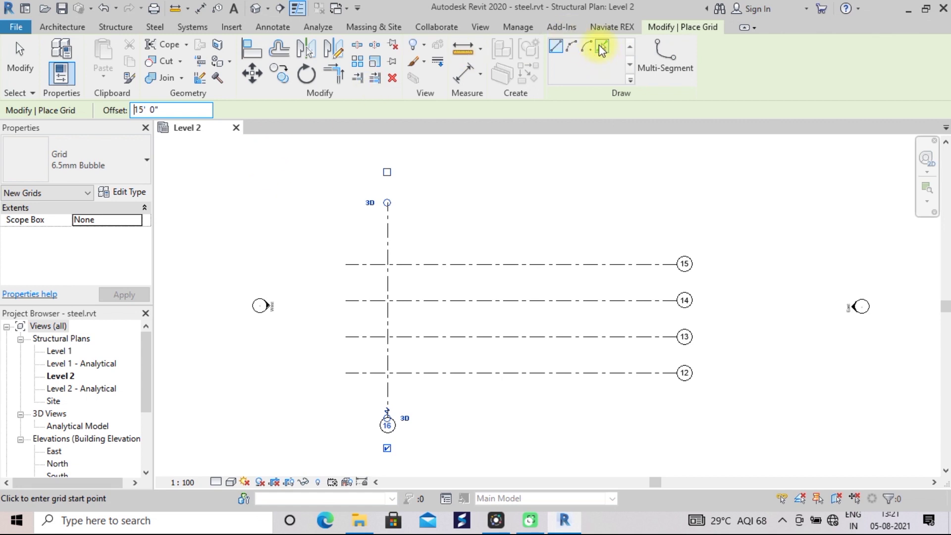
pyautogui.click(602, 46)
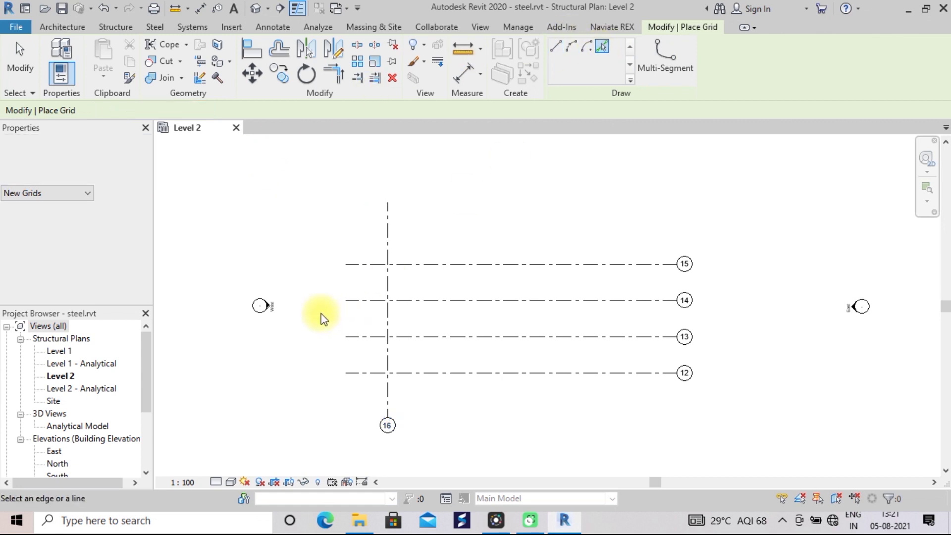
pyautogui.click(390, 251)
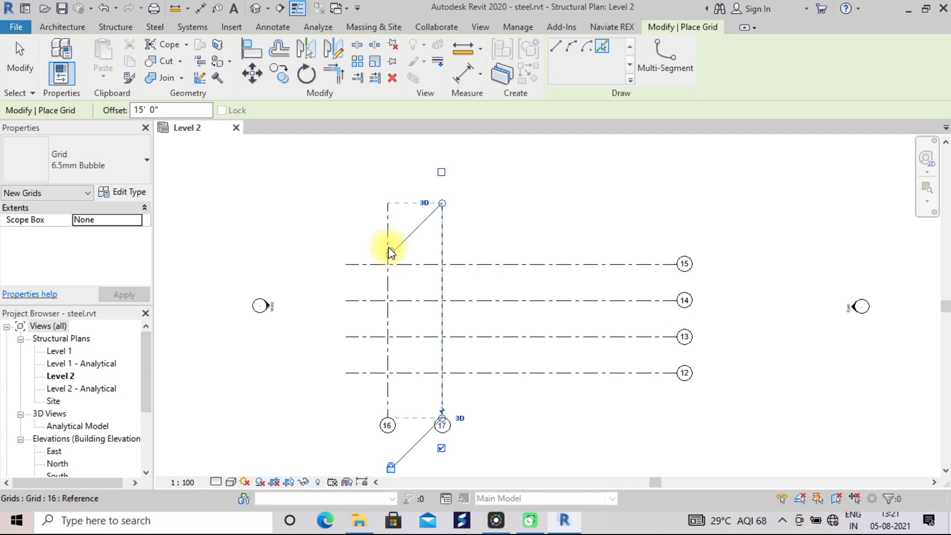
pyautogui.click(442, 248)
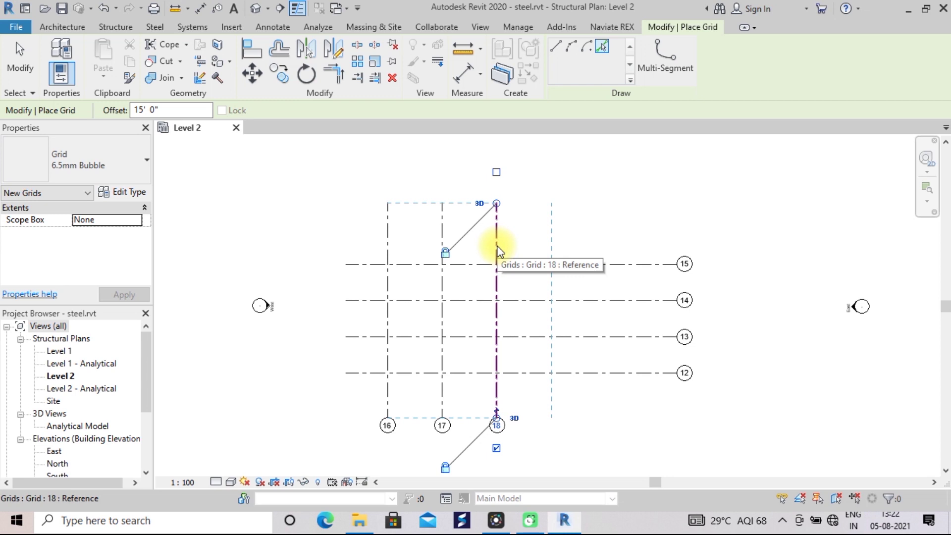
pyautogui.click(498, 250)
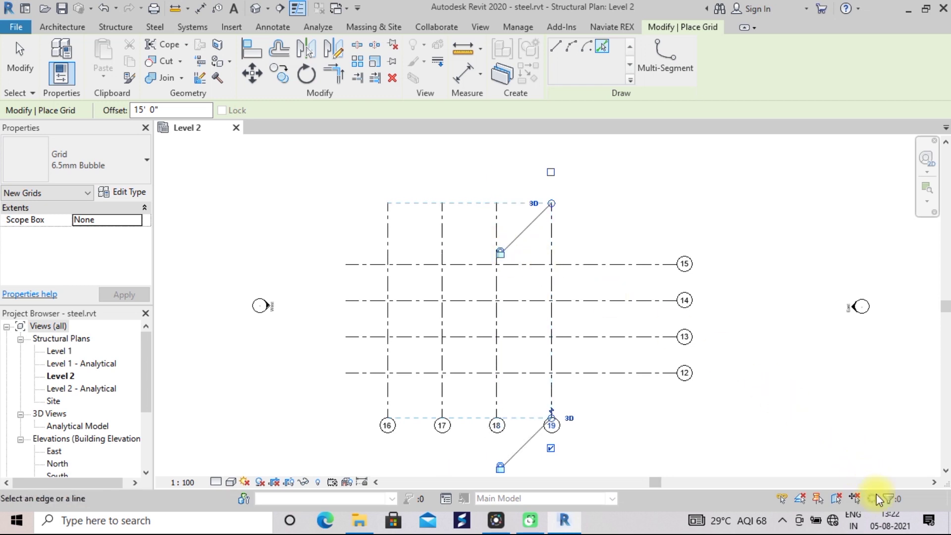
# - End grid placement and open grid 16's label for editing
pyautogui.press('Escape')
pyautogui.scroll(2, 478, 466)
pyautogui.doubleClick(275, 385)
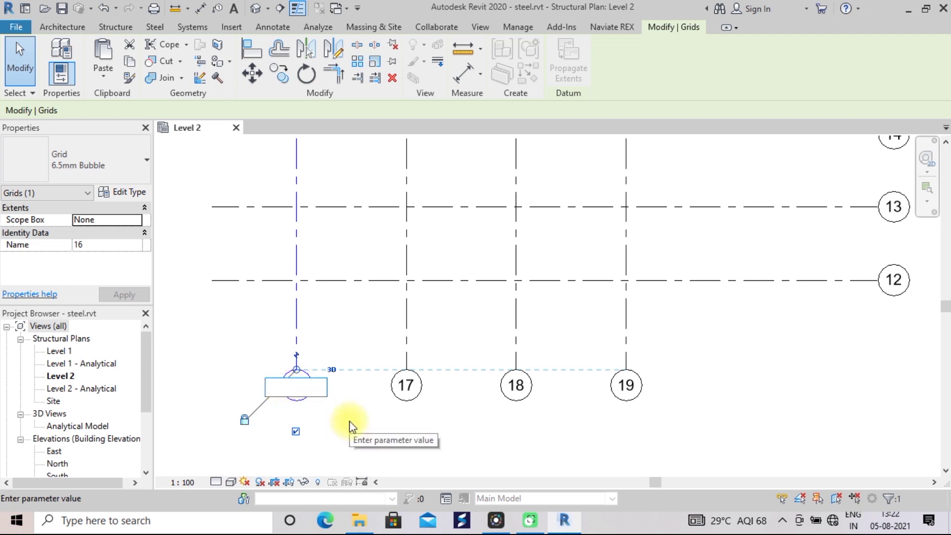
# - Rename vertical grids 16, 17, 18 and 19 to A, B, C and D
pyautogui.write('A')
pyautogui.press('Return')
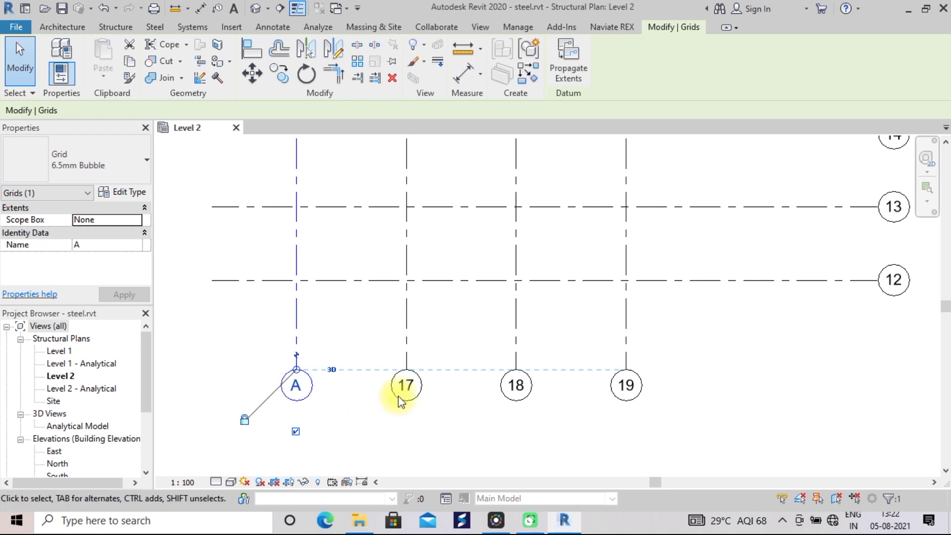
pyautogui.click(403, 384)
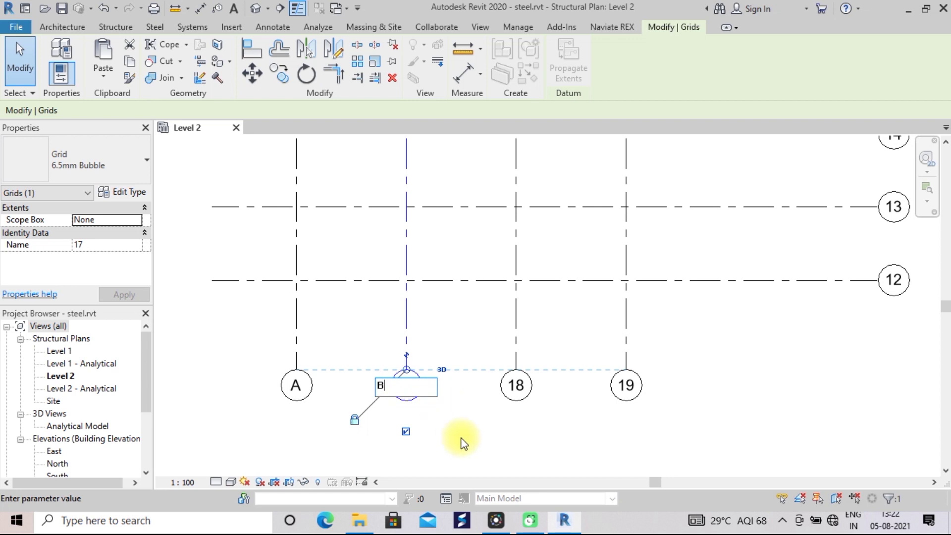
pyautogui.press('Return')
pyautogui.doubleClick(515, 389)
pyautogui.write('C')
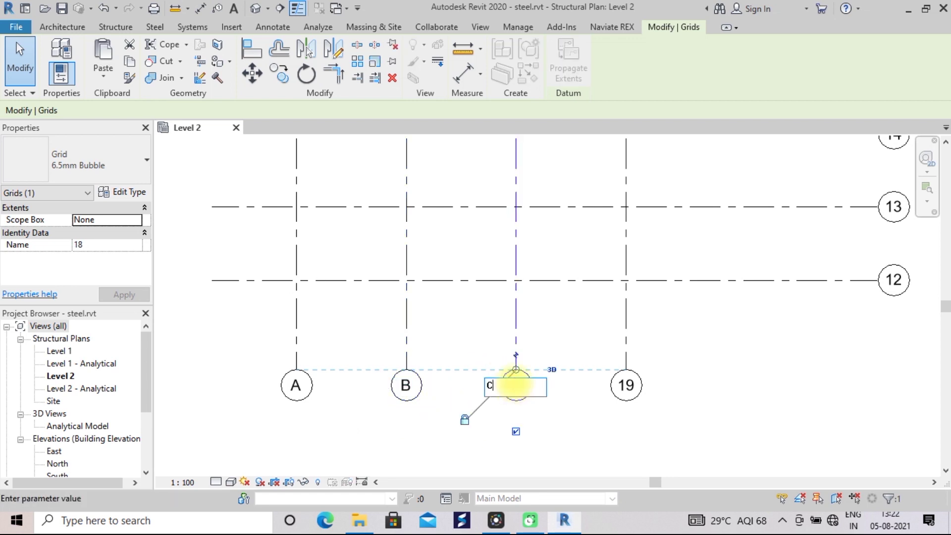
pyautogui.press('Return')
pyautogui.doubleClick(629, 386)
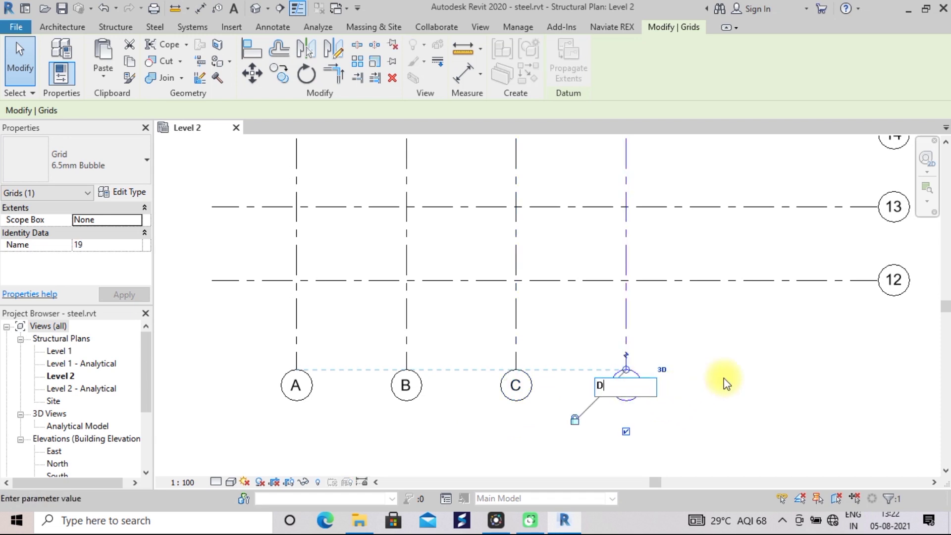
pyautogui.press('Return')
pyautogui.scroll(-1, 736, 364)
pyautogui.scroll(-1, 736, 363)
pyautogui.write('1')
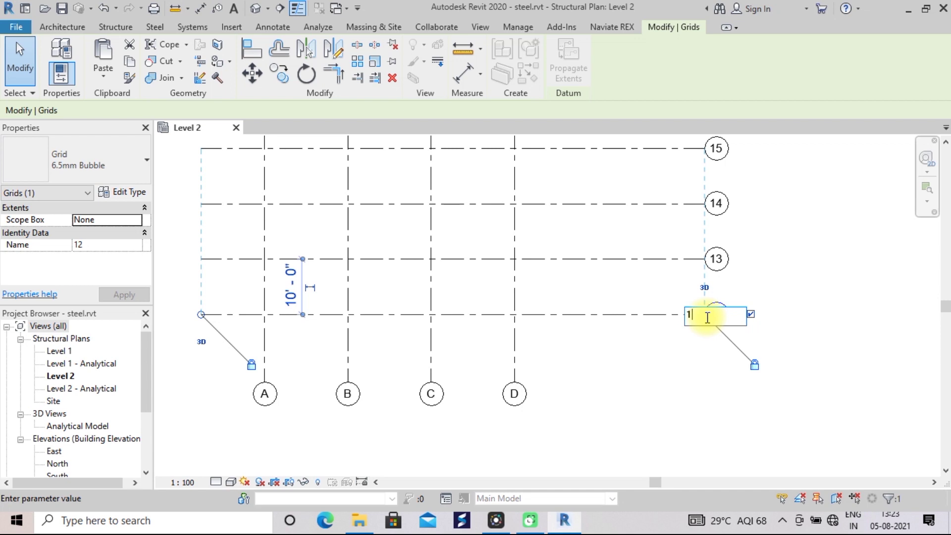
# - Rename horizontal grids 12 and 13 to 1 and 2
pyautogui.press('Return')
pyautogui.doubleClick(715, 259)
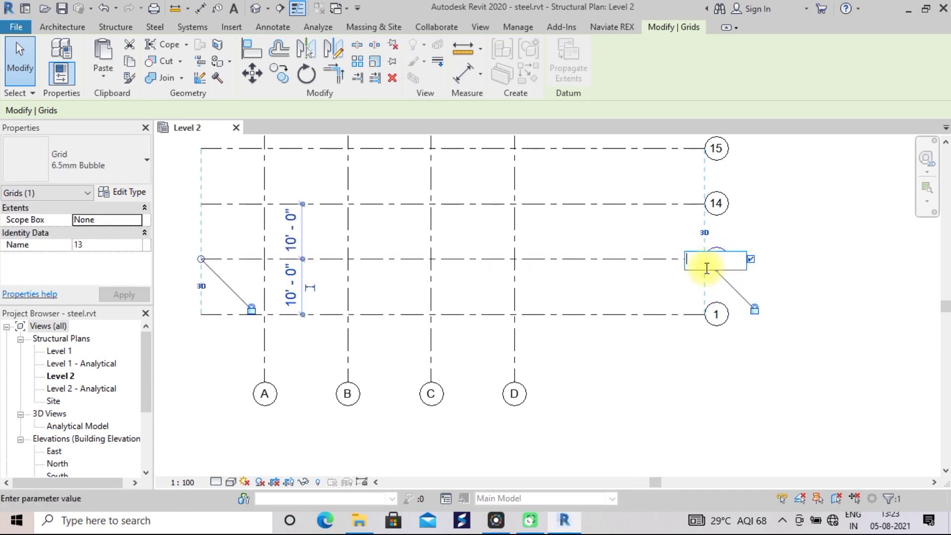
pyautogui.write('2')
pyautogui.press('Return')
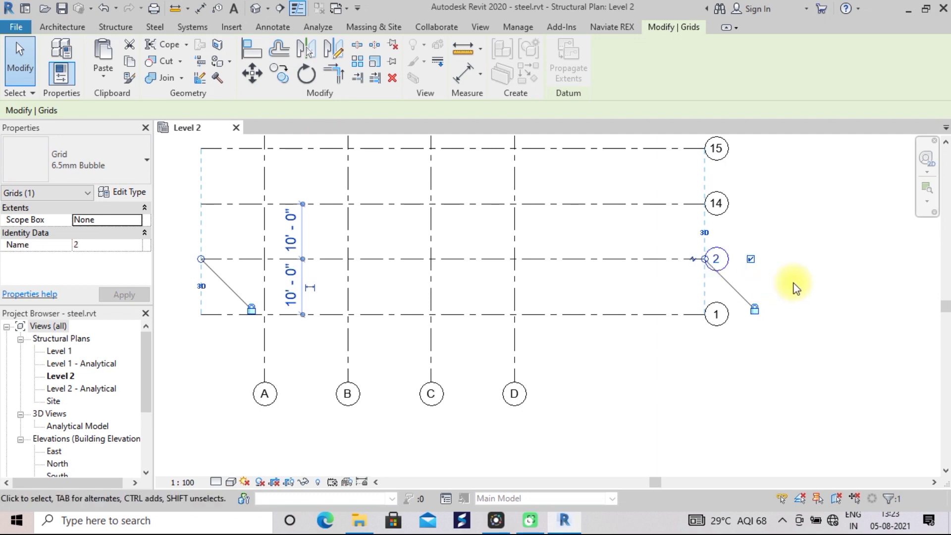
pyautogui.scroll(-1, 819, 283)
pyautogui.scroll(-2, 831, 292)
pyautogui.moveTo(831, 291); pyautogui.dragTo(809, 325, button='middle')
pyautogui.scroll(2, 810, 325)
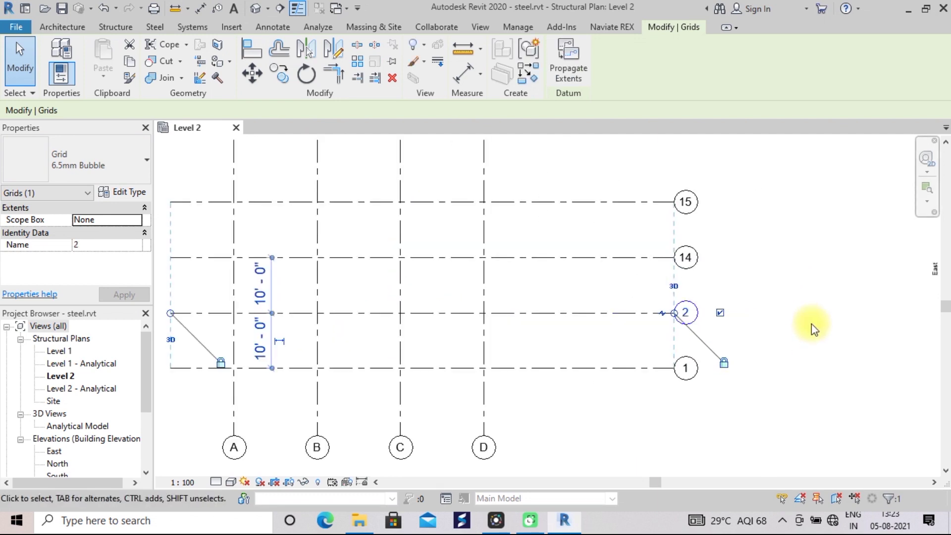
pyautogui.scroll(1, 812, 325)
# - Rename horizontal grids 14 and 15 to 3 and 4
pyautogui.doubleClick(646, 236)
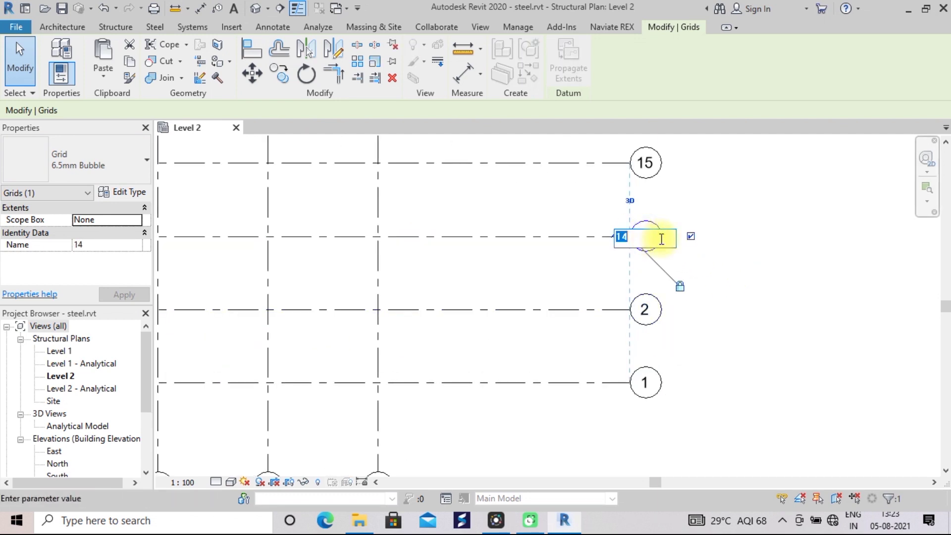
pyautogui.write('3')
pyautogui.scroll(-1, 803, 292)
pyautogui.press('Return')
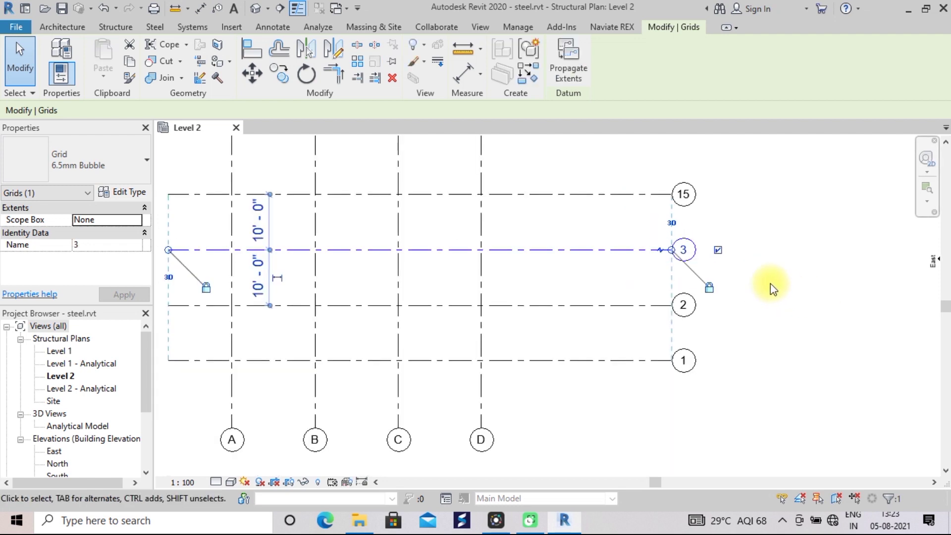
pyautogui.scroll(1, 770, 284)
pyautogui.click(744, 257)
pyautogui.moveTo(786, 229); pyautogui.dragTo(793, 302, button='middle')
pyautogui.rightClick(798, 305)
pyautogui.click(706, 235)
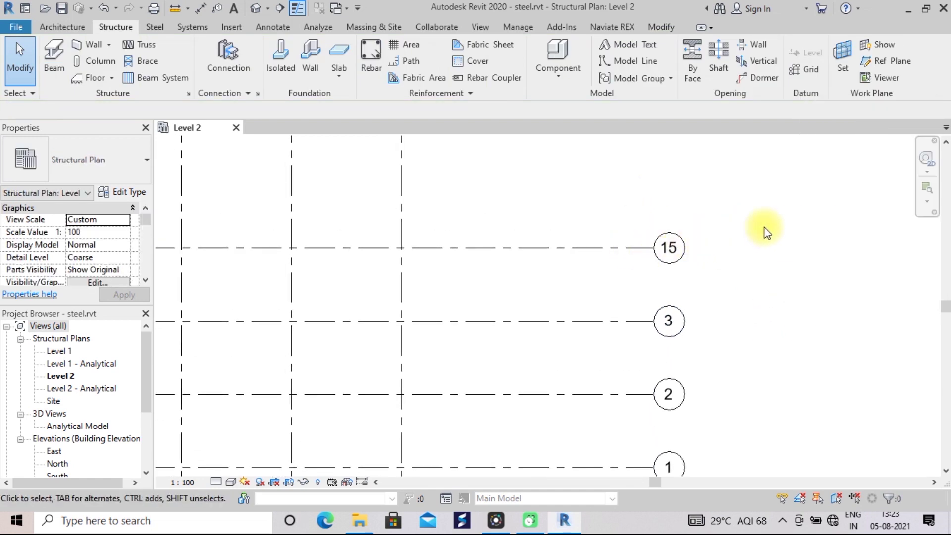
pyautogui.doubleClick(667, 246)
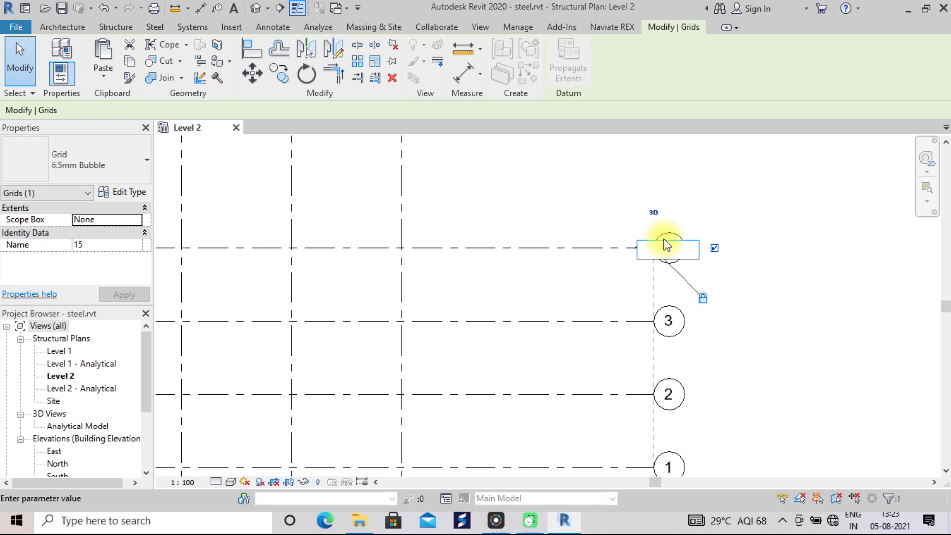
pyautogui.write('4')
pyautogui.press('Return')
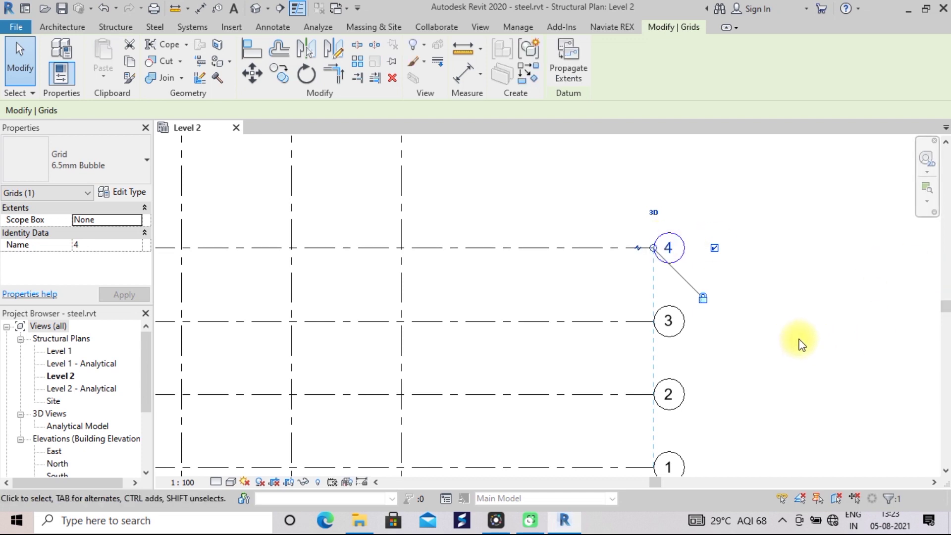
pyautogui.scroll(-2, 801, 340)
pyautogui.scroll(-2, 802, 297)
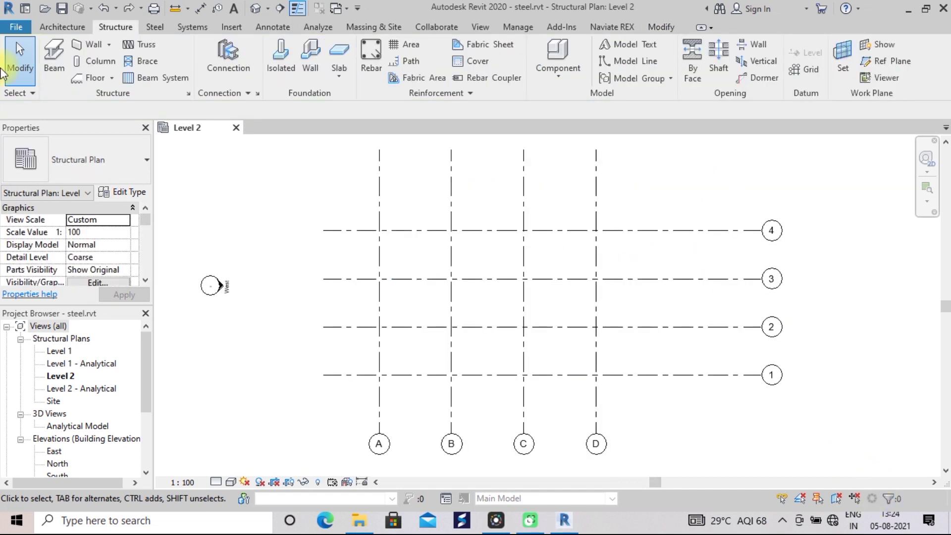
# - Start the structural Column tool and show the column type list with B Column ISMB300
pyautogui.click(82, 57)
pyautogui.click(142, 160)
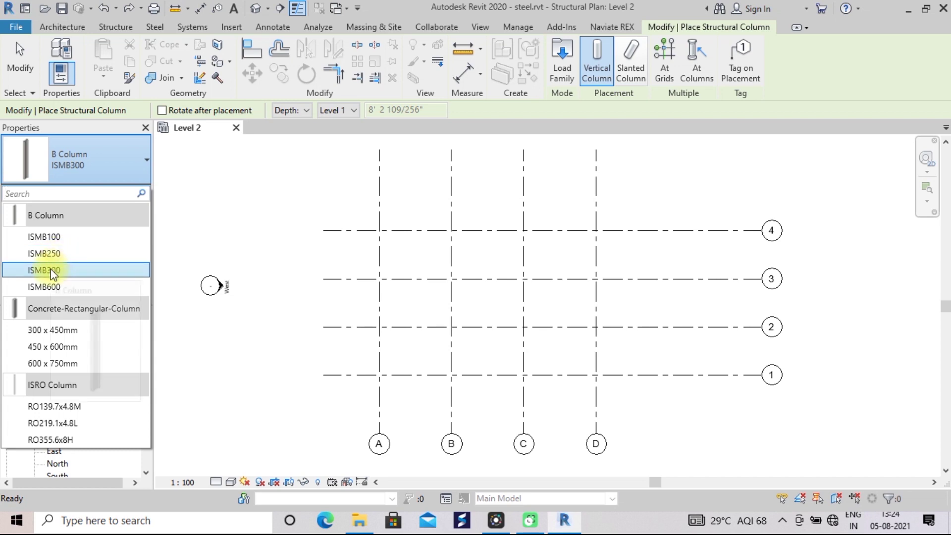
pyautogui.moveTo(44, 270)
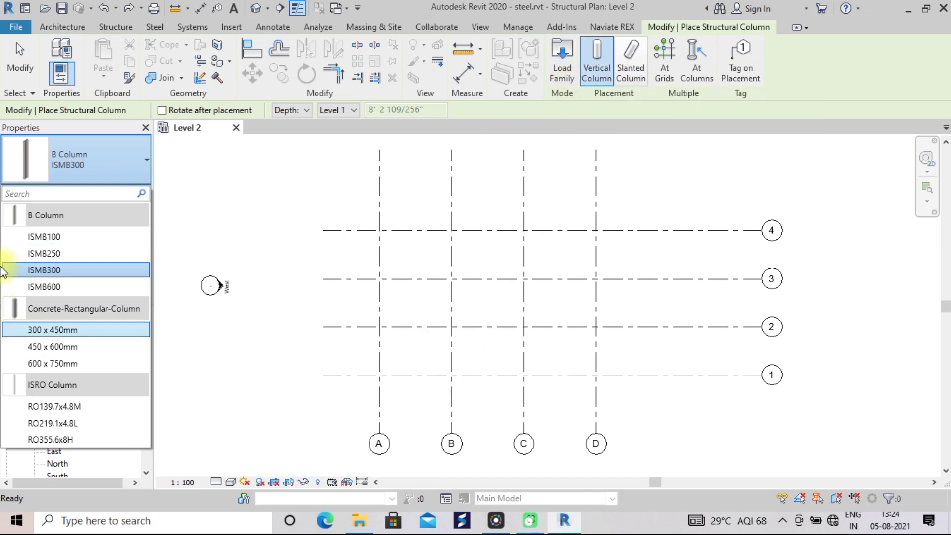
# - Place ISMB300 columns at grid intersections A/1, B/1 and C/1
pyautogui.click(78, 272)
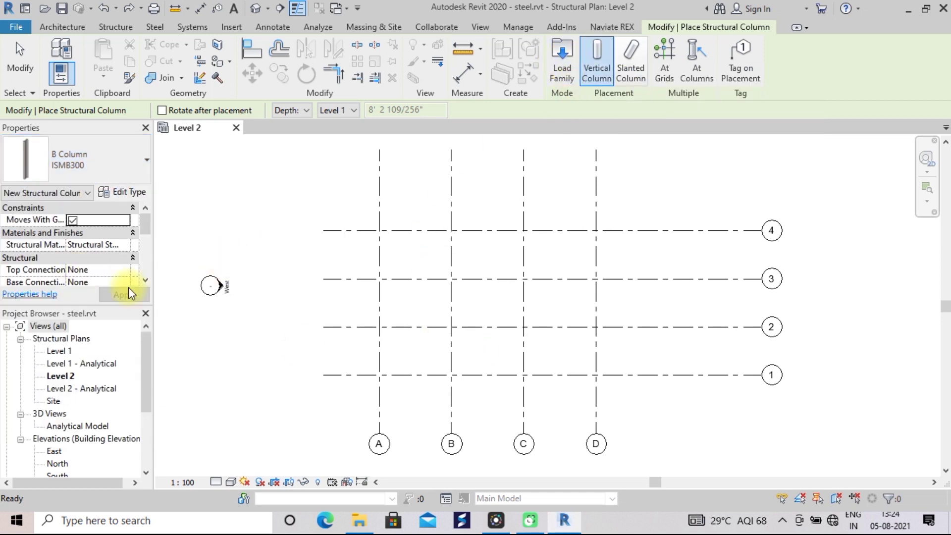
pyautogui.scroll(3, 364, 375)
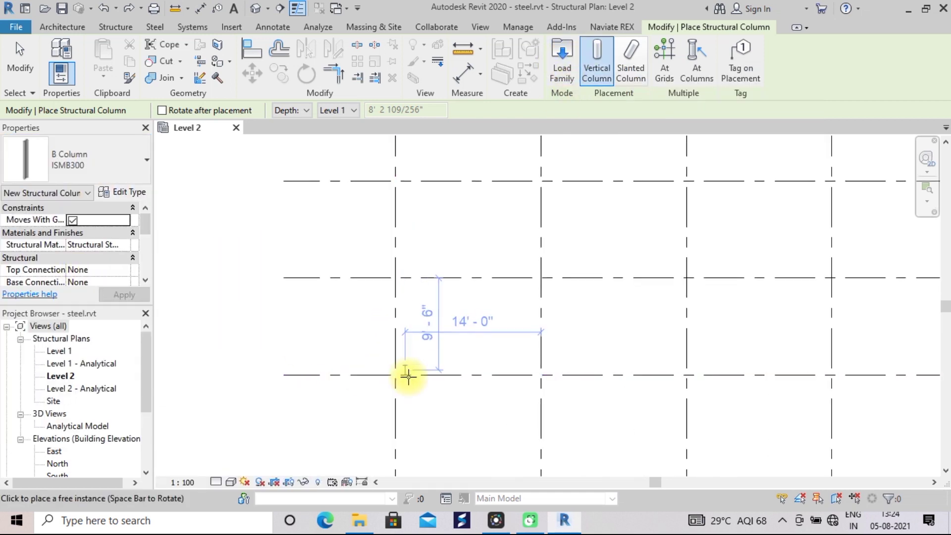
pyautogui.scroll(2, 396, 374)
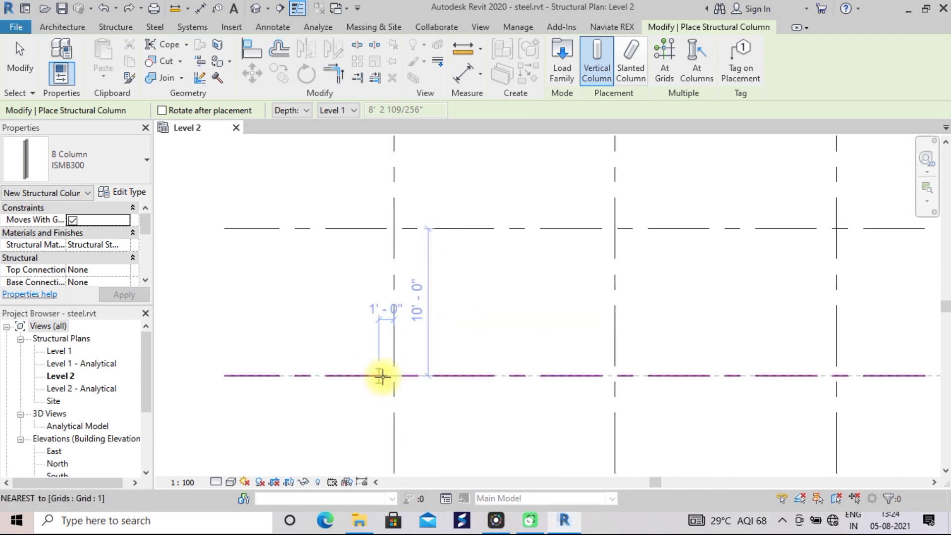
pyautogui.click(392, 375)
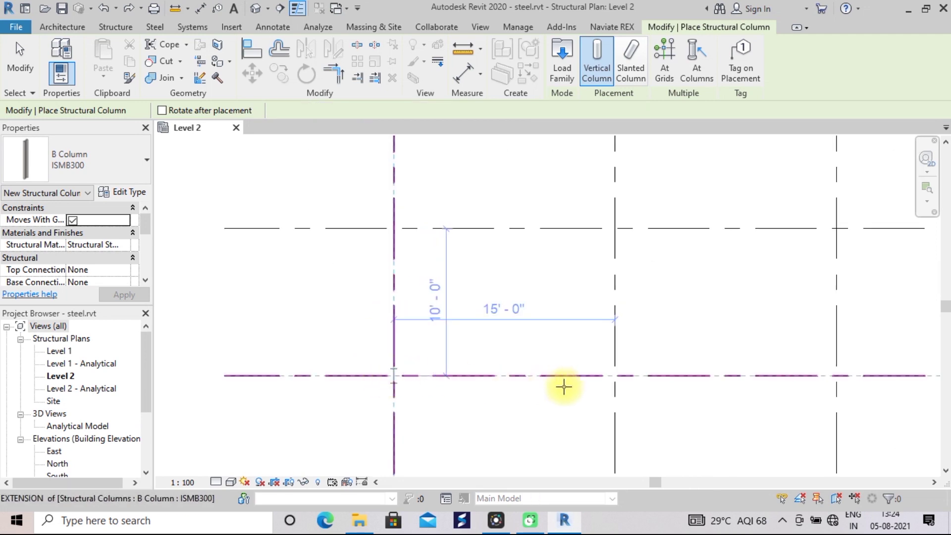
pyautogui.click(617, 372)
pyautogui.scroll(-2, 654, 386)
pyautogui.moveTo(654, 387); pyautogui.dragTo(467, 399, button='middle')
pyautogui.scroll(1, 510, 397)
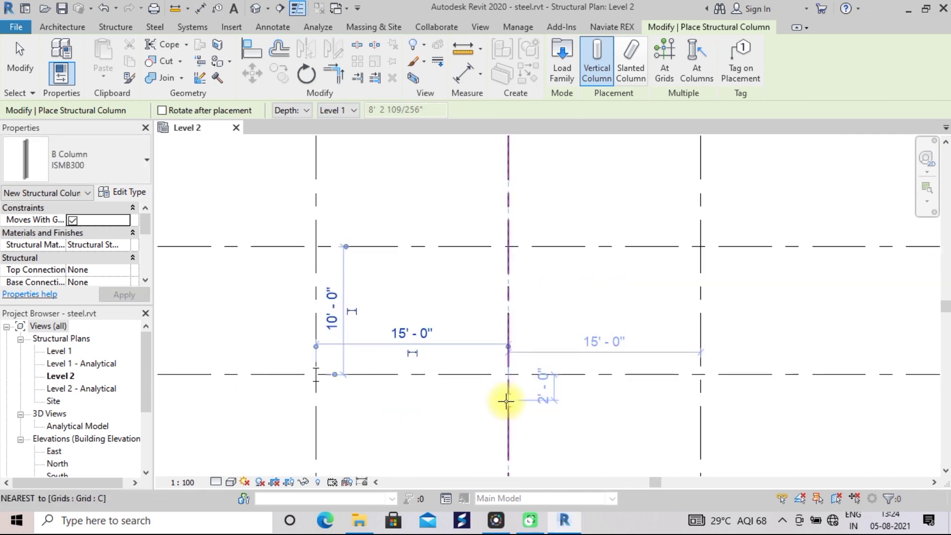
pyautogui.scroll(1, 509, 397)
pyautogui.click(509, 365)
# - Place ISMB300 columns at grid intersections D/1 and D/2
pyautogui.scroll(-1, 697, 376)
pyautogui.moveTo(696, 376)
pyautogui.mouseDown(button='middle')
pyautogui.moveTo(538, 423)
pyautogui.moveTo(522, 403)
pyautogui.mouseUp(button='middle')
pyautogui.scroll(1, 522, 399)
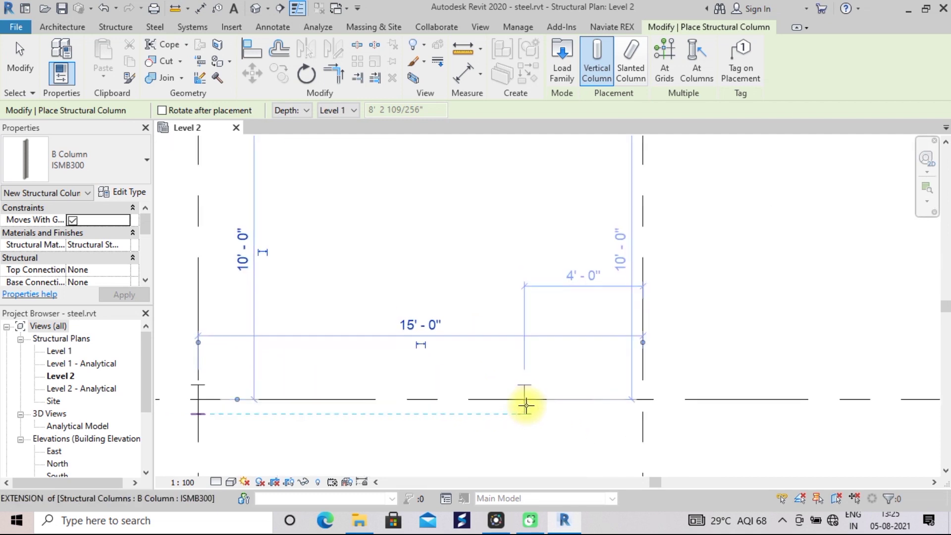
pyautogui.scroll(1, 643, 386)
pyautogui.scroll(1, 673, 399)
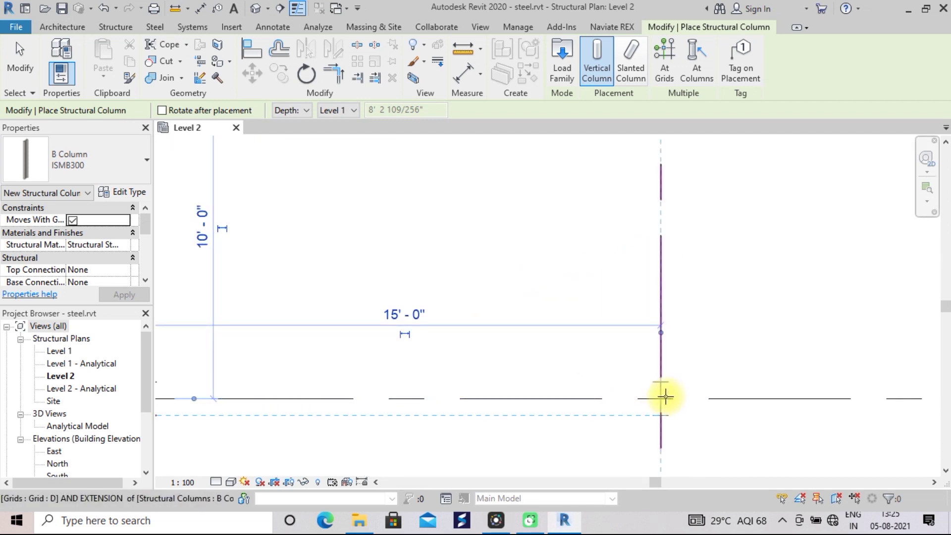
pyautogui.click(667, 397)
pyautogui.scroll(-1, 665, 395)
pyautogui.scroll(-1, 664, 395)
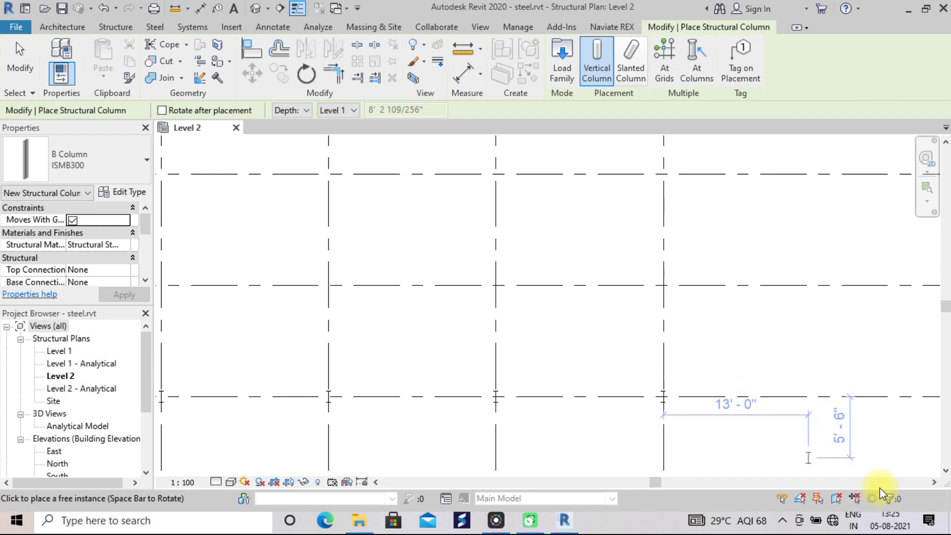
pyautogui.scroll(3, 723, 401)
pyautogui.scroll(1, 547, 300)
pyautogui.scroll(1, 552, 301)
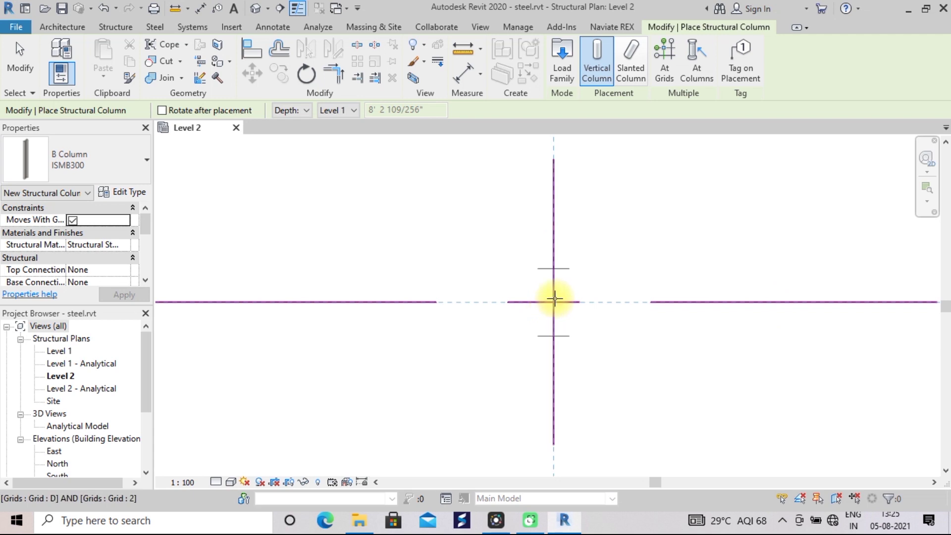
pyautogui.click(555, 298)
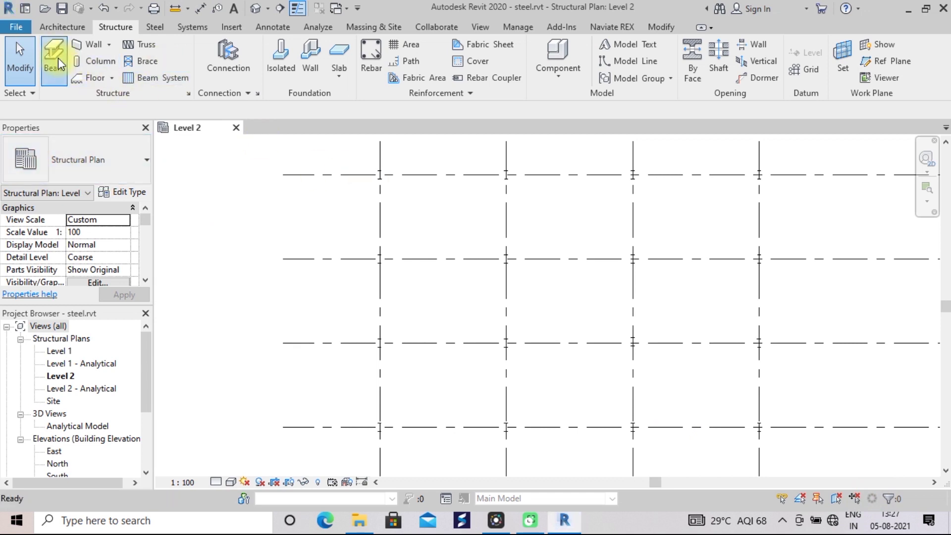
# - Draw an ISMB300 beam from the upper column down to the lower column
pyautogui.scroll(5, 882, 493)
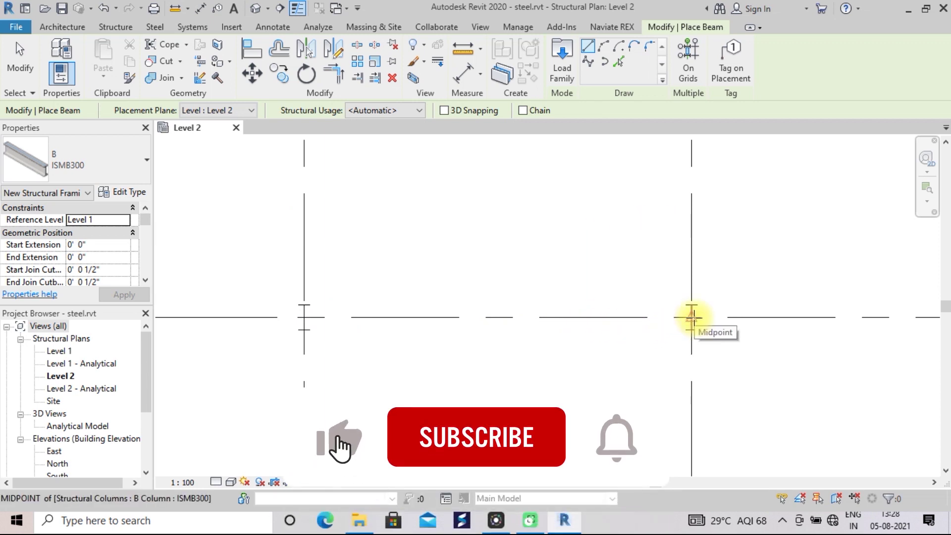
pyautogui.click(691, 317)
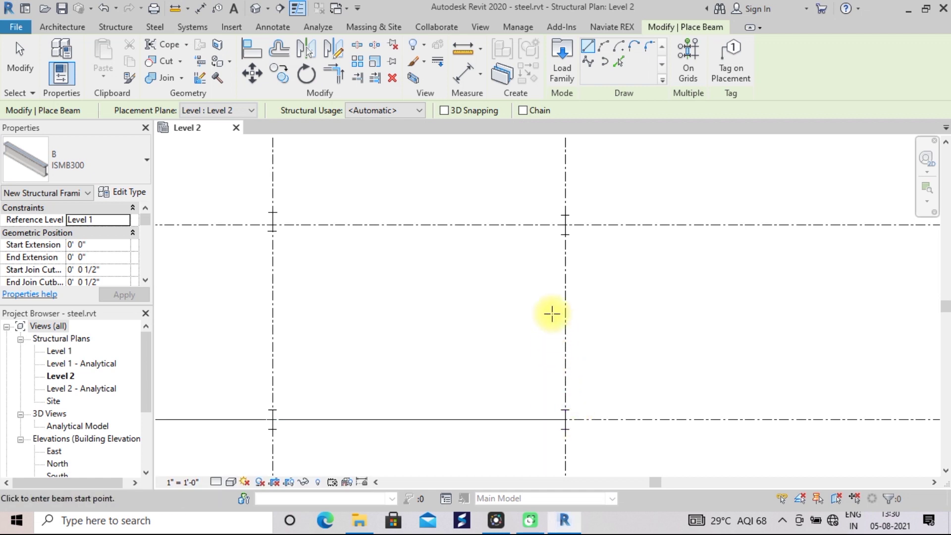
pyautogui.click(565, 226)
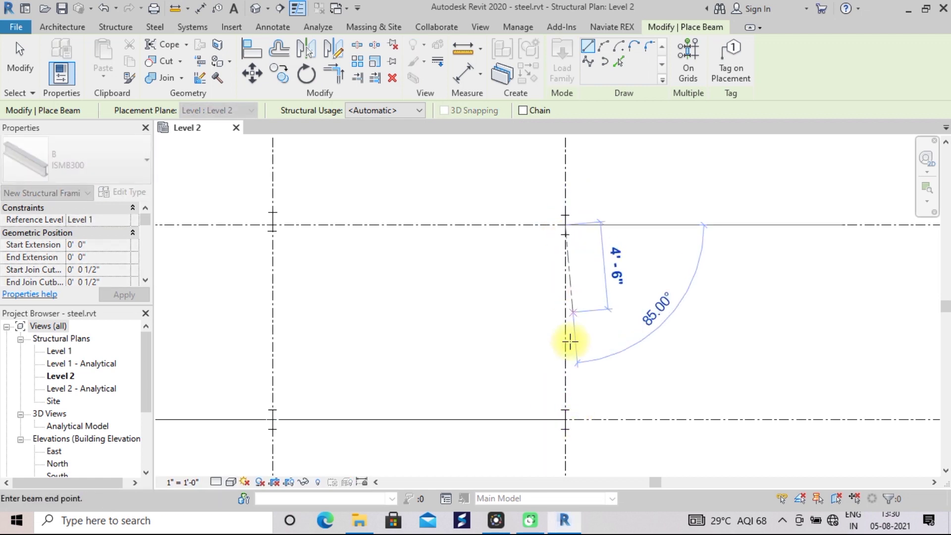
pyautogui.click(565, 418)
pyautogui.rightClick(589, 350)
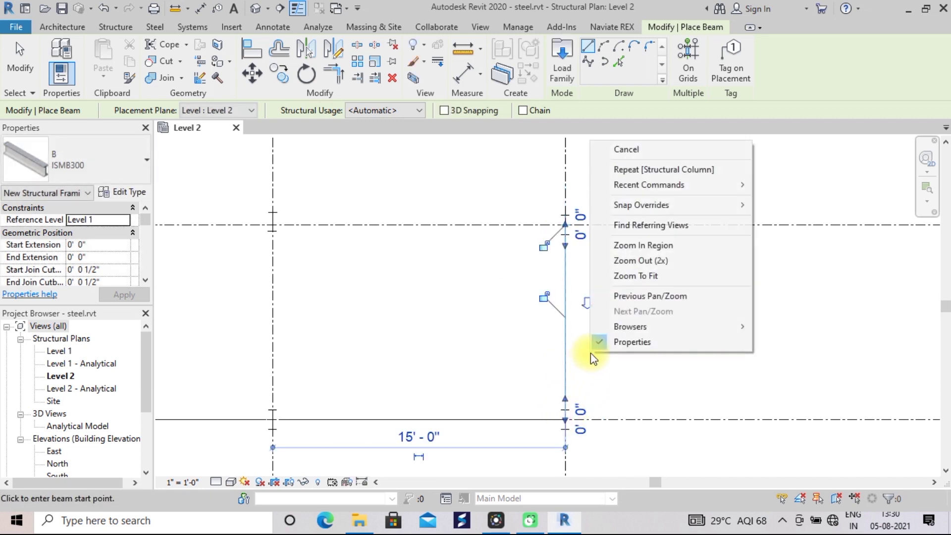
pyautogui.click(645, 150)
# - Draw another ISMB300 beam from the lower grid intersection up to the upper one
pyautogui.scroll(-1, 644, 235)
pyautogui.scroll(-2, 654, 245)
pyautogui.moveTo(658, 251); pyautogui.dragTo(611, 456, button='middle')
pyautogui.scroll(1, 555, 448)
pyautogui.scroll(2, 555, 447)
pyautogui.click(543, 432)
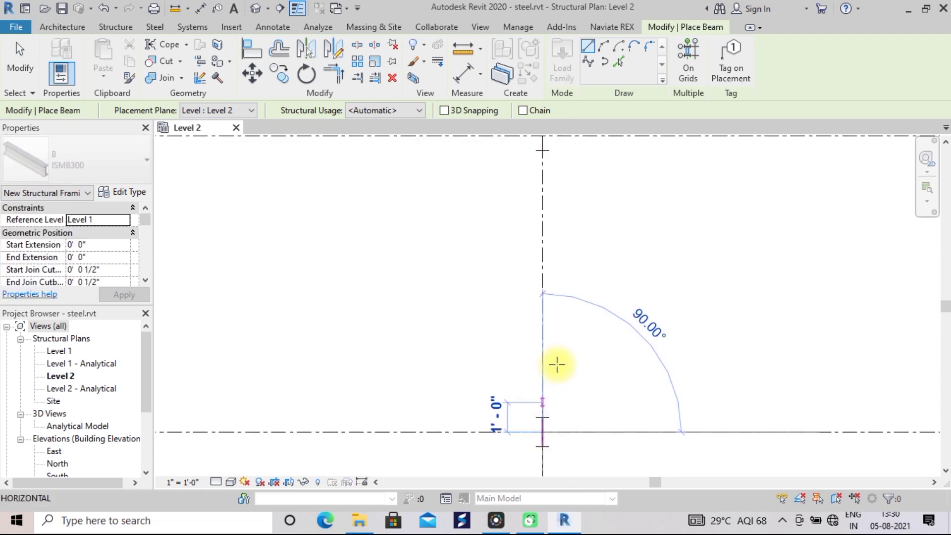
pyautogui.scroll(-1, 535, 218)
pyautogui.scroll(-1, 540, 198)
pyautogui.scroll(1, 542, 188)
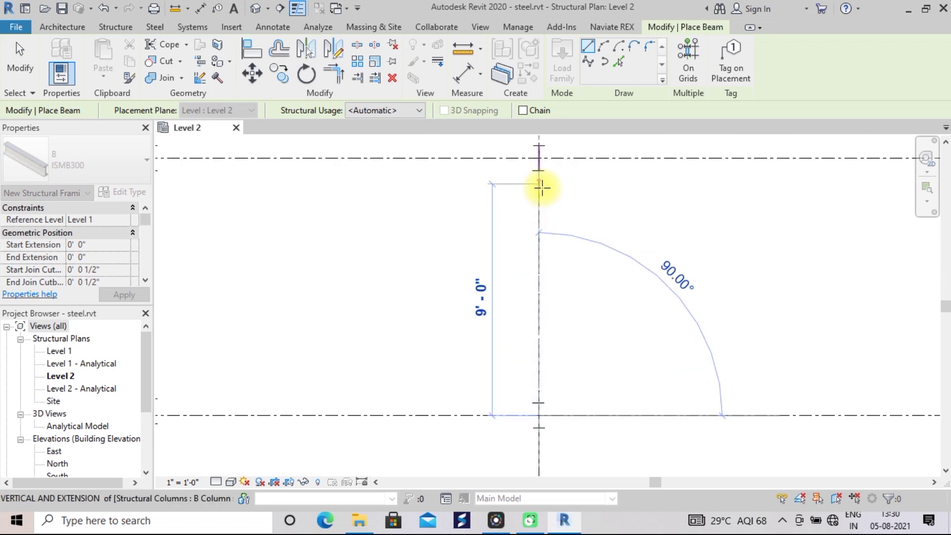
pyautogui.scroll(1, 541, 186)
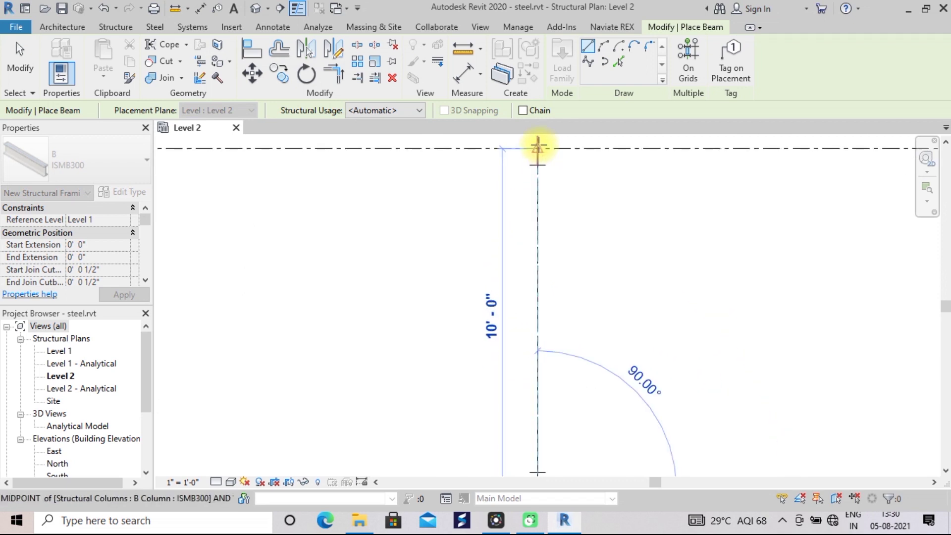
pyautogui.click(538, 147)
pyautogui.rightClick(538, 147)
pyautogui.click(565, 155)
pyautogui.scroll(-1, 594, 203)
pyautogui.scroll(-1, 604, 216)
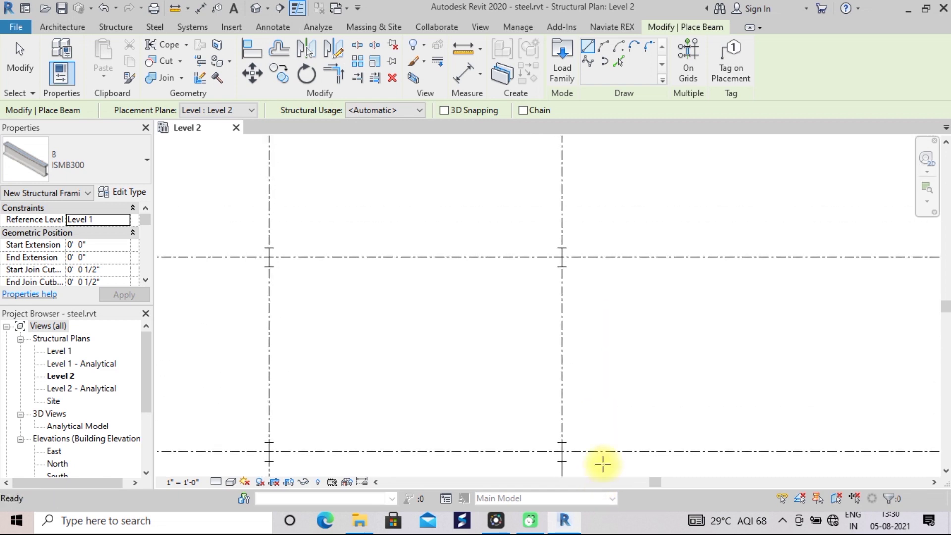
# - Place an ISMB300 beam spanning 10'-0" vertically between two column grid intersections
pyautogui.click(561, 452)
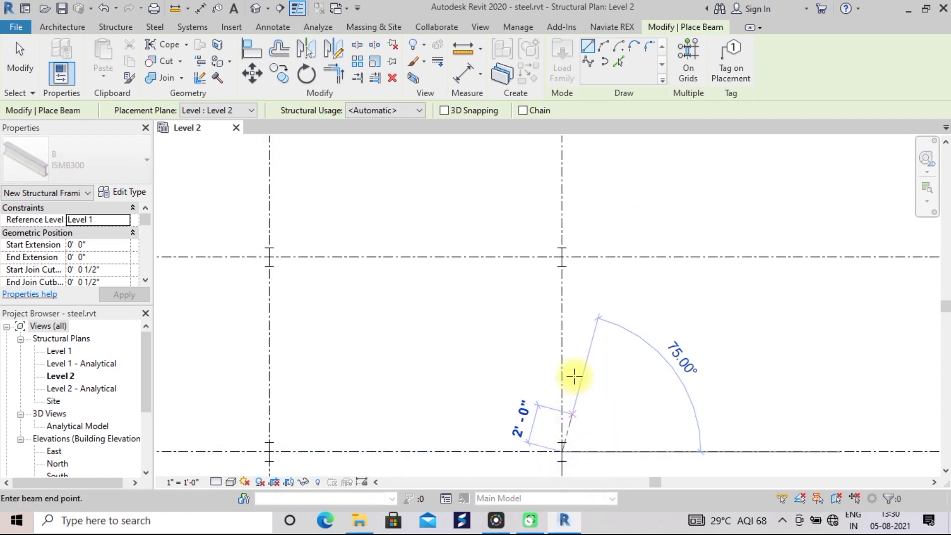
pyautogui.click(563, 257)
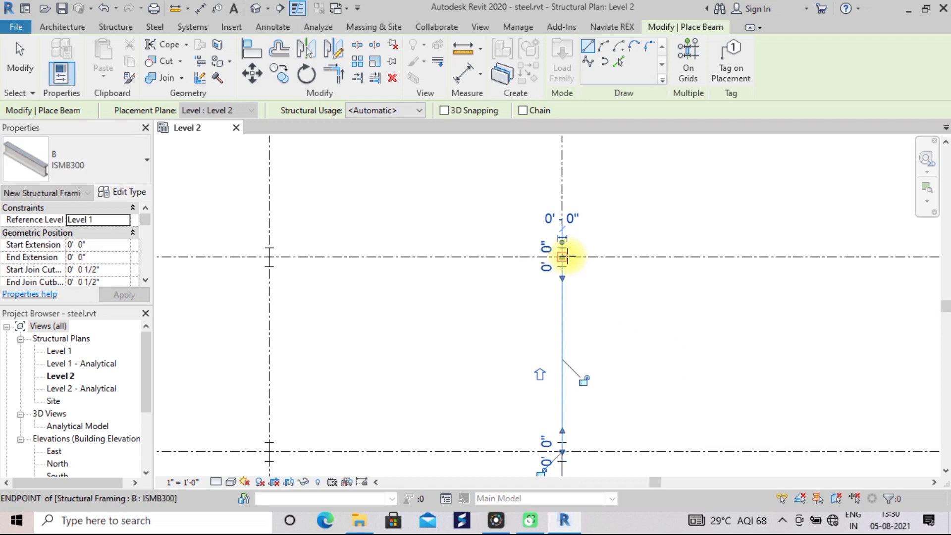
pyautogui.rightClick(563, 257)
pyautogui.click(600, 270)
# - Add two horizontal 15'-0" ISMB300 beams across the next grid bays
pyautogui.scroll(-3, 601, 272)
pyautogui.moveTo(601, 272); pyautogui.dragTo(598, 439, button='middle')
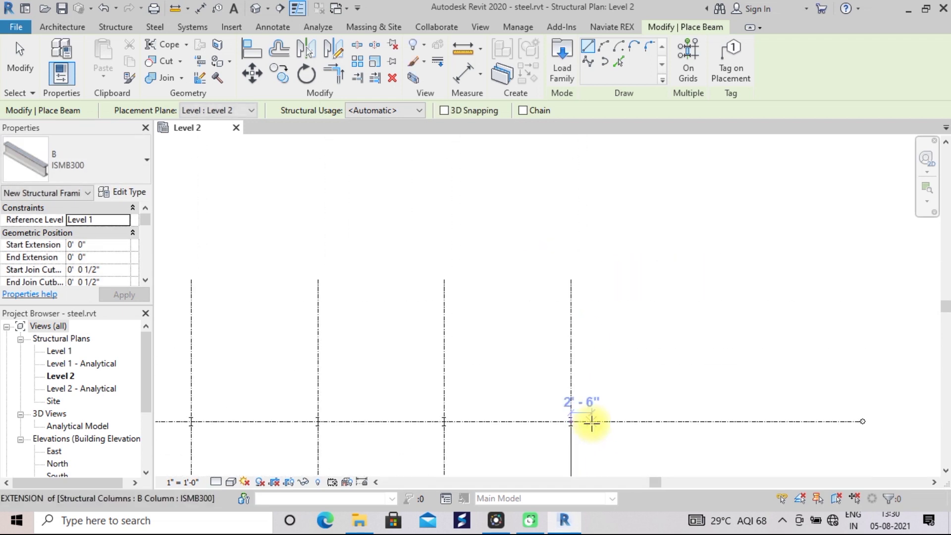
pyautogui.scroll(2, 592, 422)
pyautogui.scroll(1, 599, 449)
pyautogui.moveTo(601, 456)
pyautogui.mouseDown(button='middle')
pyautogui.moveTo(662, 335)
pyautogui.moveTo(790, 291)
pyautogui.mouseUp(button='middle')
pyautogui.scroll(2, 662, 342)
pyautogui.scroll(1, 671, 355)
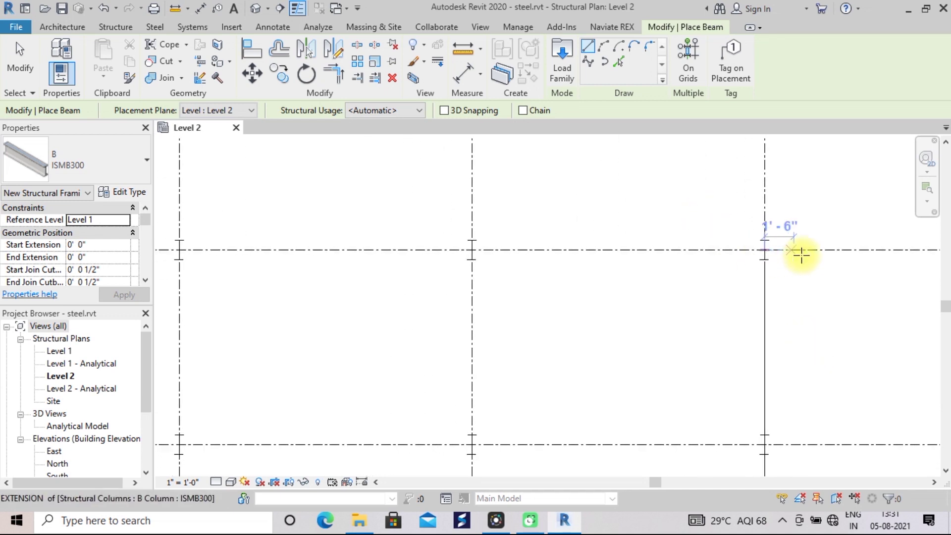
pyautogui.click(765, 249)
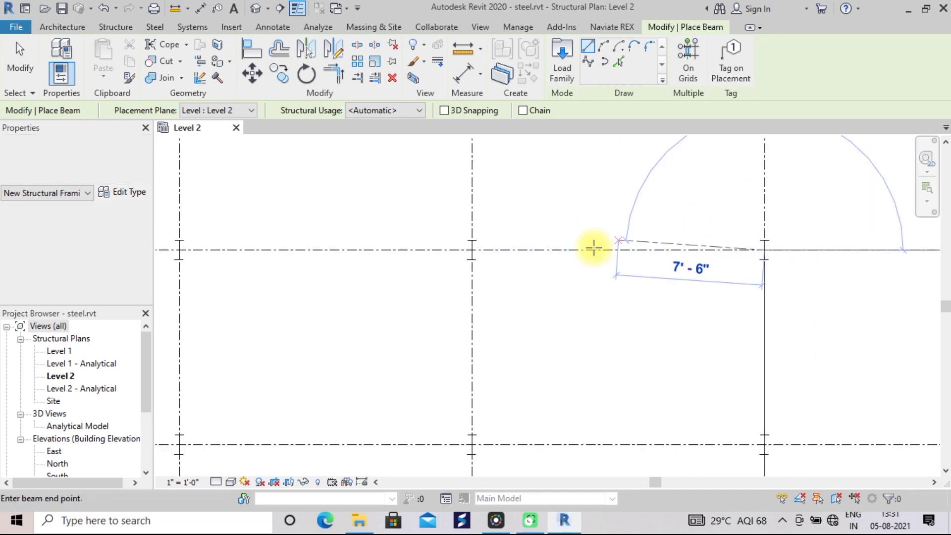
pyautogui.click(472, 250)
pyautogui.rightClick(470, 250)
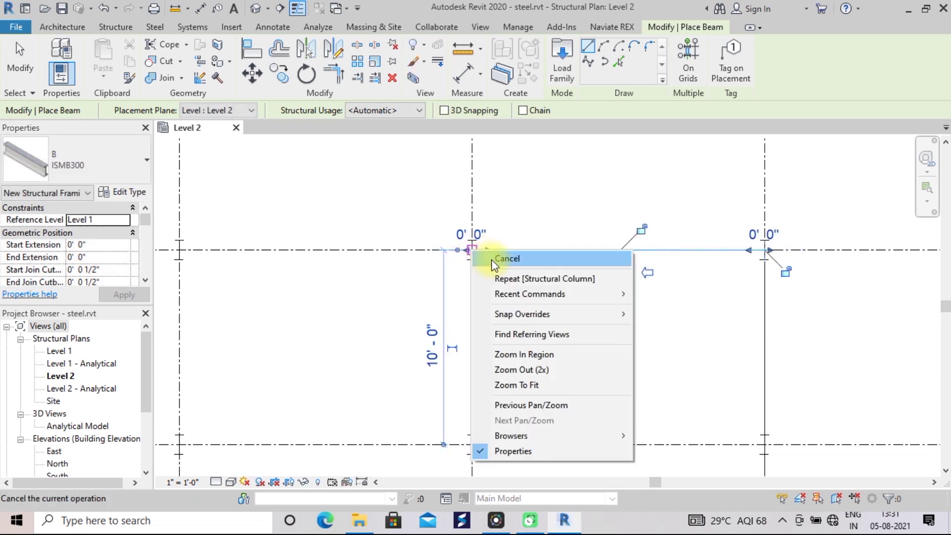
pyautogui.click(492, 259)
pyautogui.scroll(-3, 478, 270)
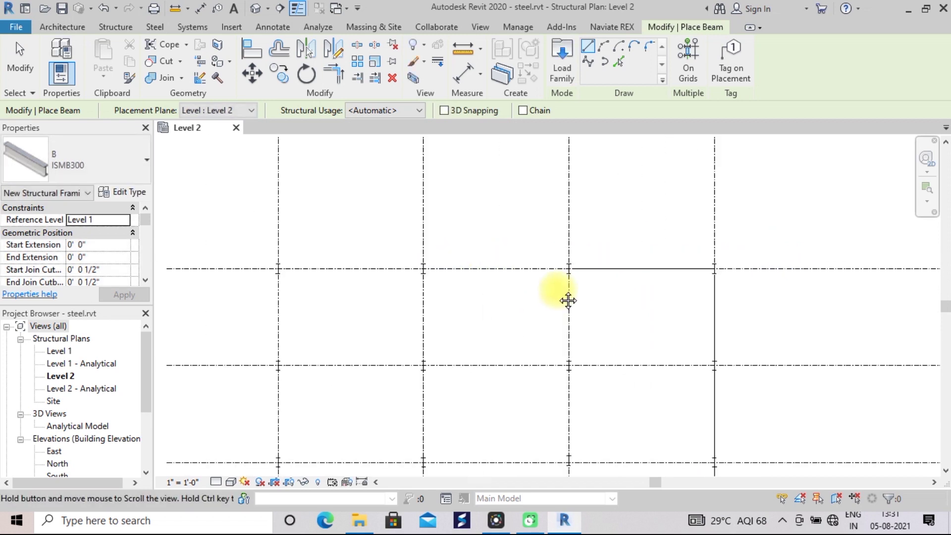
pyautogui.moveTo(436, 287); pyautogui.dragTo(678, 284, button='middle')
pyautogui.scroll(3, 678, 284)
pyautogui.click(776, 218)
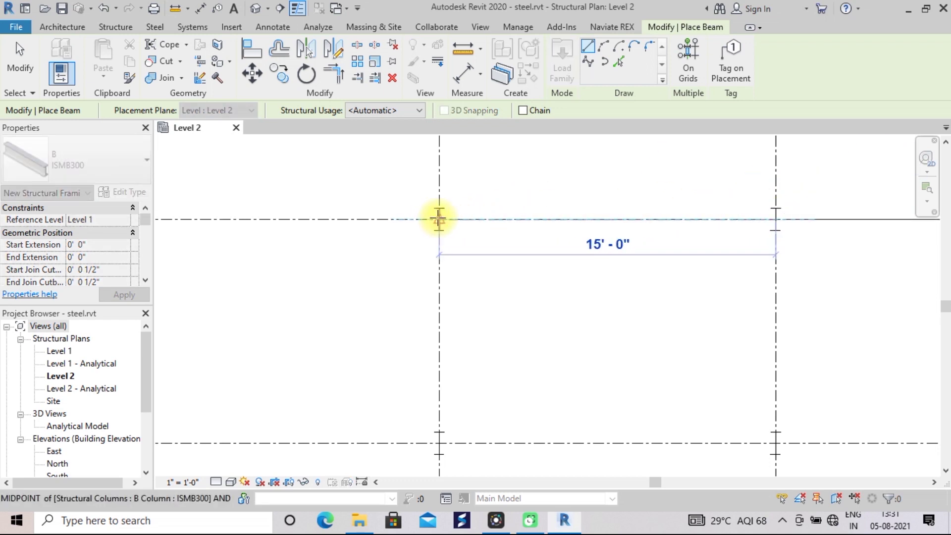
pyautogui.click(438, 218)
pyautogui.rightClick(443, 218)
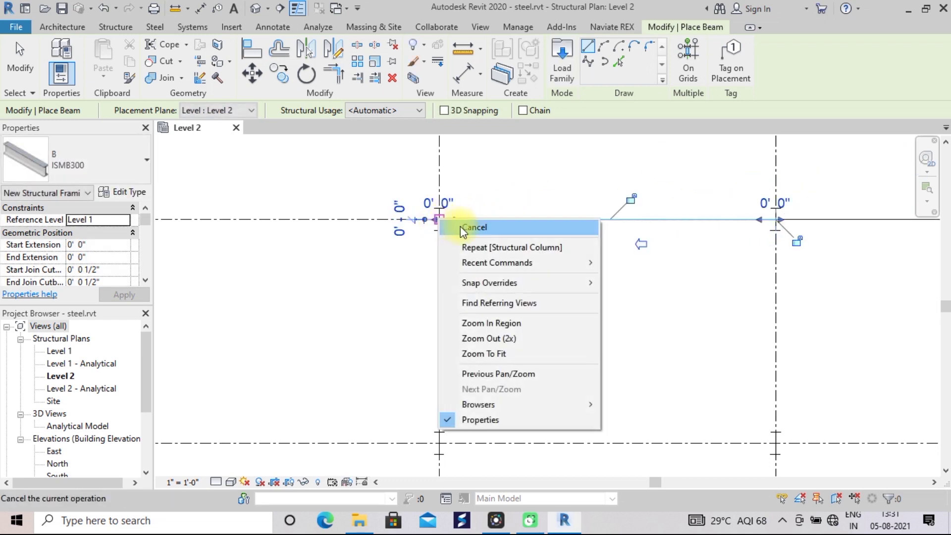
pyautogui.click(468, 227)
# - Add a third horizontal 15'-0" ISMB300 beam between the right and left intersections
pyautogui.scroll(-2, 374, 255)
pyautogui.moveTo(374, 255)
pyautogui.mouseDown(button='middle')
pyautogui.moveTo(584, 287)
pyautogui.moveTo(539, 293)
pyautogui.mouseUp(button='middle')
pyautogui.scroll(1, 539, 292)
pyautogui.scroll(1, 539, 293)
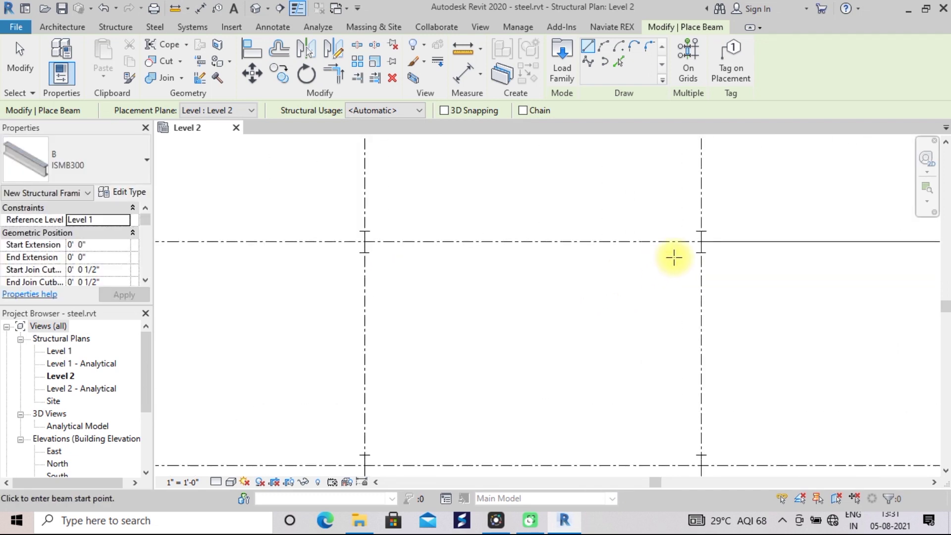
pyautogui.click(701, 241)
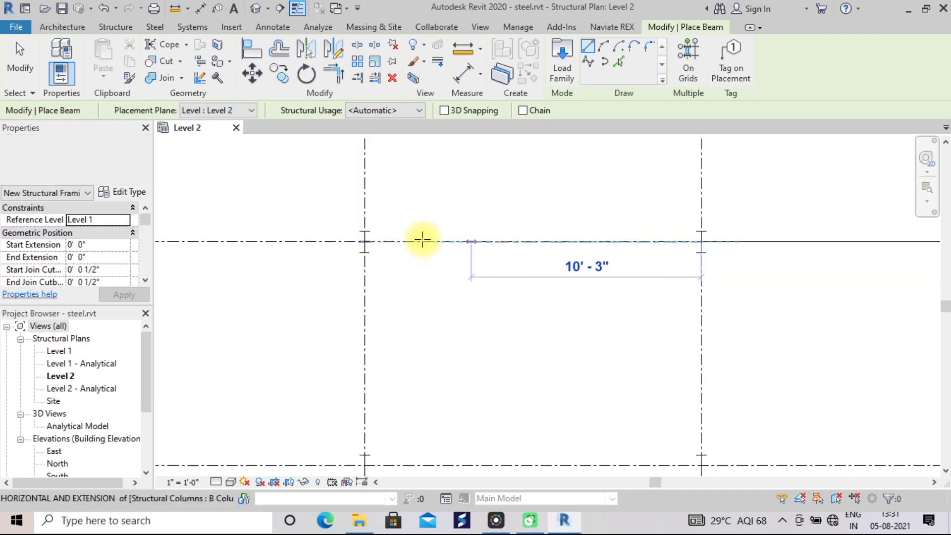
pyautogui.click(364, 241)
pyautogui.rightClick(365, 242)
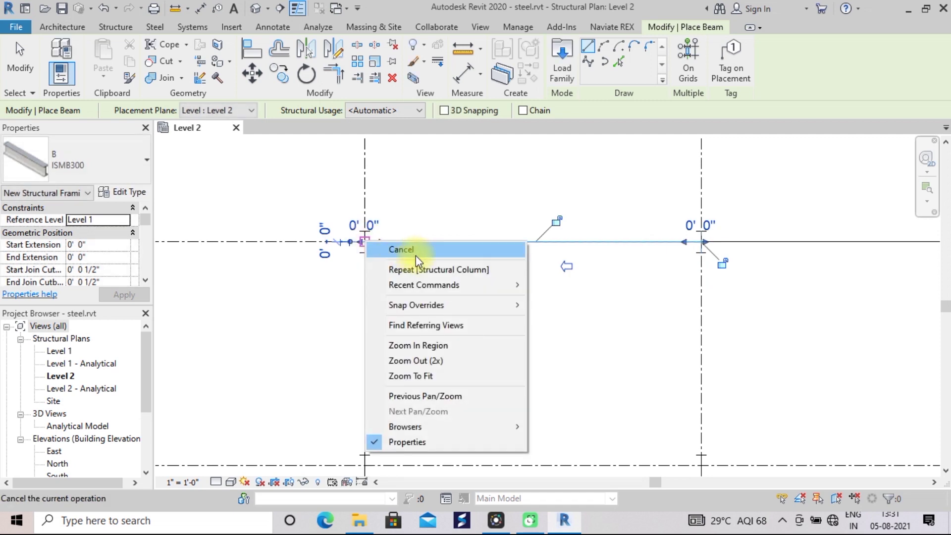
pyautogui.click(415, 250)
# - Add two more vertical 10'-0" ISMB300 beams between upper and lower grid intersections
pyautogui.scroll(-3, 414, 255)
pyautogui.moveTo(414, 255)
pyautogui.mouseDown(button='middle')
pyautogui.moveTo(441, 291)
pyautogui.moveTo(502, 243)
pyautogui.moveTo(528, 315)
pyautogui.mouseUp(button='middle')
pyautogui.scroll(2, 502, 244)
pyautogui.scroll(1, 502, 243)
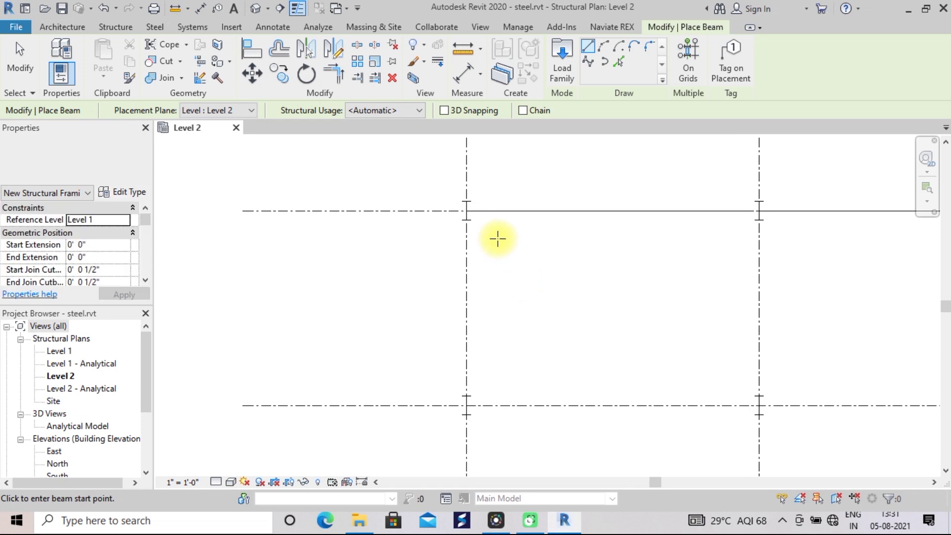
pyautogui.click(466, 211)
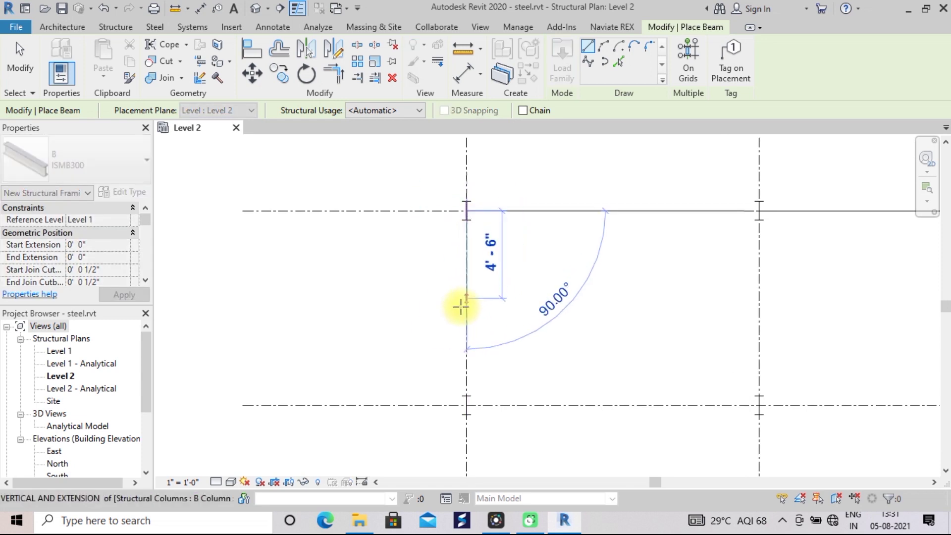
pyautogui.click(466, 405)
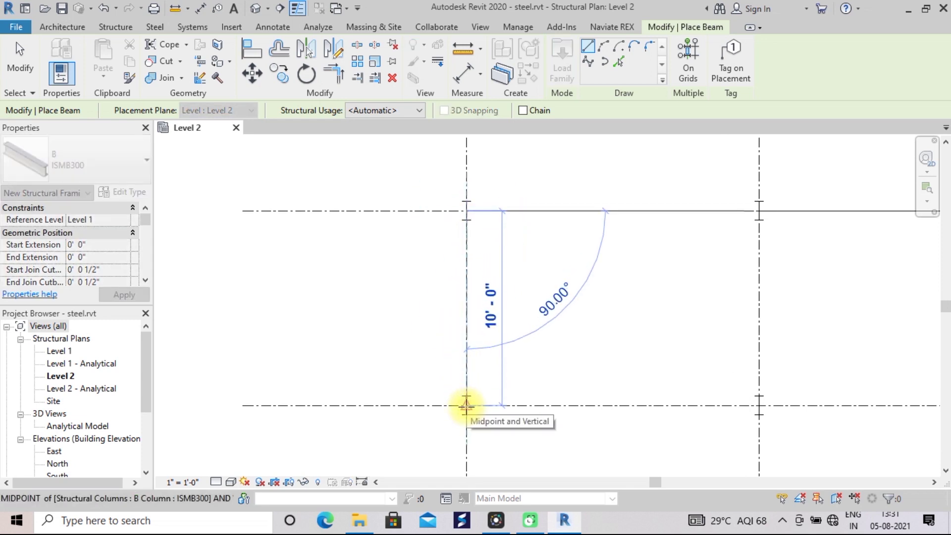
pyautogui.rightClick(466, 405)
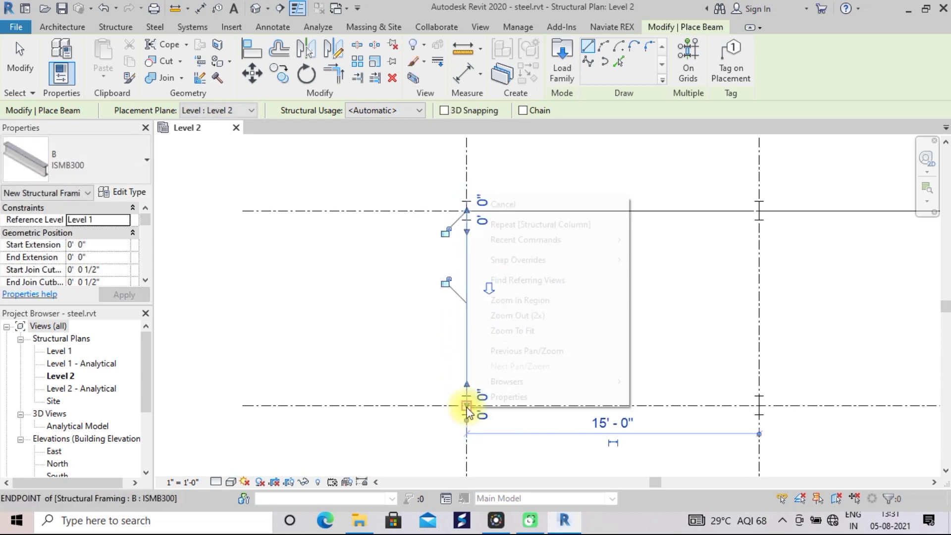
pyautogui.click(502, 208)
pyautogui.scroll(-3, 619, 306)
pyautogui.moveTo(619, 308)
pyautogui.mouseDown(button='middle')
pyautogui.moveTo(538, 249)
pyautogui.moveTo(518, 247)
pyautogui.mouseUp(button='middle')
pyautogui.scroll(2, 465, 246)
pyautogui.click(393, 231)
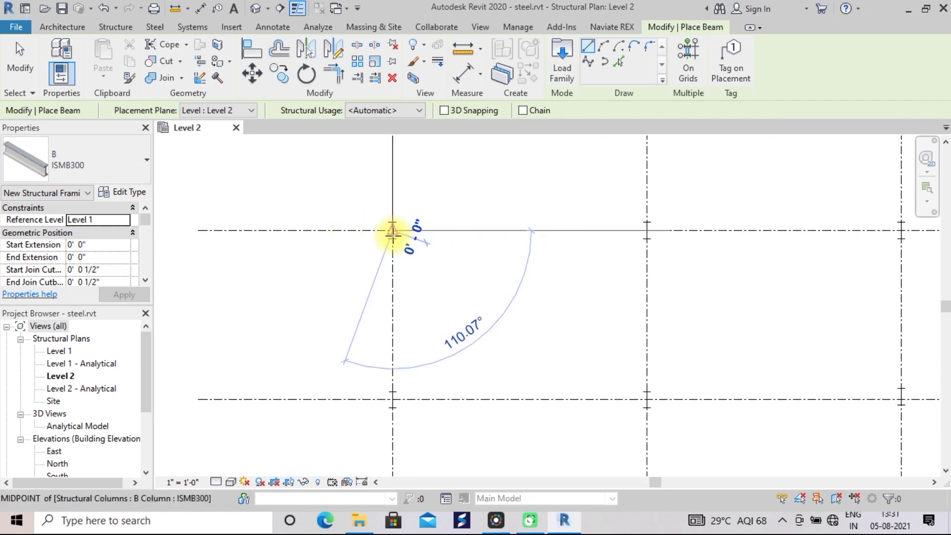
pyautogui.click(391, 402)
pyautogui.rightClick(391, 402)
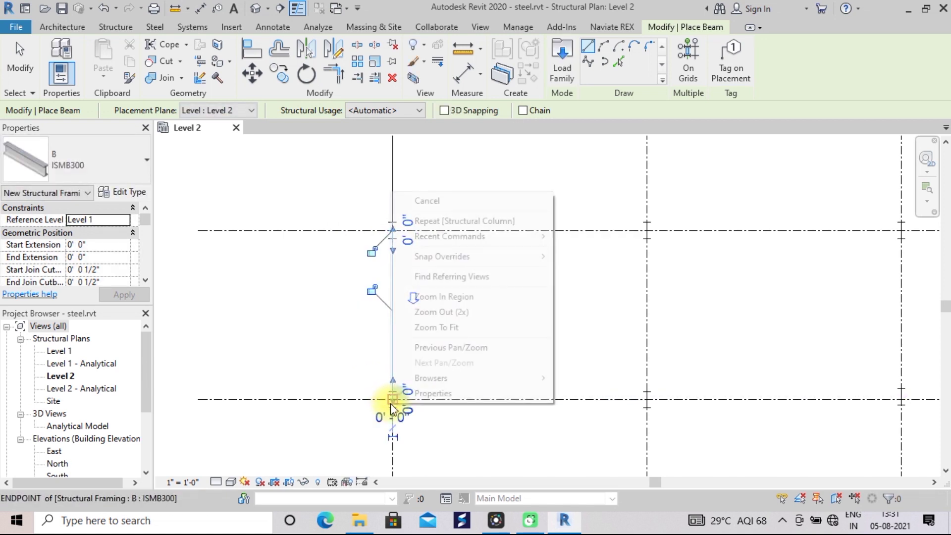
pyautogui.click(440, 203)
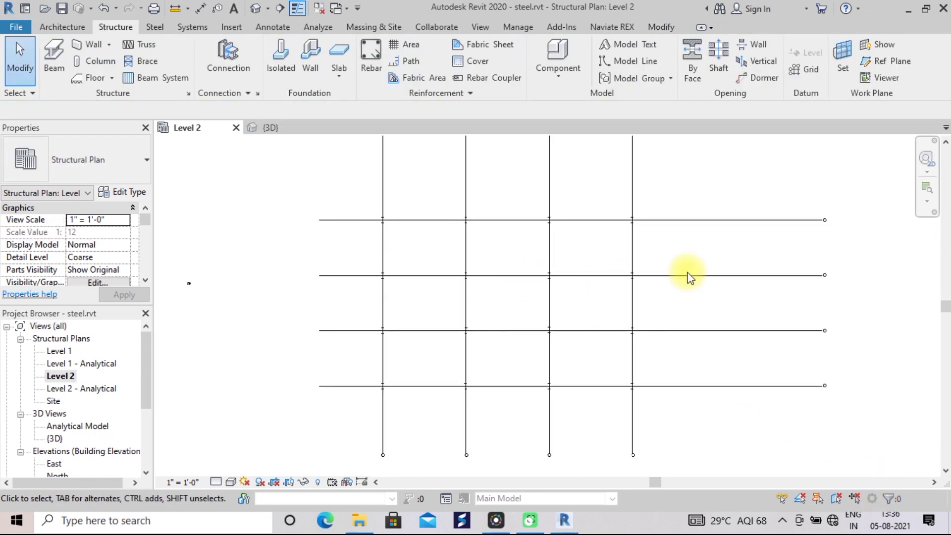
# - Open the {3D} view from the Project Browser
pyautogui.scroll(2, 659, 248)
pyautogui.scroll(-1, 658, 247)
pyautogui.scroll(2, 659, 248)
pyautogui.scroll(-2, 659, 247)
pyautogui.scroll(-1, 660, 250)
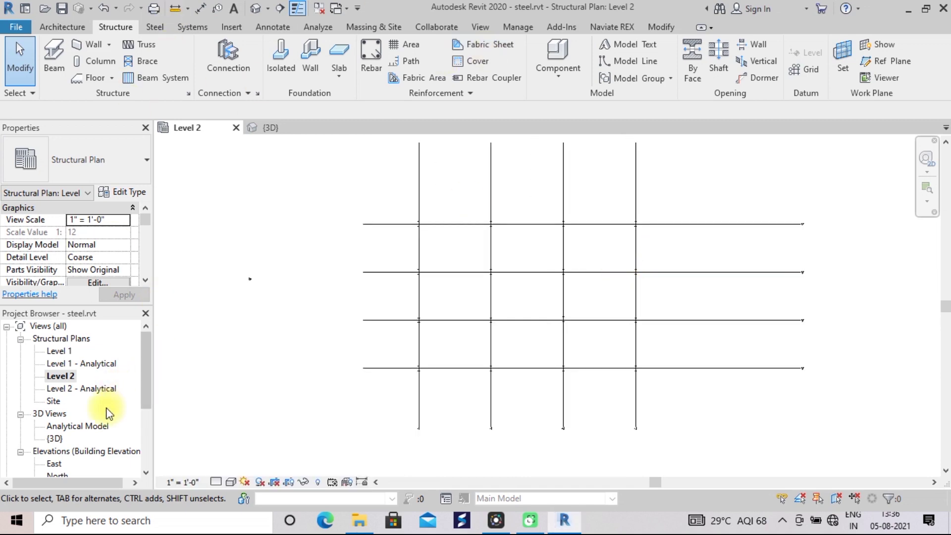
pyautogui.doubleClick(54, 439)
# - Switch the 3D view to the Realistic visual style and pan across the frame
pyautogui.scroll(2, 548, 361)
pyautogui.scroll(2, 547, 361)
pyautogui.scroll(2, 847, 361)
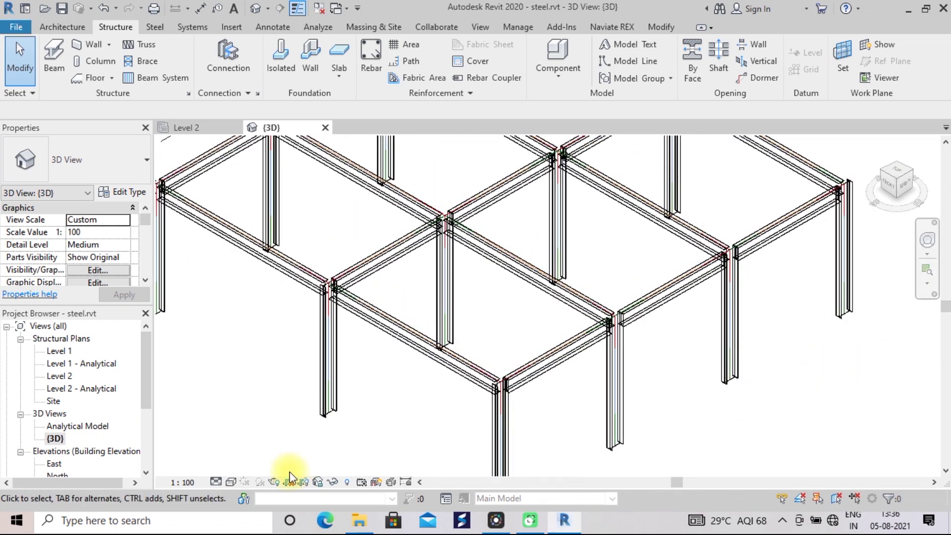
pyautogui.click(229, 482)
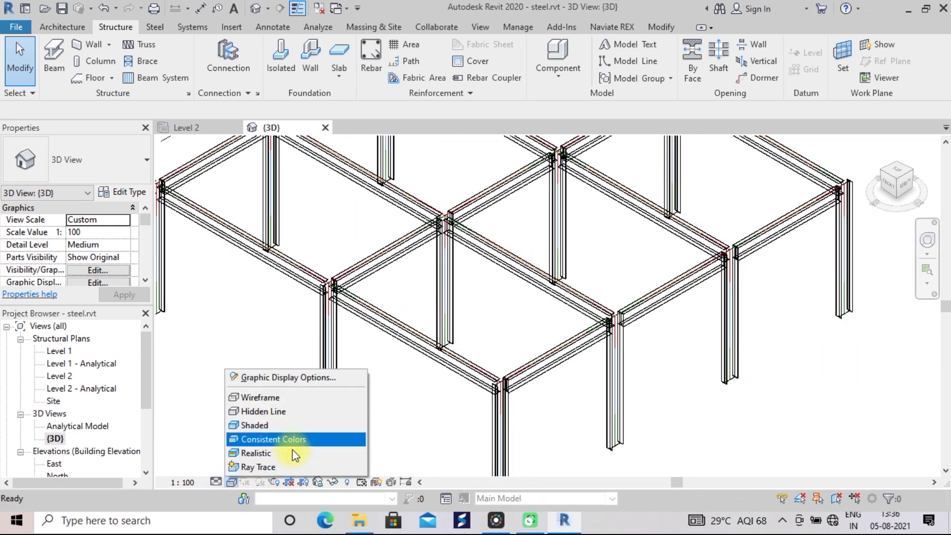
pyautogui.click(256, 458)
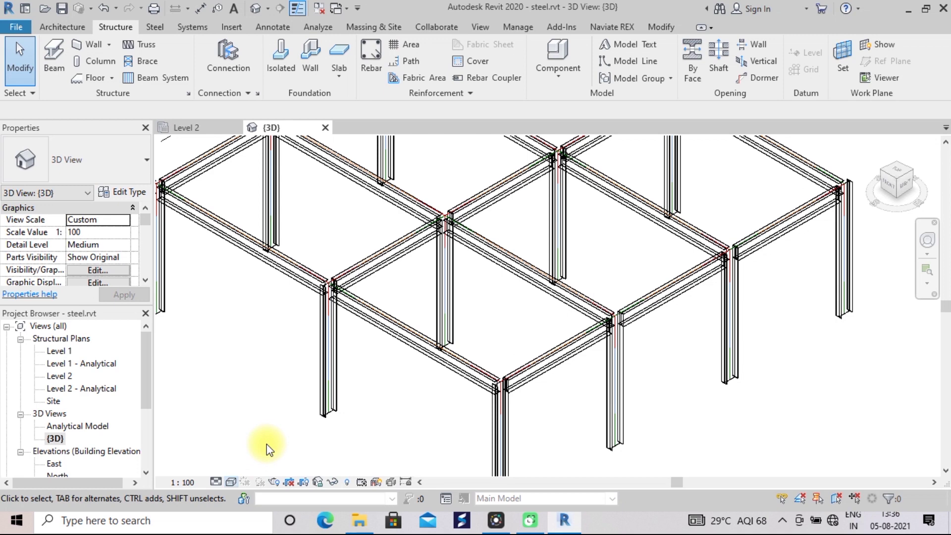
pyautogui.scroll(-3, 371, 402)
pyautogui.scroll(3, 371, 402)
pyautogui.scroll(2, 371, 402)
pyautogui.scroll(-2, 371, 402)
pyautogui.moveTo(379, 397); pyautogui.dragTo(440, 425, button='middle')
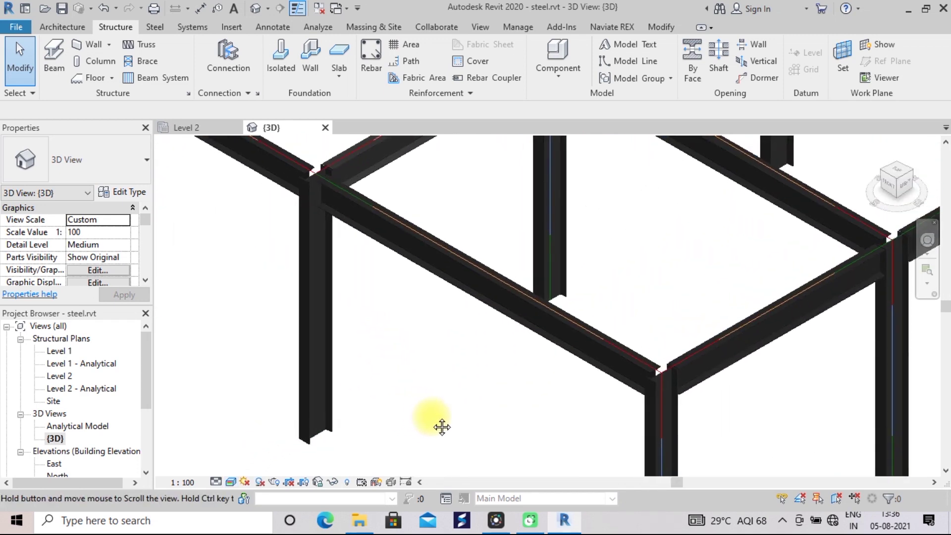
pyautogui.moveTo(272, 380); pyautogui.dragTo(340, 398, button='middle')
pyautogui.scroll(-2, 376, 399)
pyautogui.scroll(-1, 445, 402)
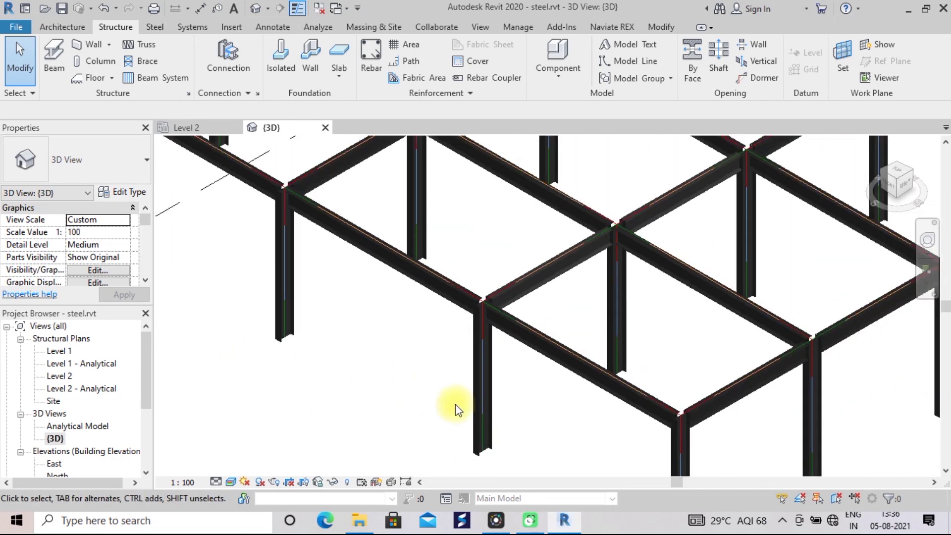
pyautogui.moveTo(558, 435); pyautogui.dragTo(380, 386, button='middle')
pyautogui.scroll(2, 380, 387)
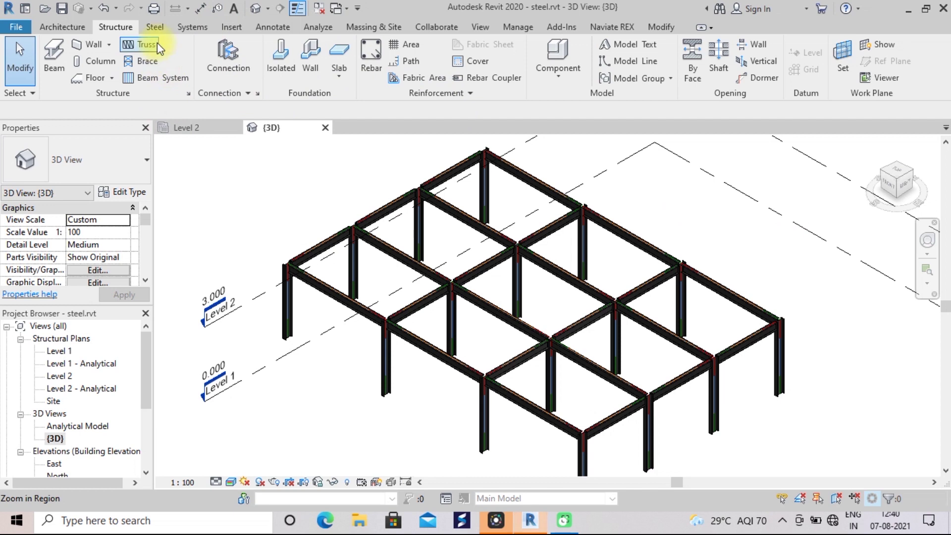
# - Open Structural Connection Settings from the Steel tab's Connection panel
pyautogui.click(155, 28)
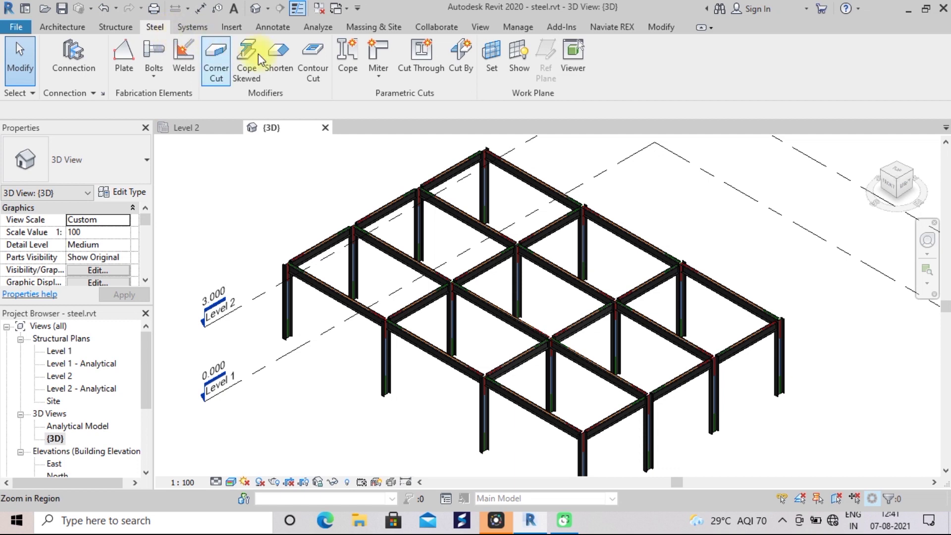
pyautogui.click(103, 92)
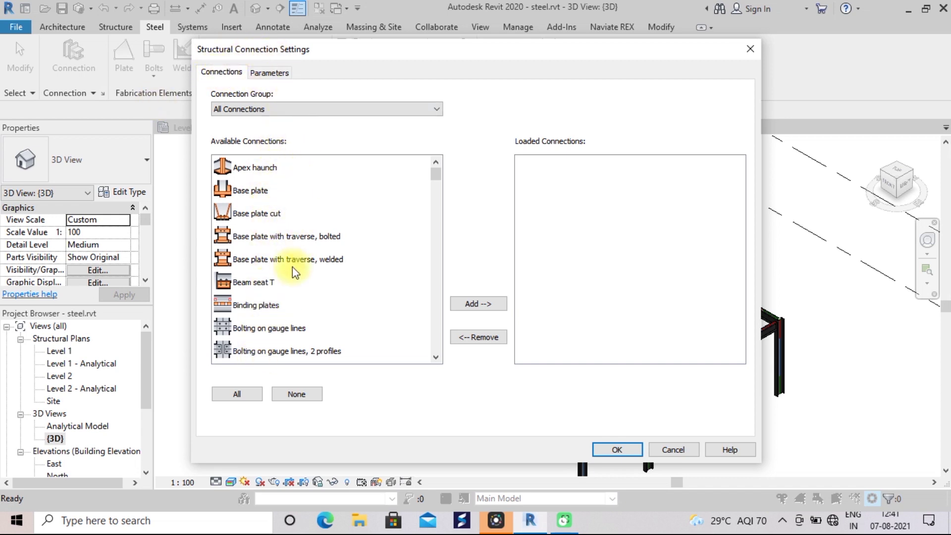
# - Move all available connection types into Loaded Connections and confirm with OK
pyautogui.moveTo(434, 173)
pyautogui.mouseDown()
pyautogui.moveTo(435, 283)
pyautogui.moveTo(449, 177)
pyautogui.mouseUp()
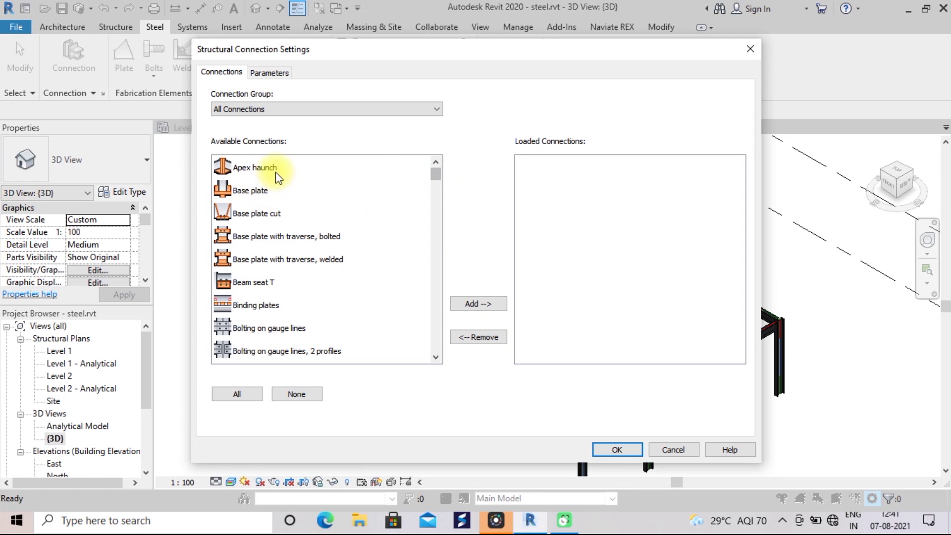
pyautogui.moveTo(292, 165)
pyautogui.mouseDown()
pyautogui.moveTo(294, 371)
pyautogui.moveTo(281, 391)
pyautogui.moveTo(278, 375)
pyautogui.mouseUp()
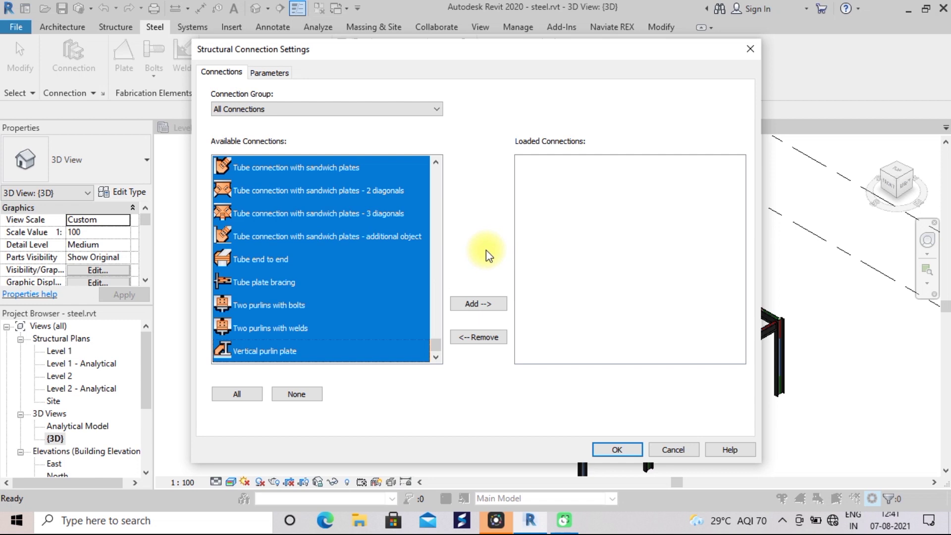
pyautogui.click(473, 304)
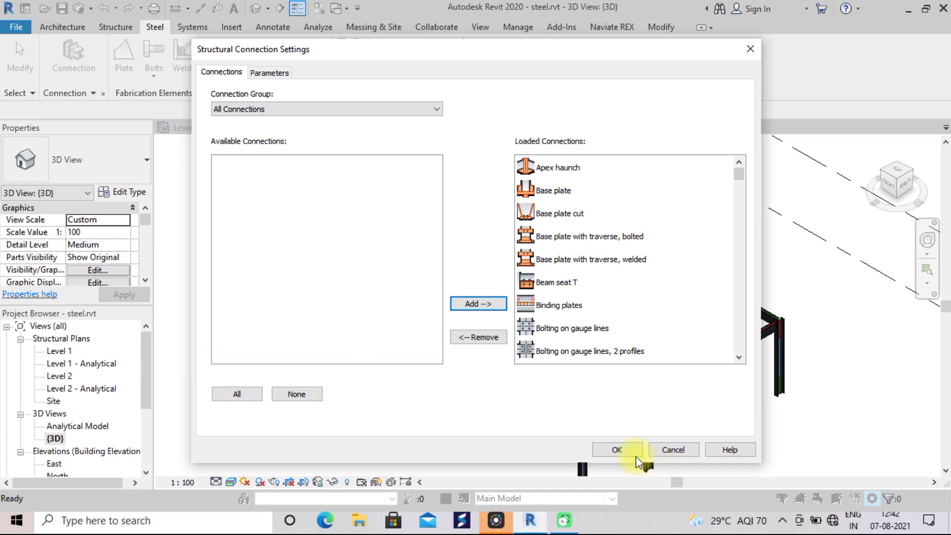
pyautogui.click(606, 449)
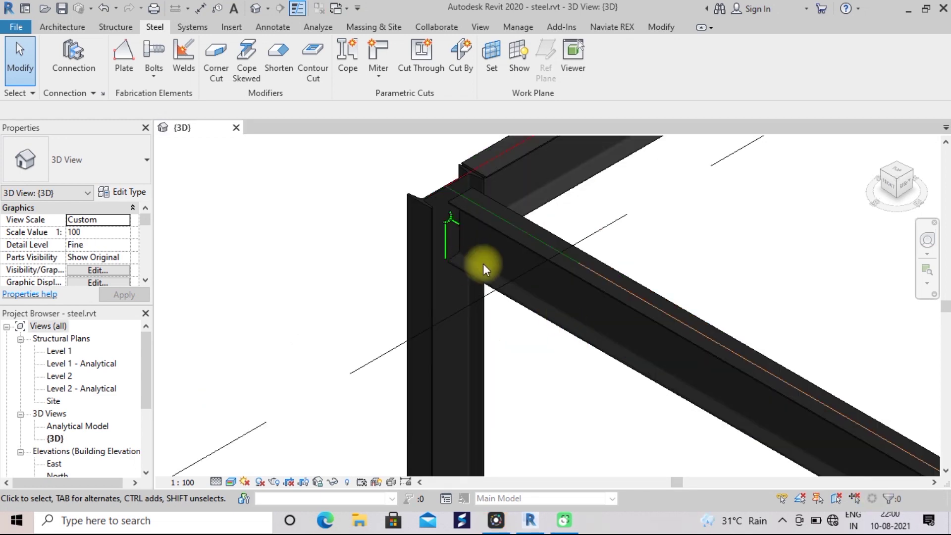
# - Zoom and pan the 3D view onto a corner ISMB300 beam–column joint
pyautogui.scroll(2, 483, 263)
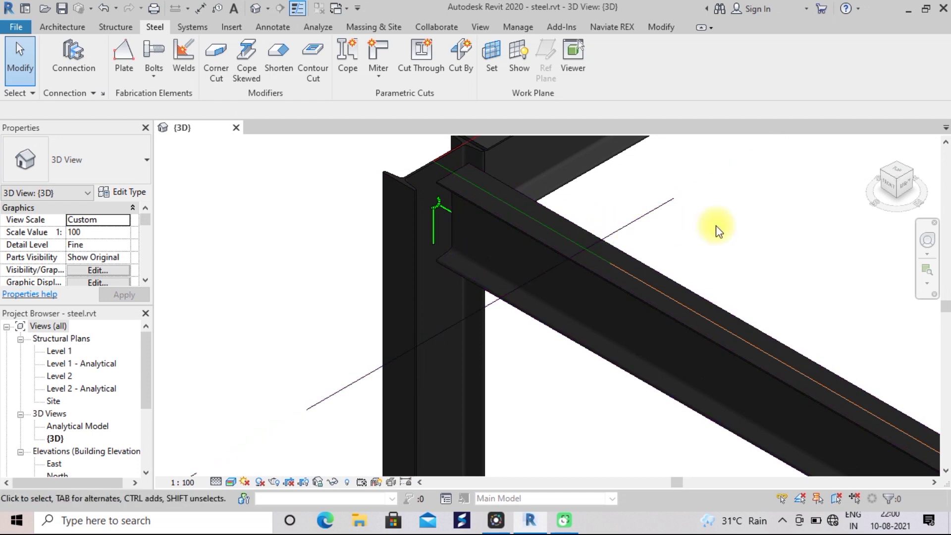
pyautogui.moveTo(714, 225); pyautogui.dragTo(717, 262, button='middle')
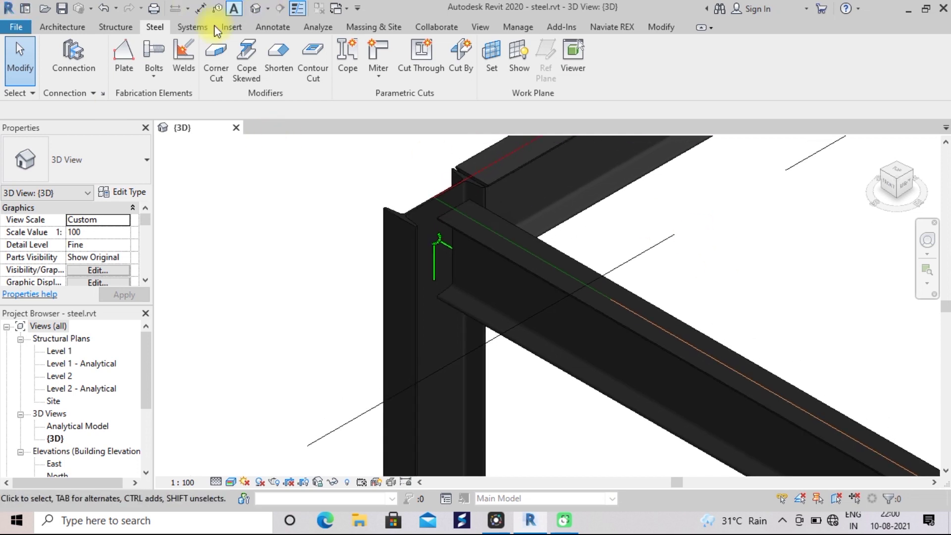
pyautogui.click(159, 27)
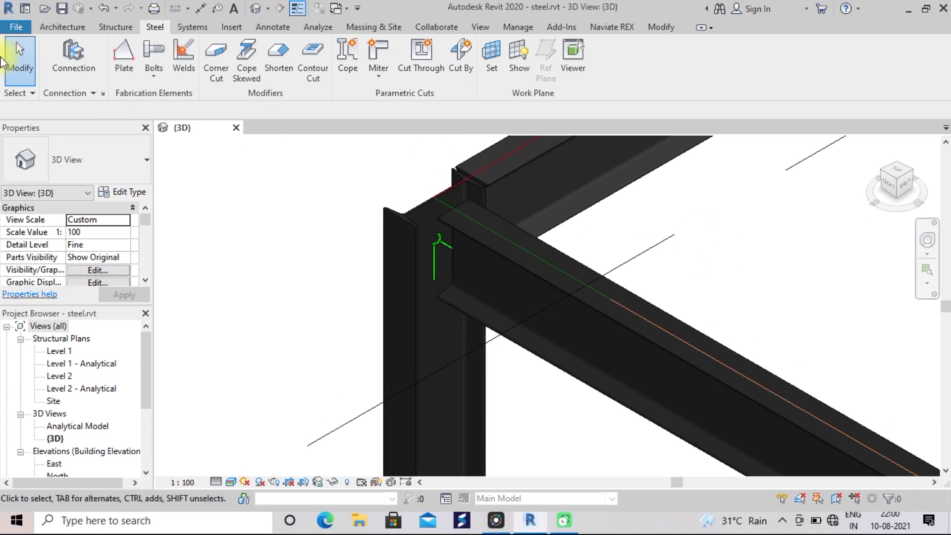
# - Place a Generic Connection by picking the ISMB300 column, then the beam
pyautogui.click(63, 58)
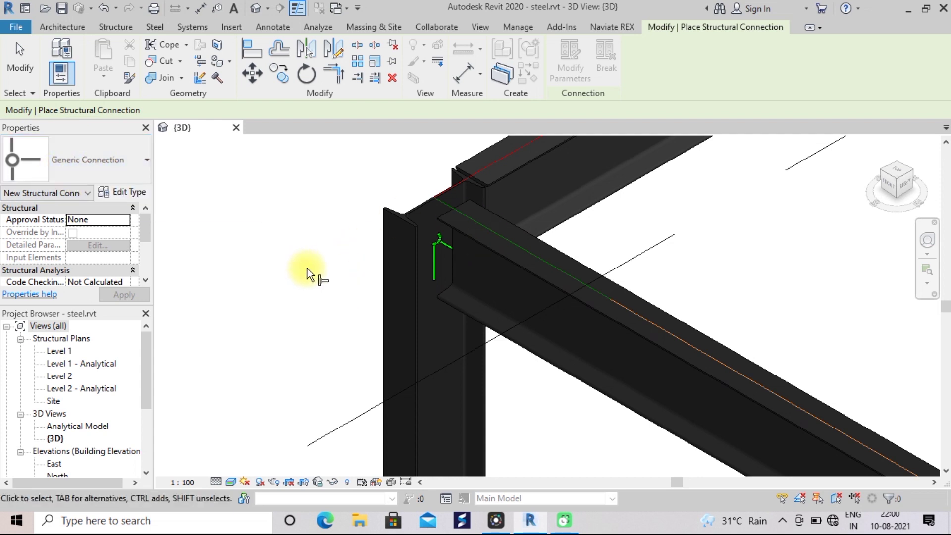
pyautogui.scroll(2, 307, 268)
pyautogui.moveTo(346, 278); pyautogui.dragTo(258, 185, button='middle')
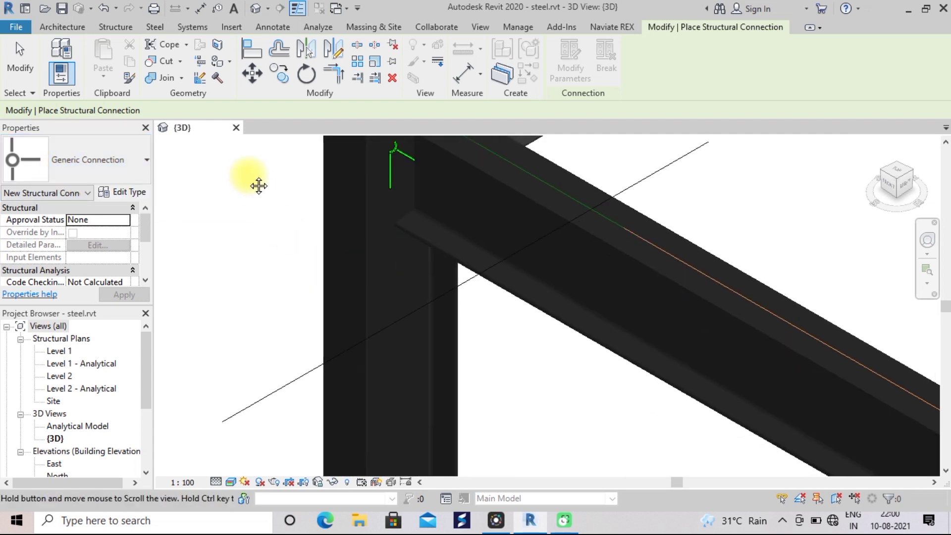
pyautogui.click(357, 304)
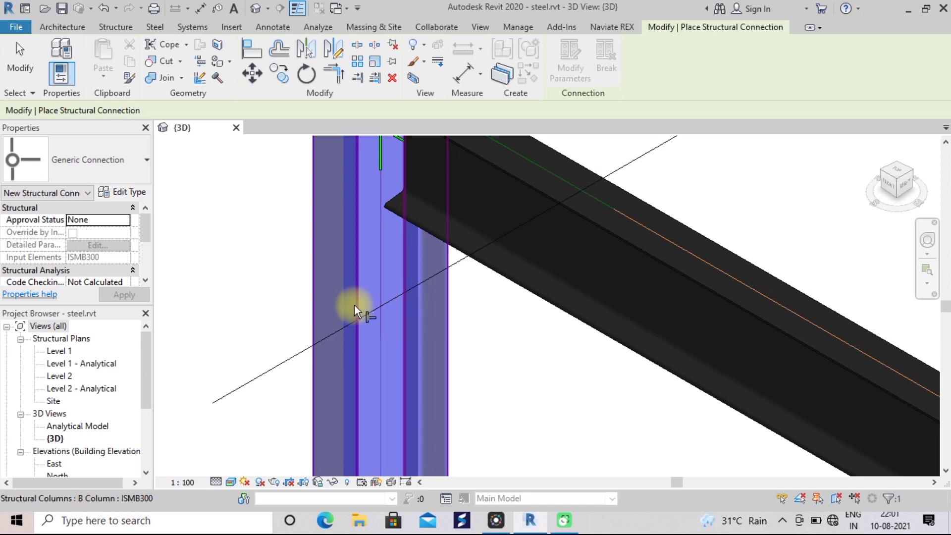
pyautogui.click(480, 263)
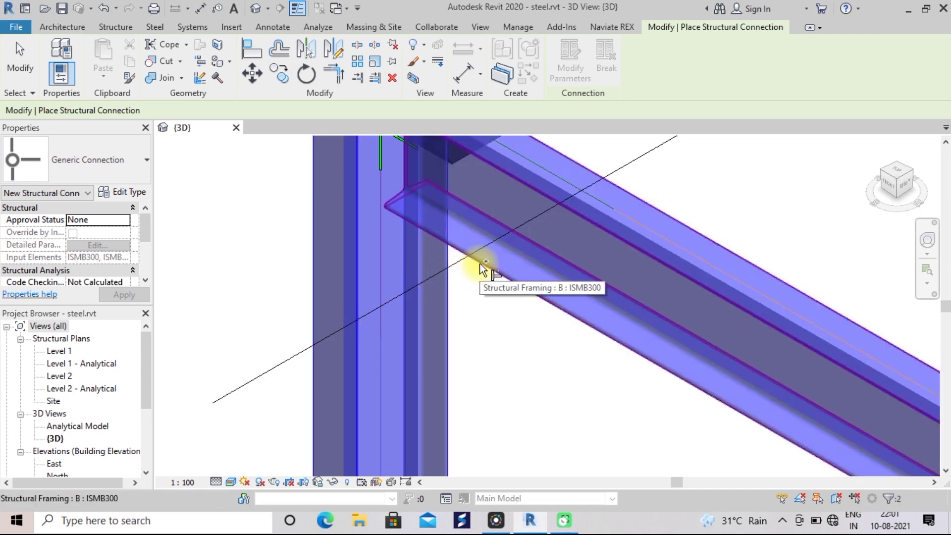
pyautogui.scroll(-3, 445, 280)
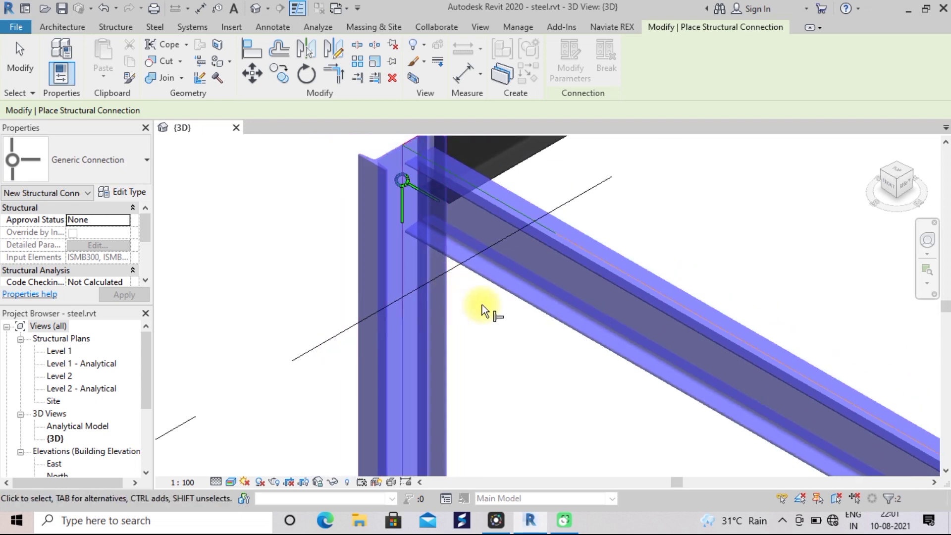
pyautogui.moveTo(483, 305); pyautogui.dragTo(455, 360, button='middle')
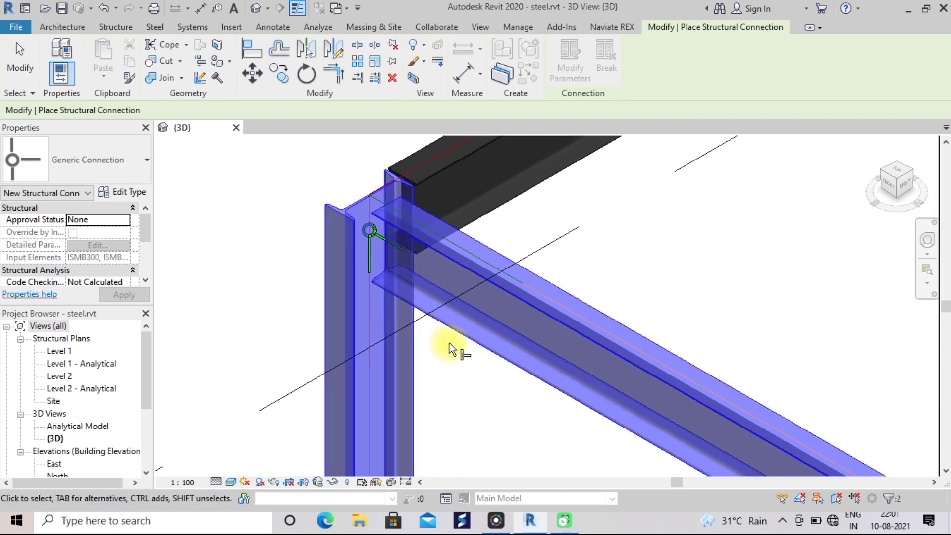
pyautogui.press('Return')
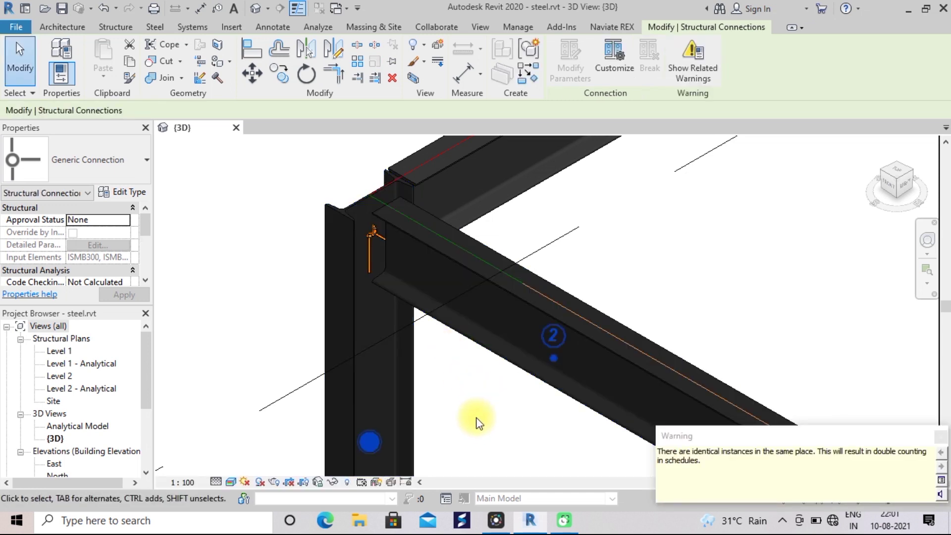
pyautogui.moveTo(475, 417); pyautogui.dragTo(512, 356, button='middle')
pyautogui.scroll(1, 512, 356)
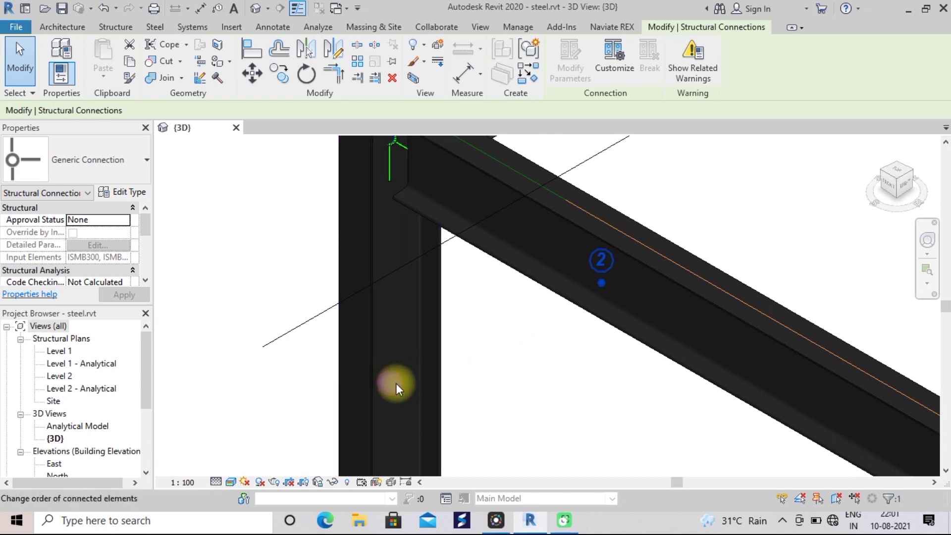
pyautogui.click(399, 383)
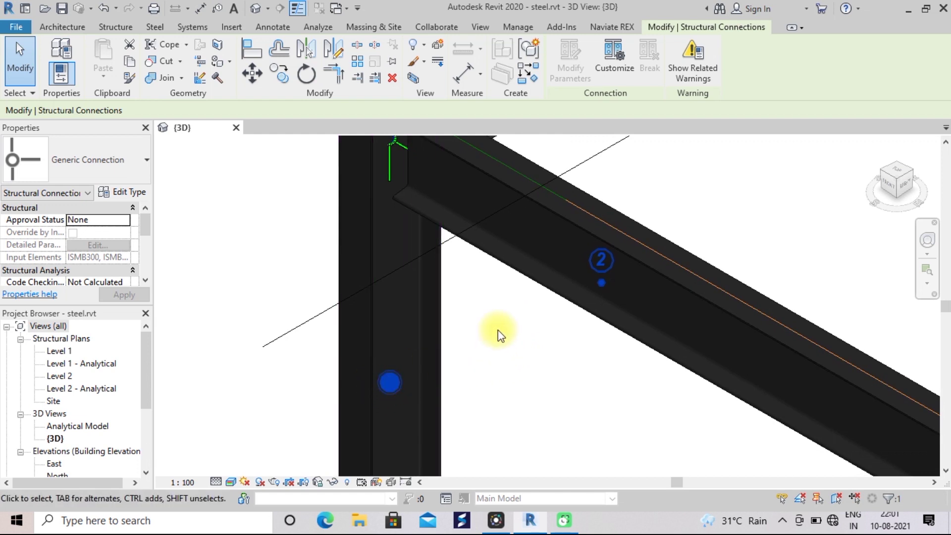
pyautogui.scroll(-1, 497, 330)
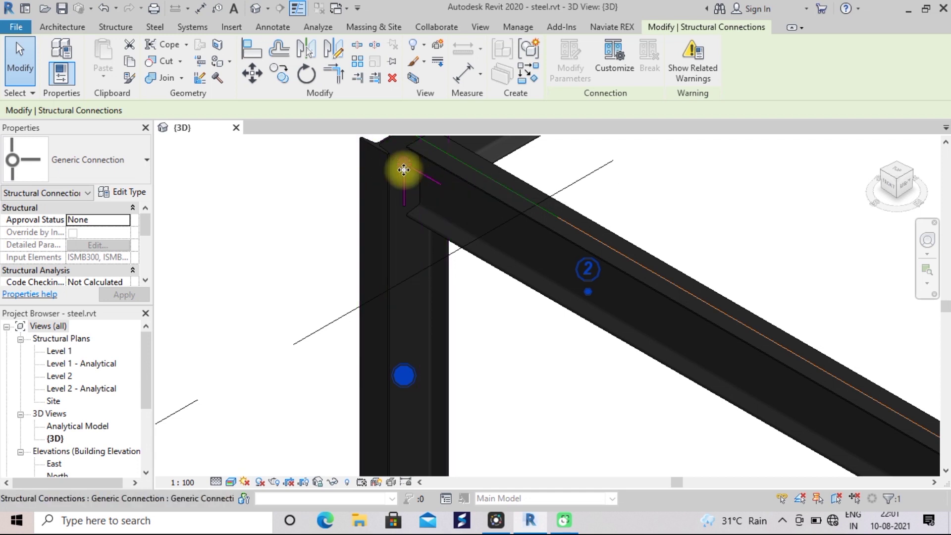
pyautogui.press('Escape')
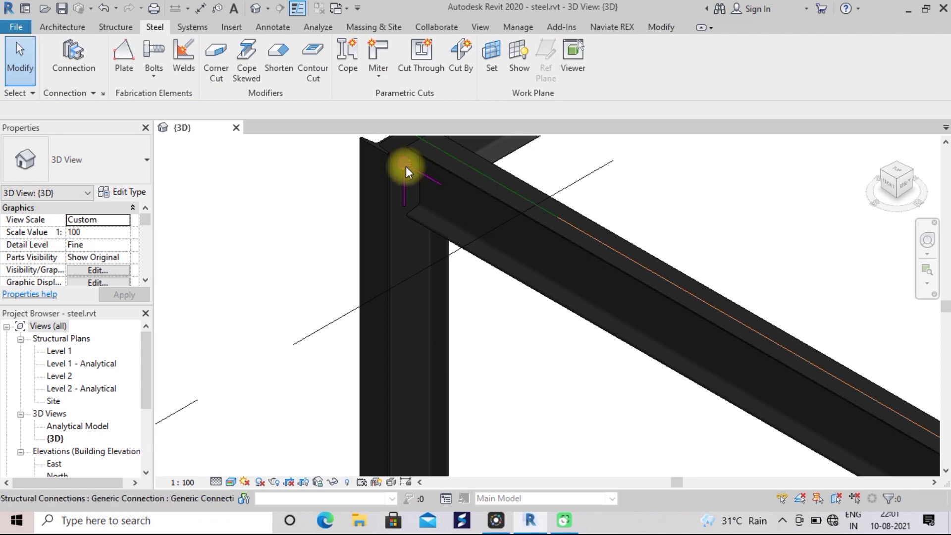
pyautogui.click(406, 166)
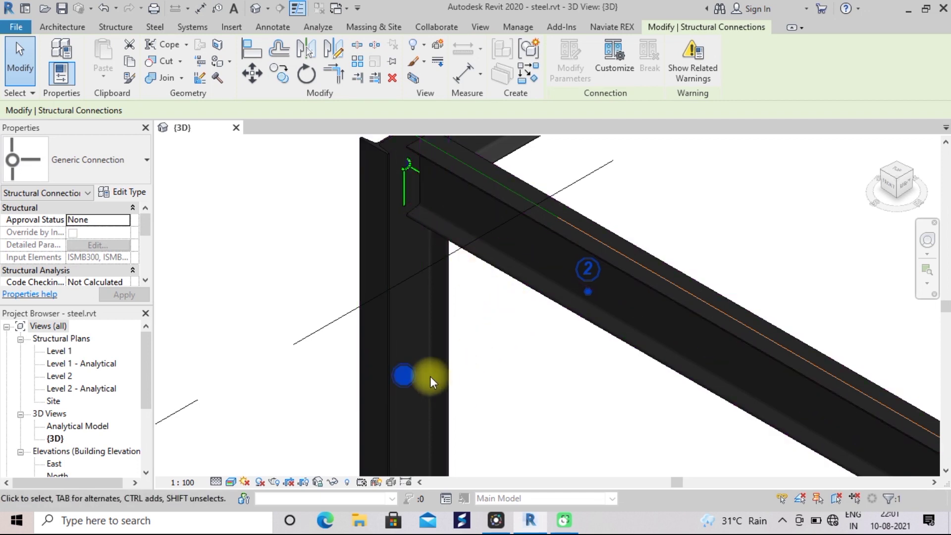
pyautogui.click(399, 379)
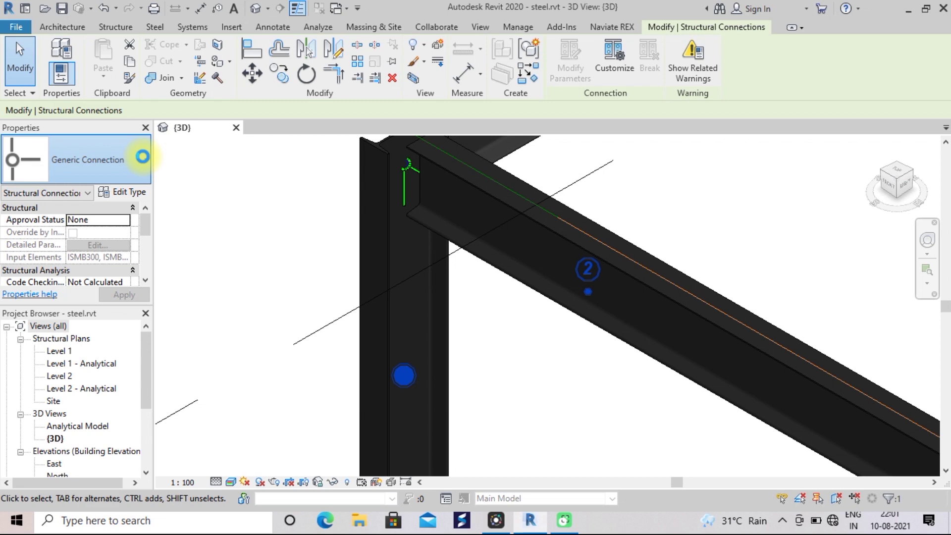
# - Browse the connection type list in Properties, then close it without choosing
pyautogui.click(142, 157)
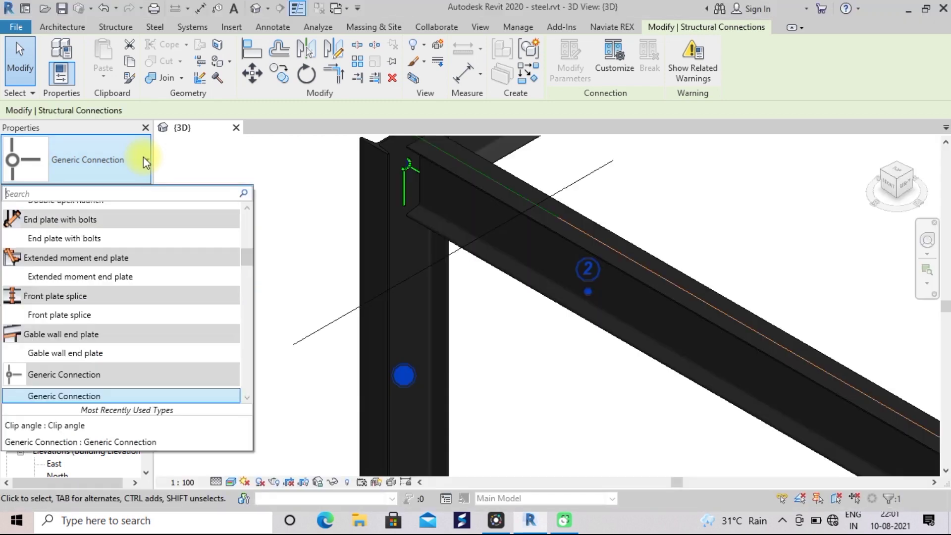
pyautogui.scroll(2, 132, 260)
pyautogui.scroll(3, 132, 261)
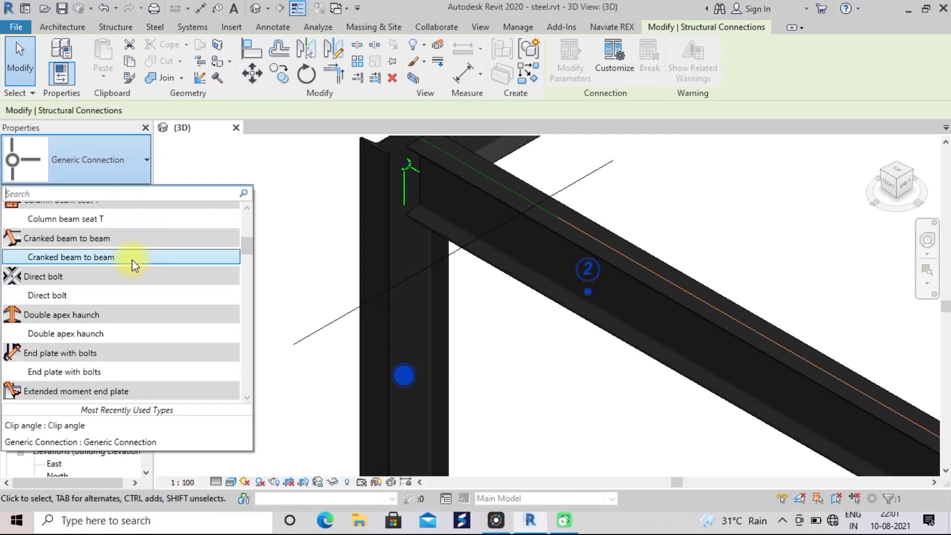
pyautogui.scroll(1, 120, 266)
pyautogui.scroll(1, 121, 268)
pyautogui.scroll(2, 121, 270)
pyautogui.scroll(-1, 121, 266)
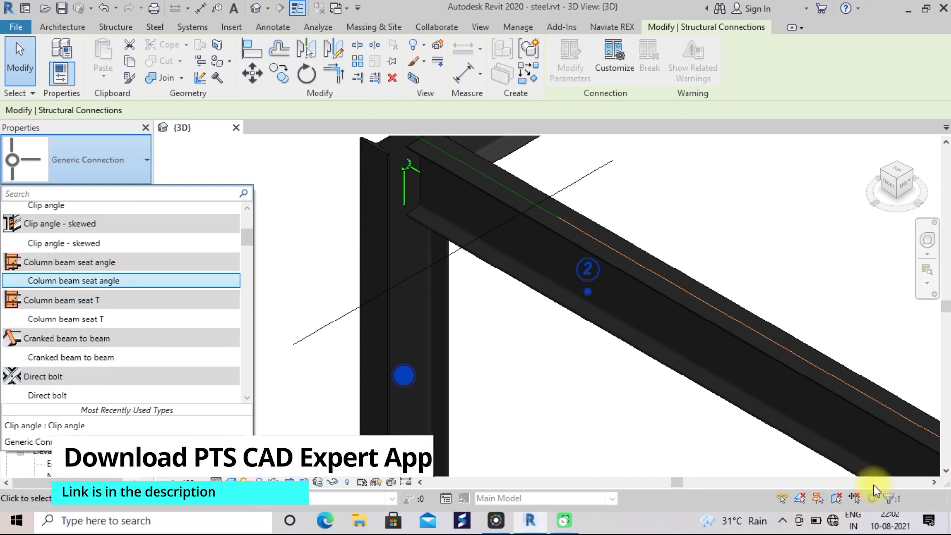
pyautogui.click(842, 490)
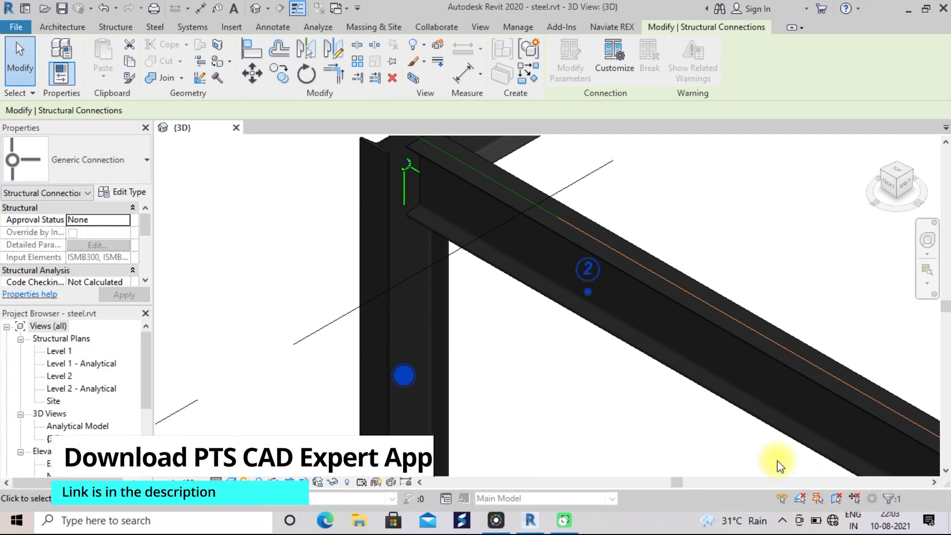
# - Choose Clip angle as the connection type from the Properties type list
pyautogui.click(144, 160)
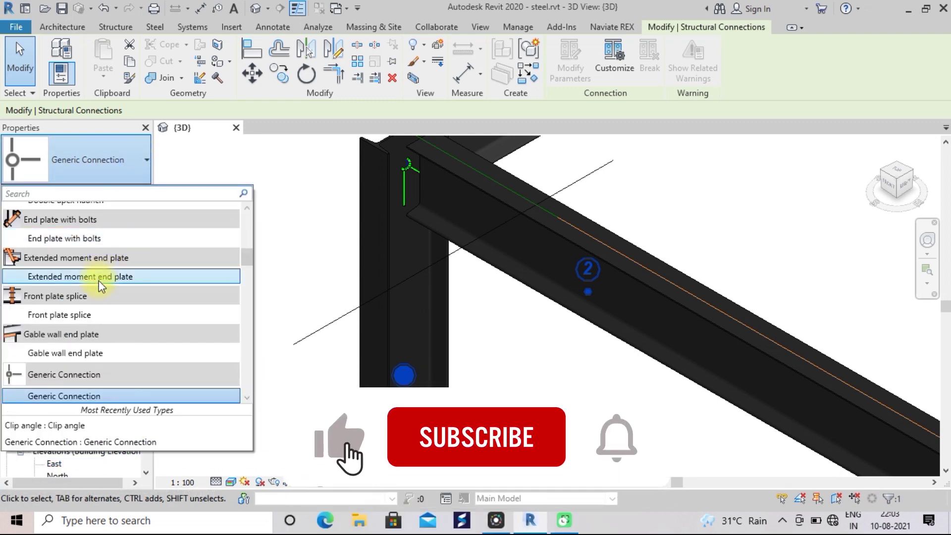
pyautogui.scroll(1, 97, 278)
pyautogui.scroll(1, 100, 276)
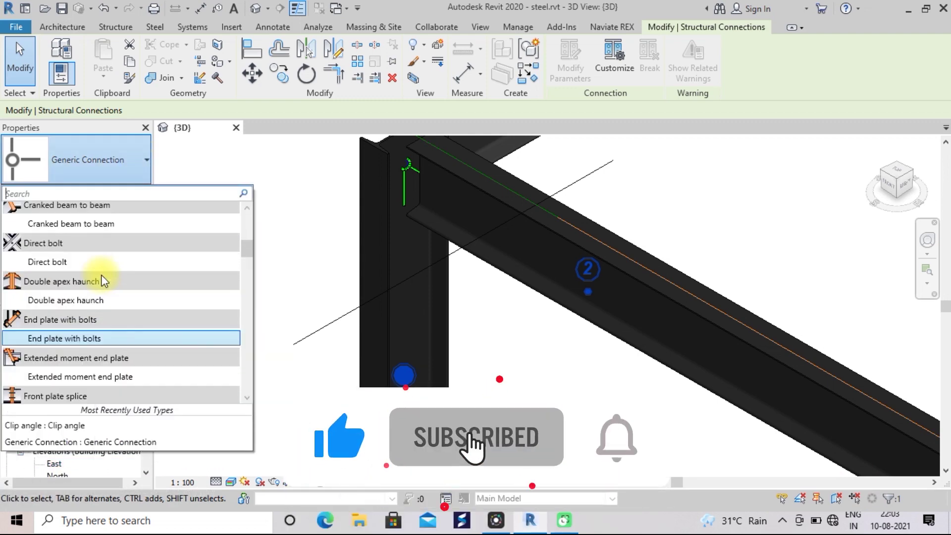
pyautogui.scroll(2, 102, 274)
pyautogui.scroll(-1, 101, 257)
pyautogui.scroll(1, 97, 249)
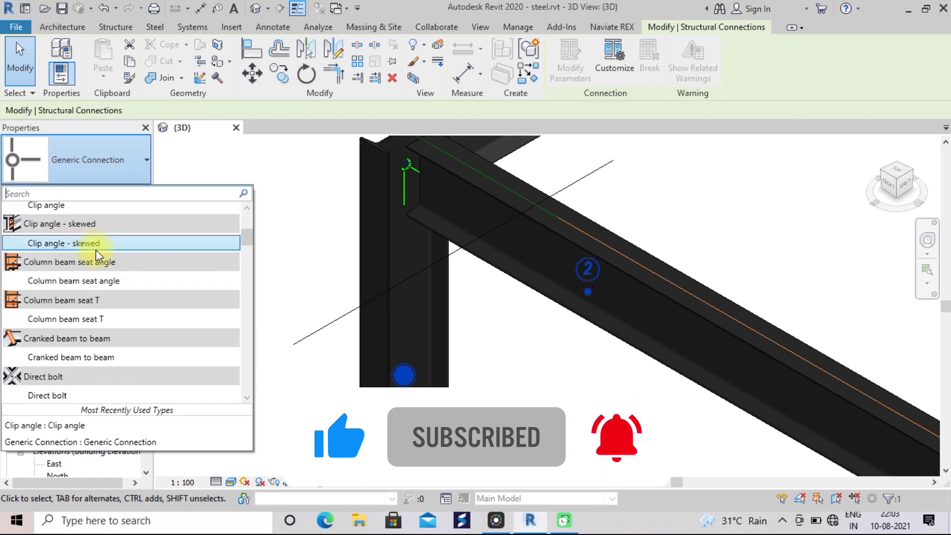
pyautogui.scroll(2, 84, 230)
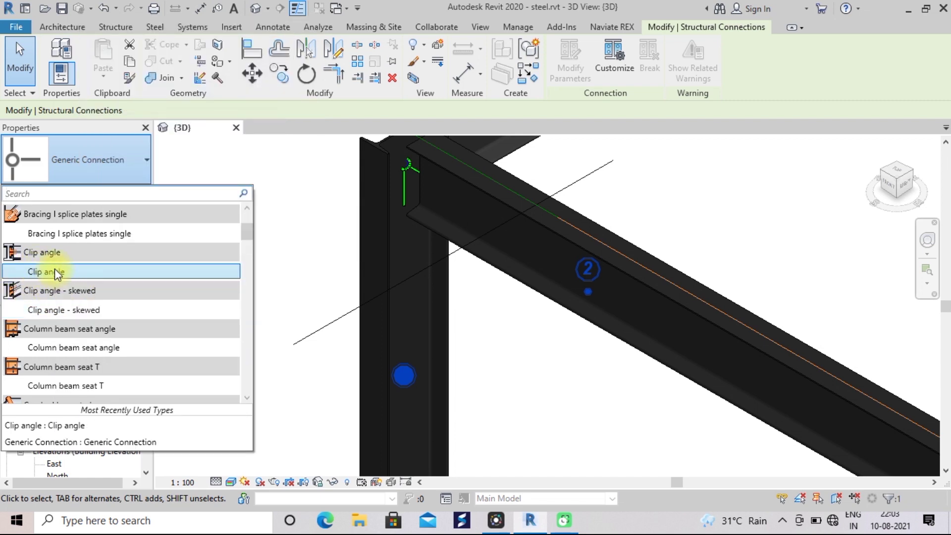
pyautogui.click(54, 271)
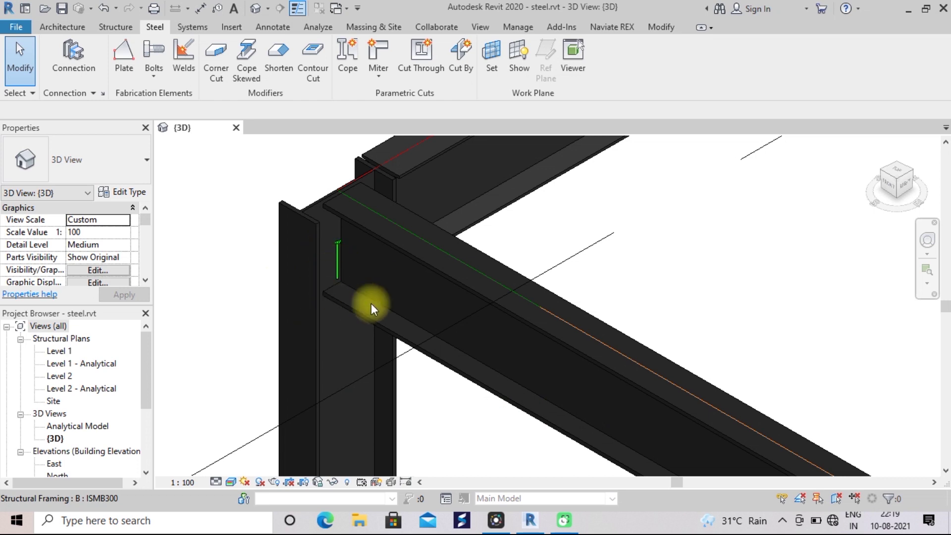
# - Set the 3D view's visual style to Shaded
pyautogui.scroll(-1, 430, 411)
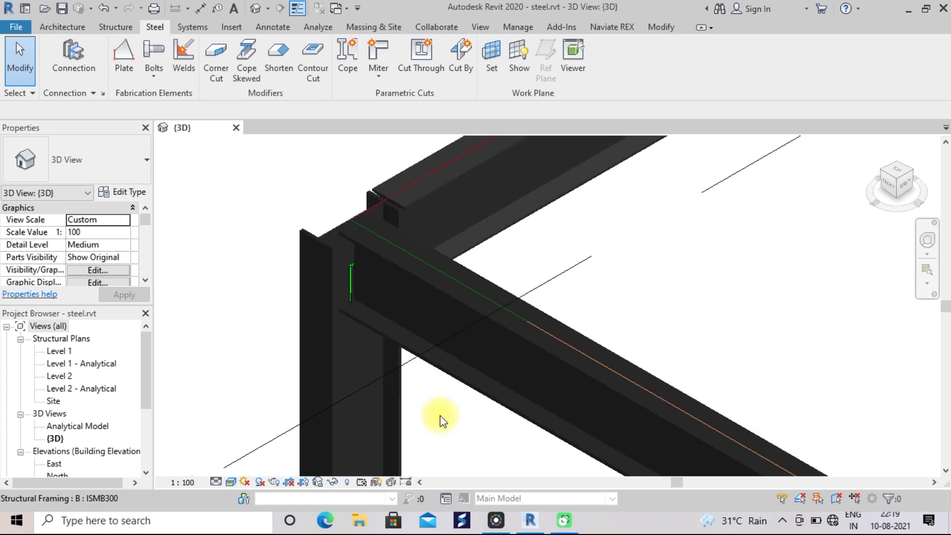
pyautogui.scroll(1, 440, 415)
pyautogui.scroll(1, 439, 416)
pyautogui.scroll(-1, 439, 418)
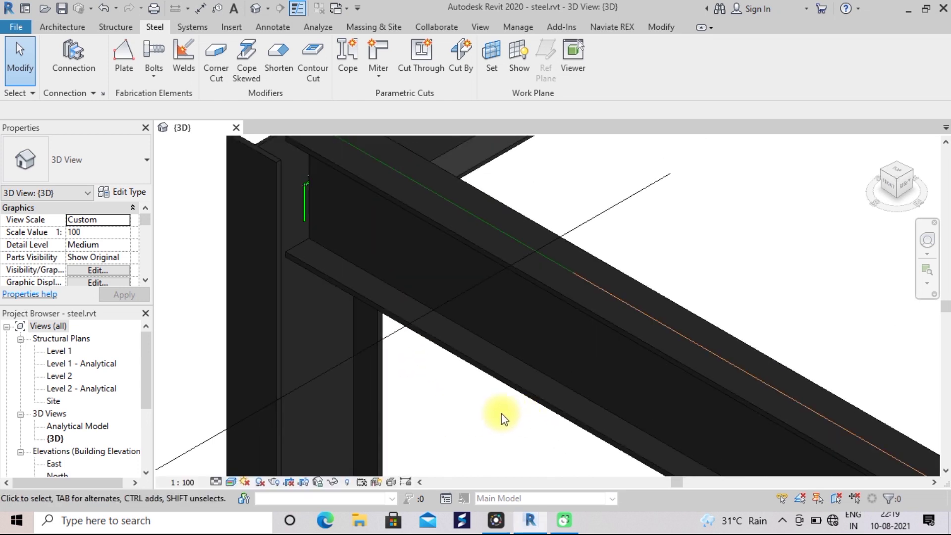
pyautogui.click(231, 482)
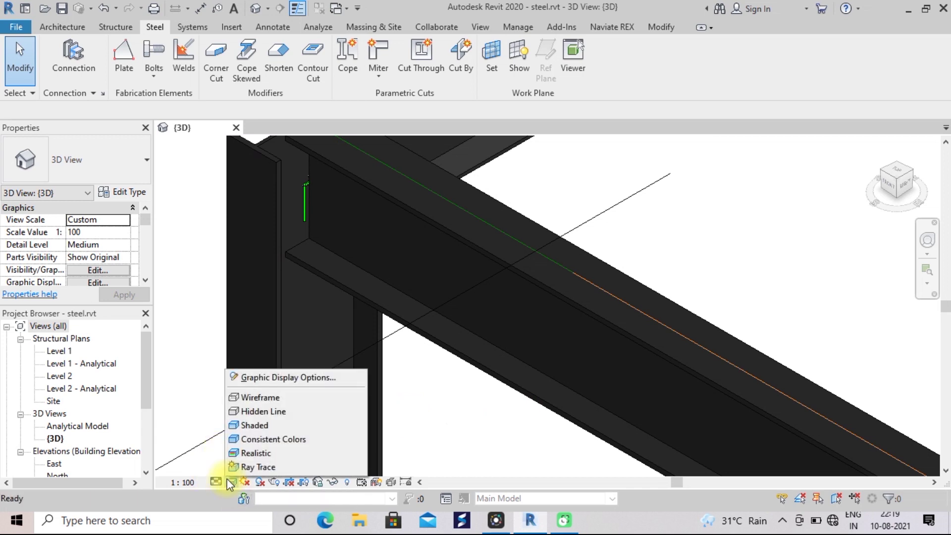
pyautogui.click(251, 425)
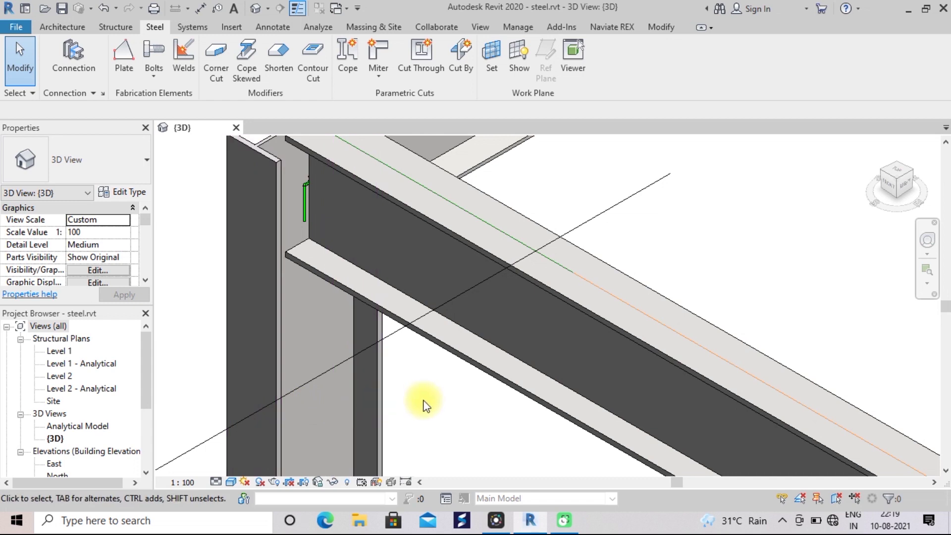
pyautogui.click(216, 482)
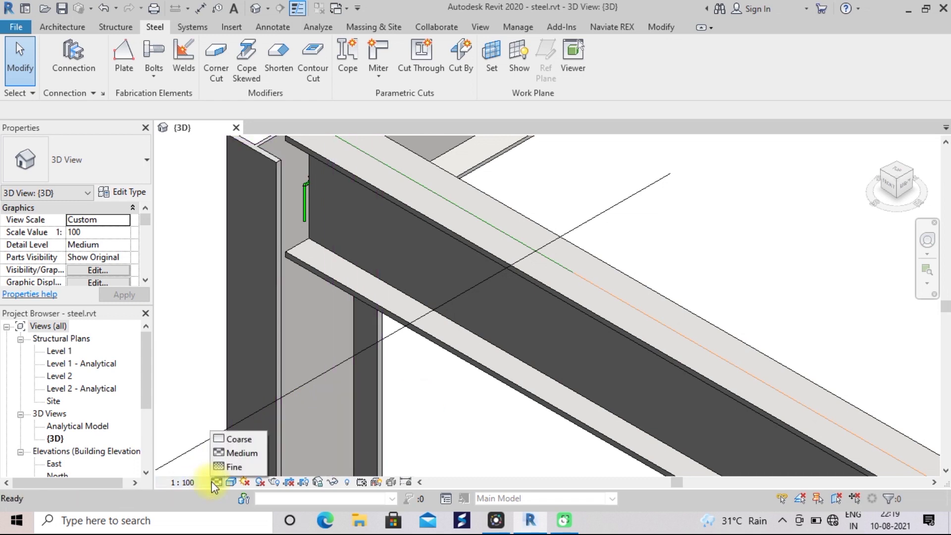
# - Step the view's detail level from Coarse through Medium to Fine
pyautogui.click(242, 435)
pyautogui.scroll(-1, 413, 392)
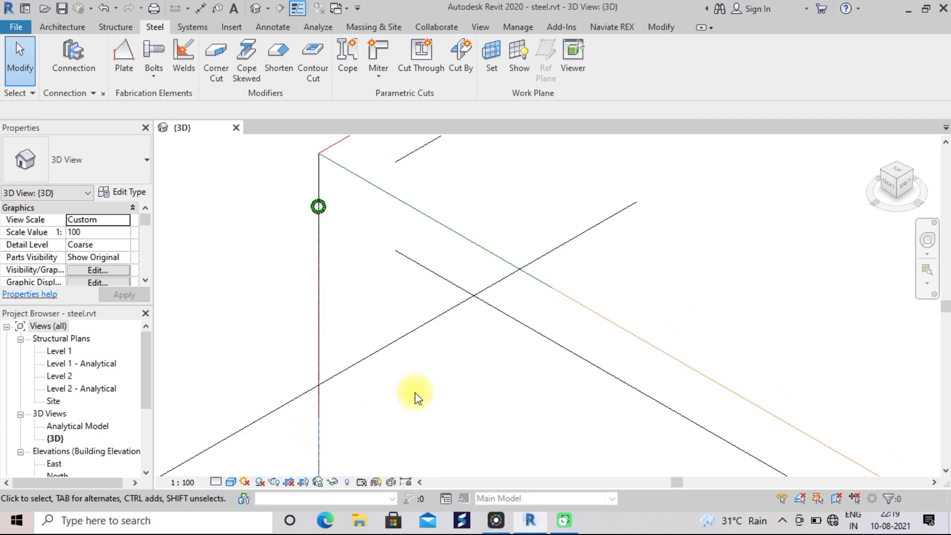
pyautogui.click(231, 482)
pyautogui.click(237, 454)
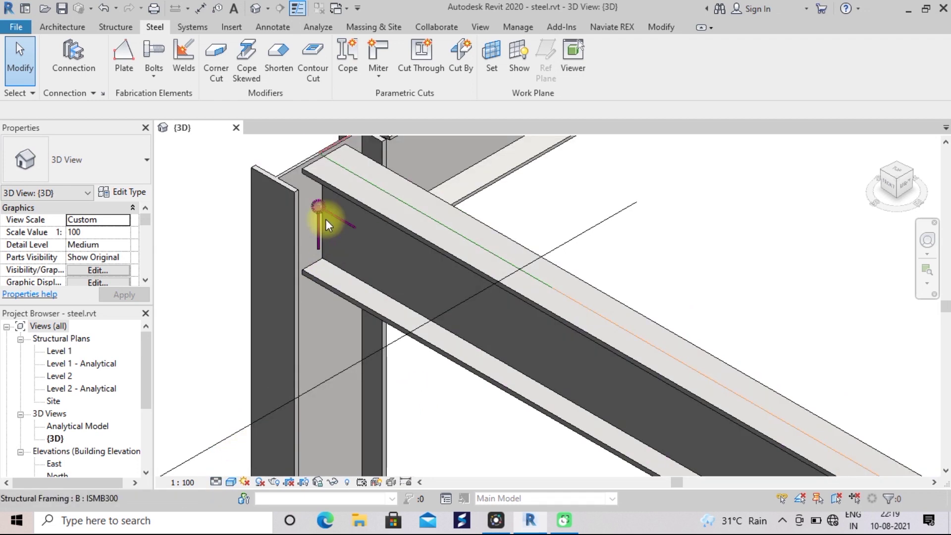
pyautogui.click(216, 481)
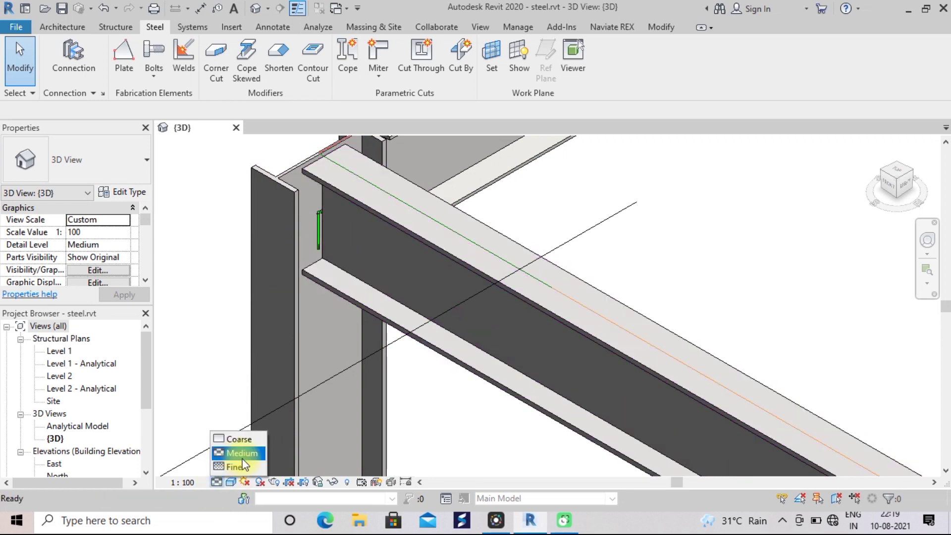
pyautogui.click(234, 467)
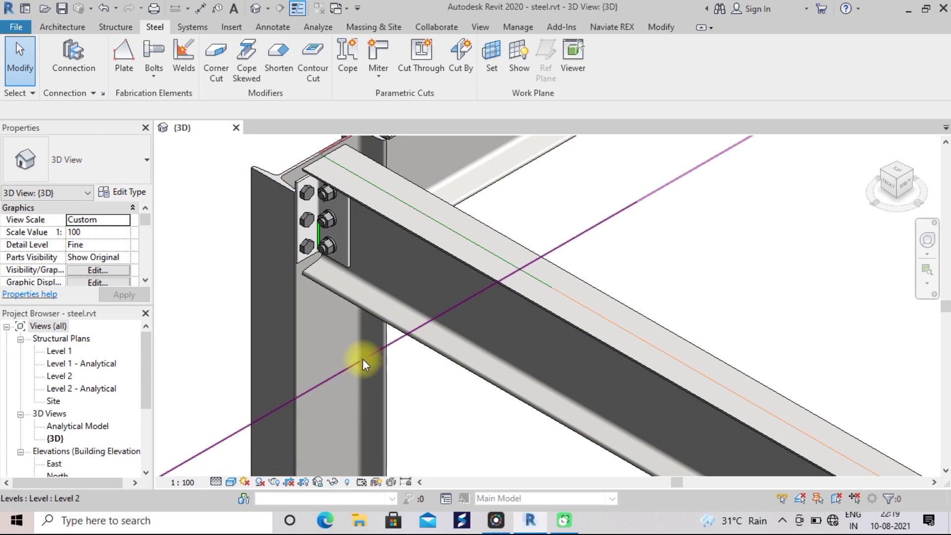
# - Zoom in on the beam–column joint to inspect the bolted clip angles
pyautogui.scroll(1, 446, 383)
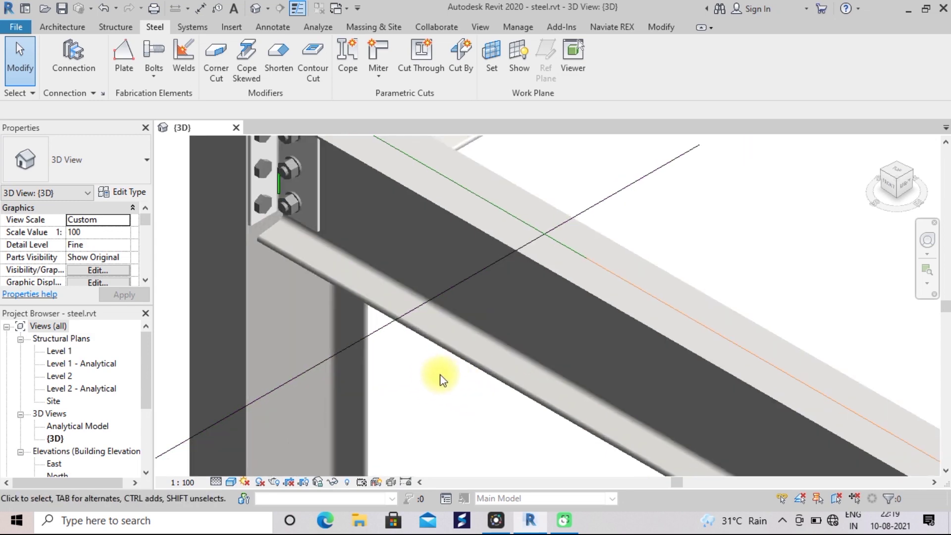
pyautogui.scroll(-1, 460, 416)
pyautogui.scroll(2, 404, 349)
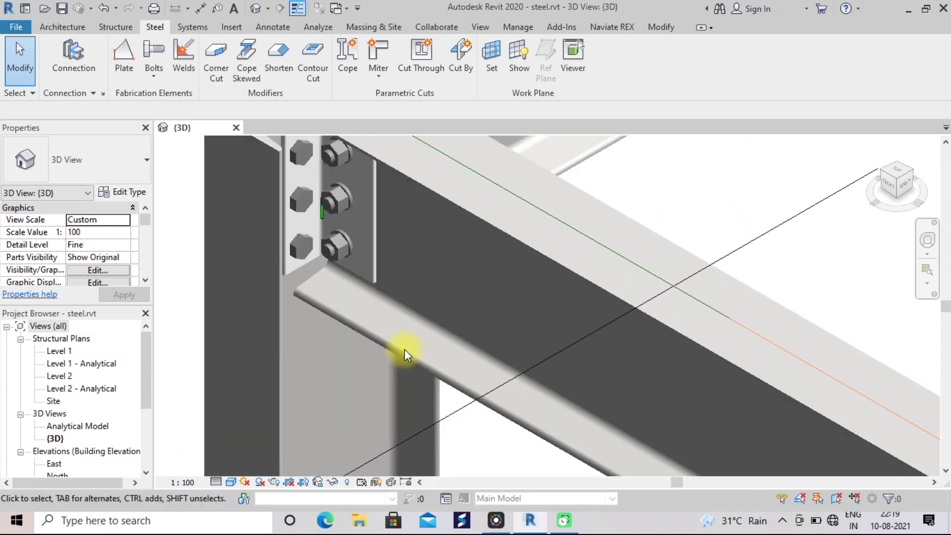
pyautogui.scroll(-1, 404, 350)
pyautogui.scroll(-1, 431, 346)
pyautogui.scroll(2, 448, 378)
pyautogui.scroll(1, 447, 378)
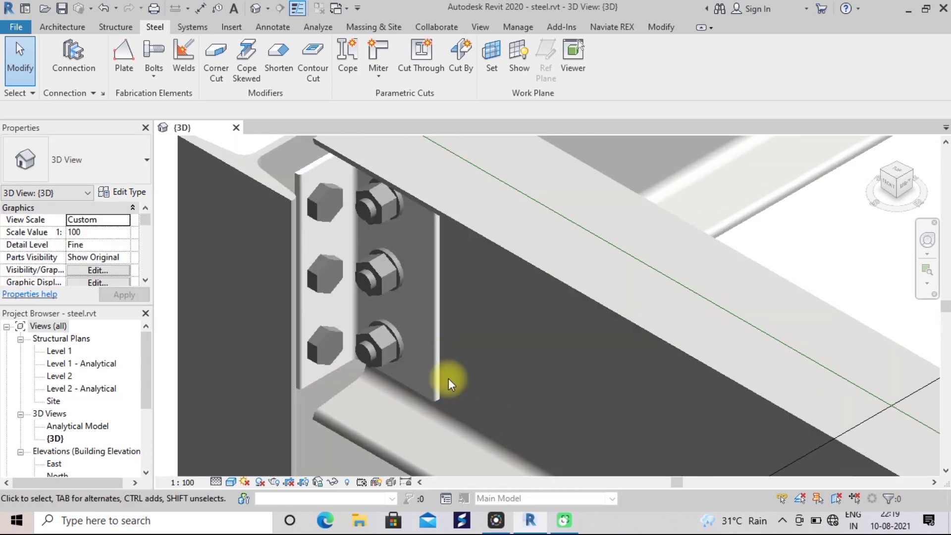
pyautogui.scroll(-1, 447, 378)
pyautogui.scroll(1, 498, 406)
pyautogui.scroll(-1, 513, 391)
pyautogui.scroll(1, 513, 391)
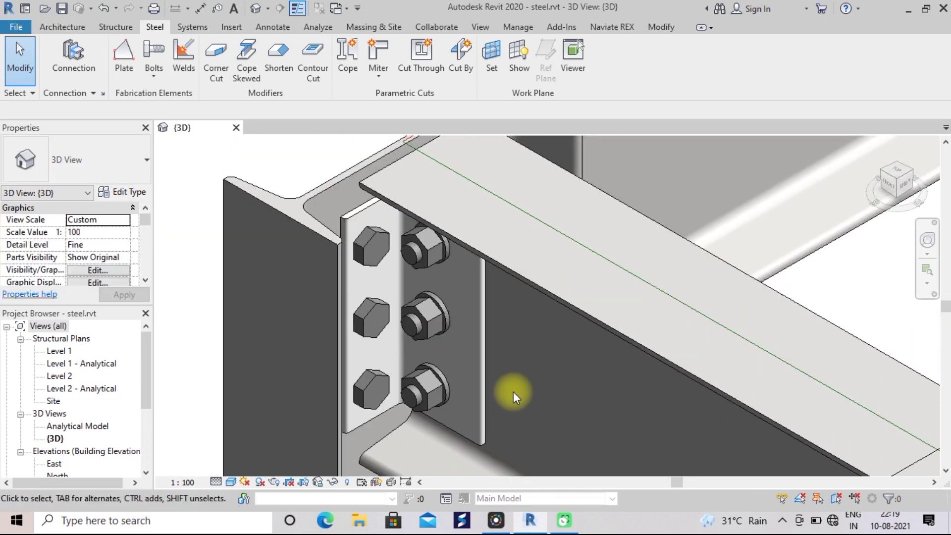
pyautogui.scroll(-1, 513, 391)
pyautogui.scroll(1, 444, 326)
pyautogui.scroll(1, 455, 340)
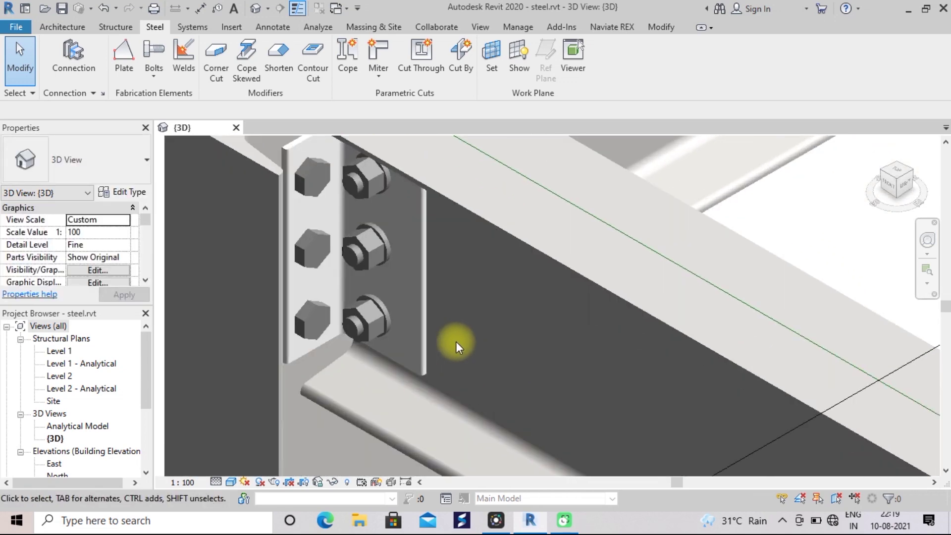
pyautogui.scroll(-1, 456, 341)
pyautogui.moveTo(457, 337); pyautogui.dragTo(526, 362, button='middle')
pyautogui.scroll(-1, 516, 351)
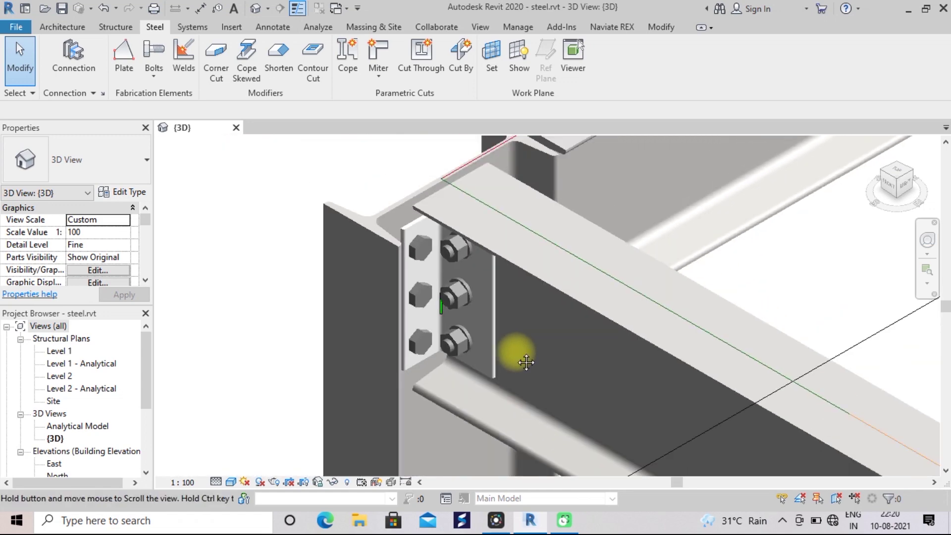
pyautogui.scroll(-1, 474, 320)
pyautogui.scroll(-1, 477, 320)
pyautogui.scroll(1, 424, 313)
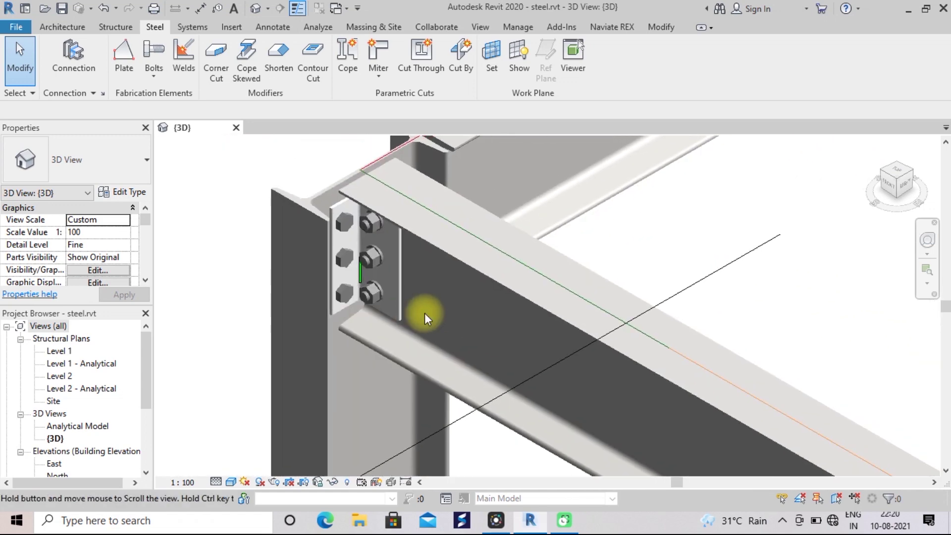
pyautogui.click(370, 282)
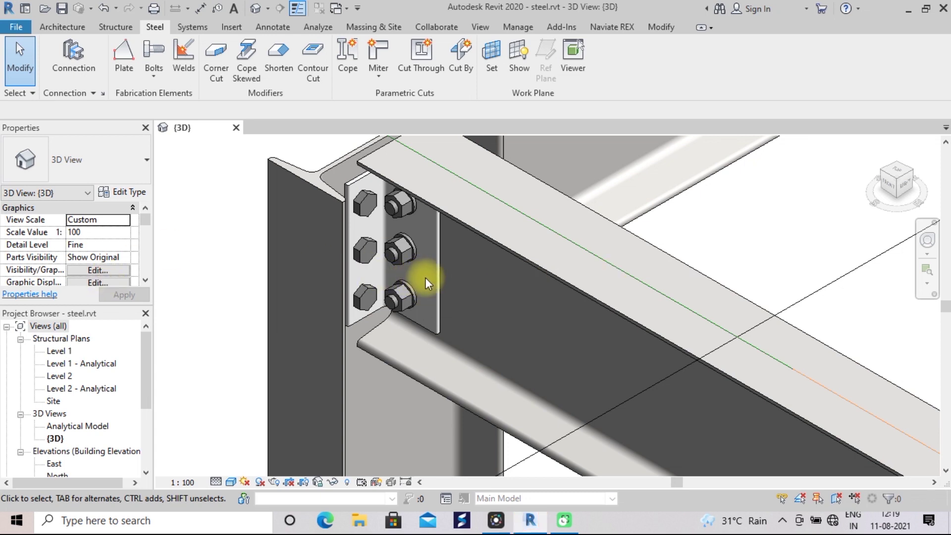
pyautogui.click(392, 260)
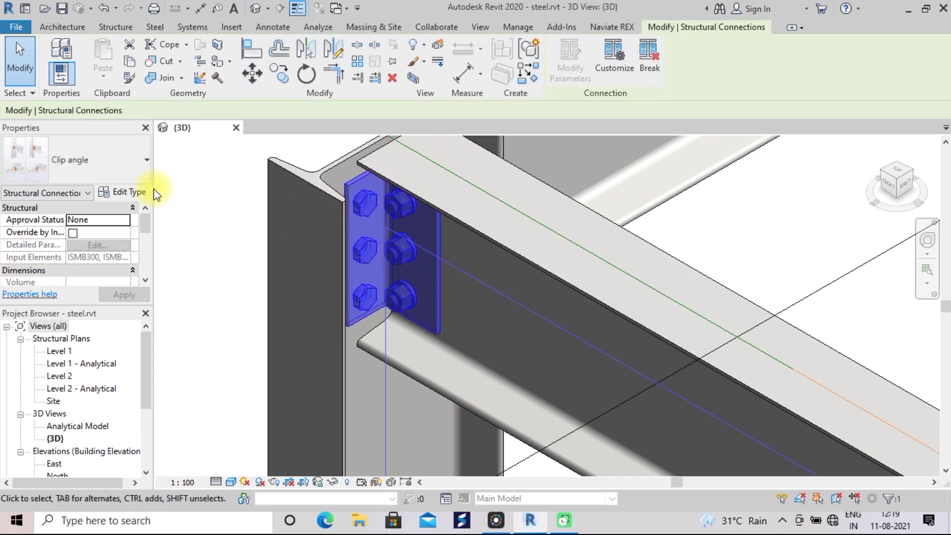
# - Open the Clip angle connection type's Modify Parameters editor via Edit Type
pyautogui.click(130, 193)
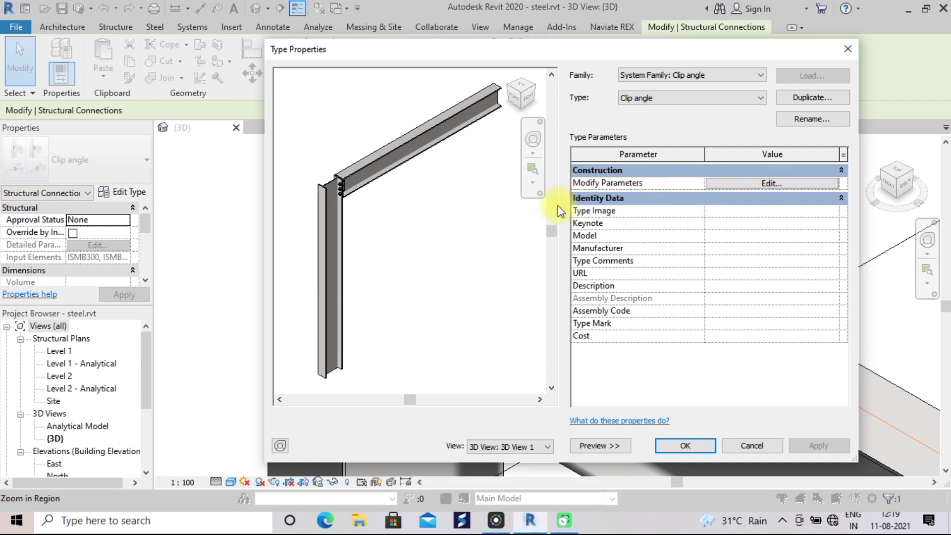
pyautogui.click(797, 183)
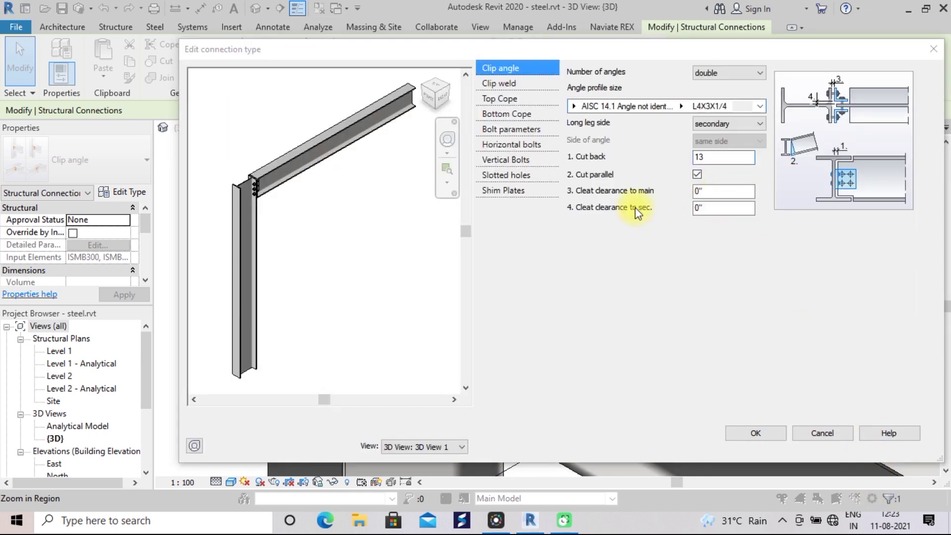
# - Set the clip angle cut back to 13' and keep two angles in the connection
pyautogui.write("'")
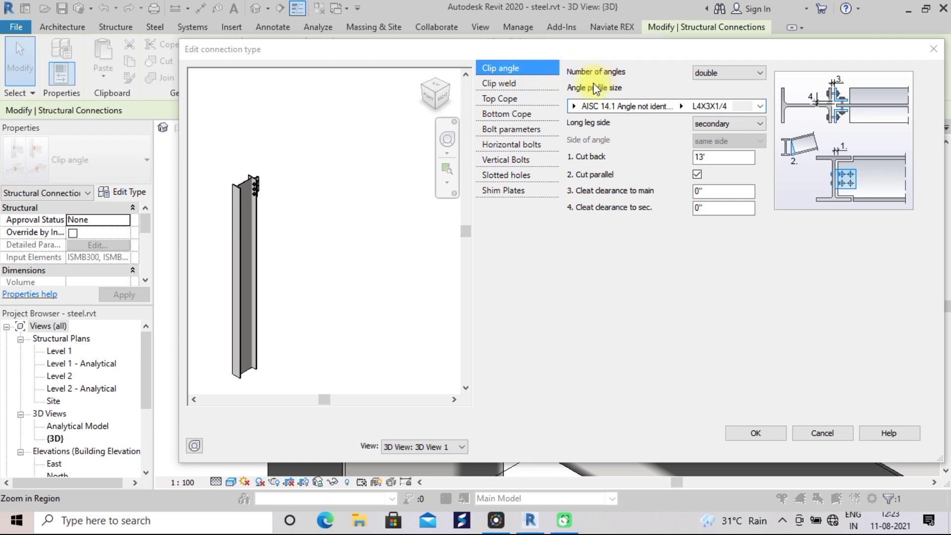
pyautogui.click(760, 73)
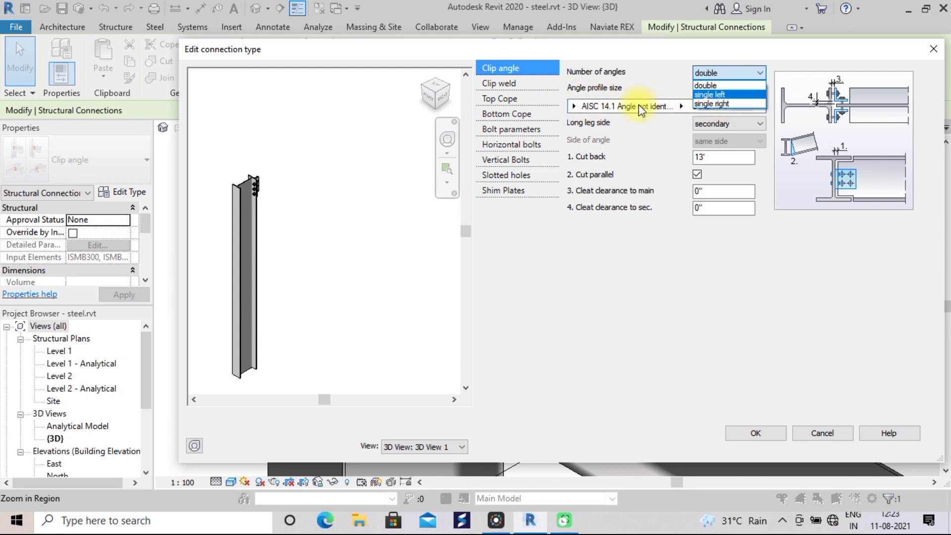
pyautogui.click(656, 125)
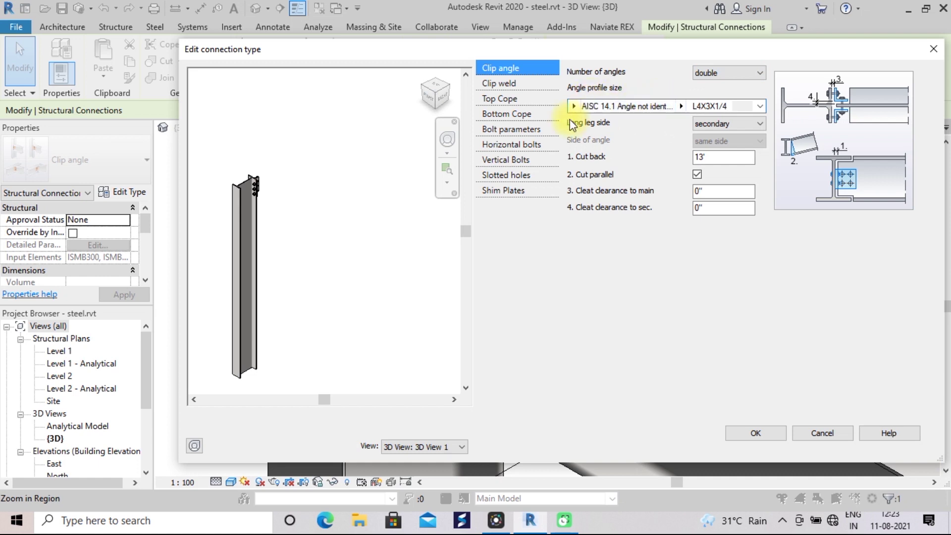
# - Choose Indian Rolled Steel Equal Angles (IS:808) as the clip angle profile family
pyautogui.click(575, 106)
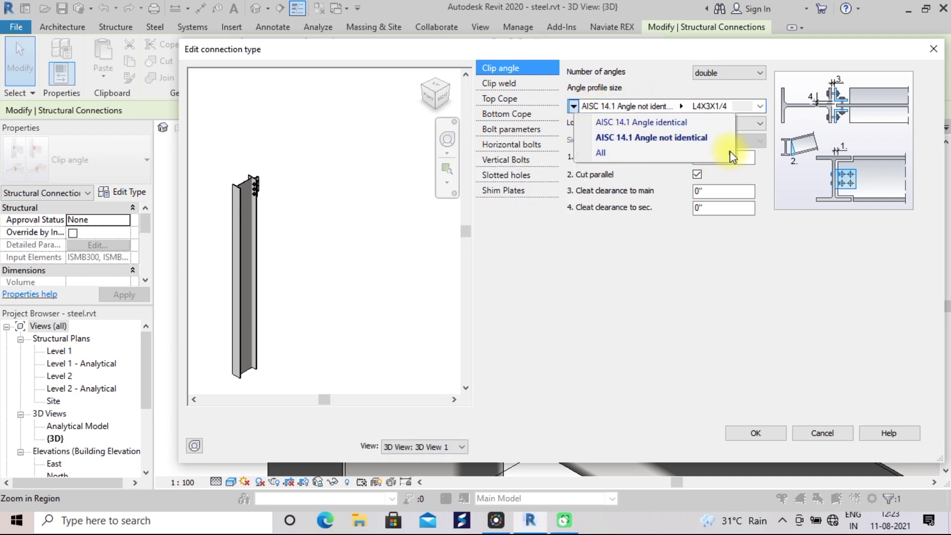
pyautogui.click(688, 155)
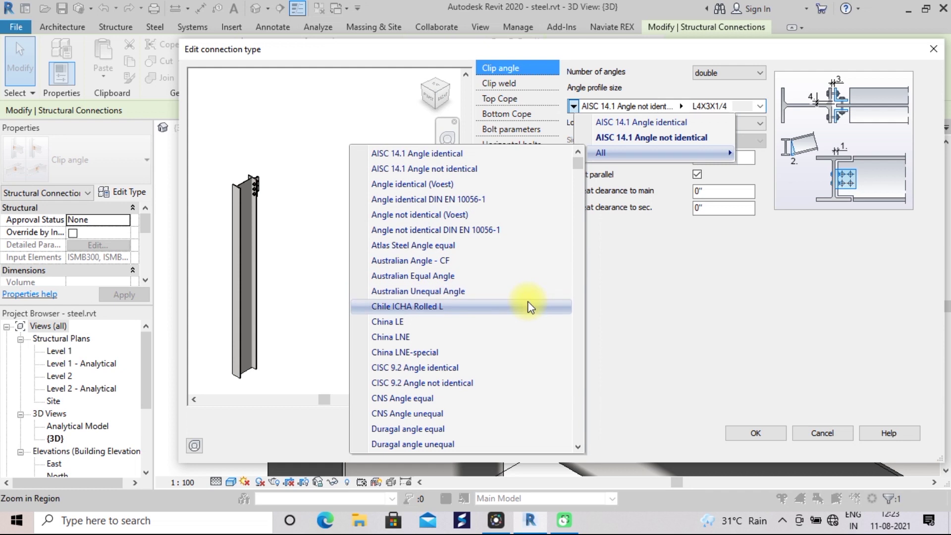
pyautogui.scroll(-1, 530, 301)
pyautogui.scroll(-1, 531, 301)
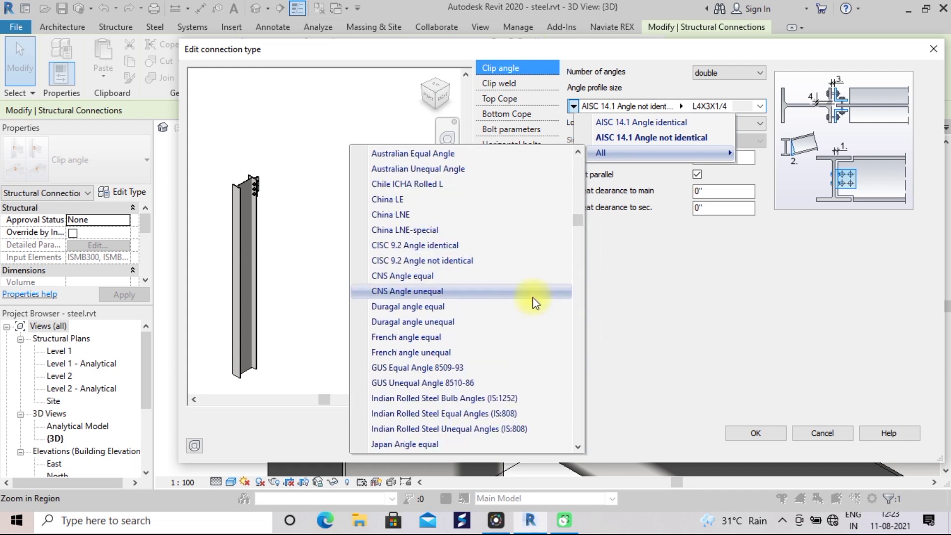
pyautogui.scroll(-1, 531, 299)
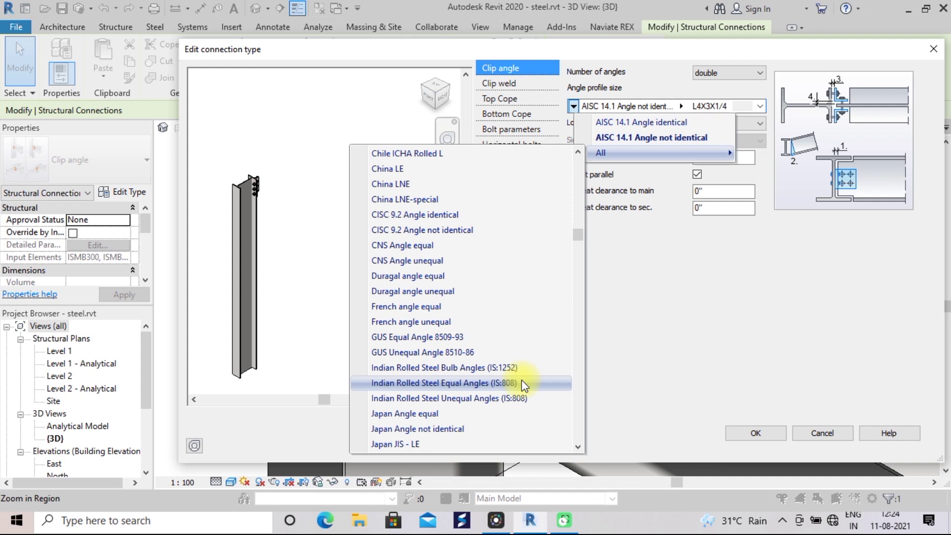
pyautogui.click(524, 384)
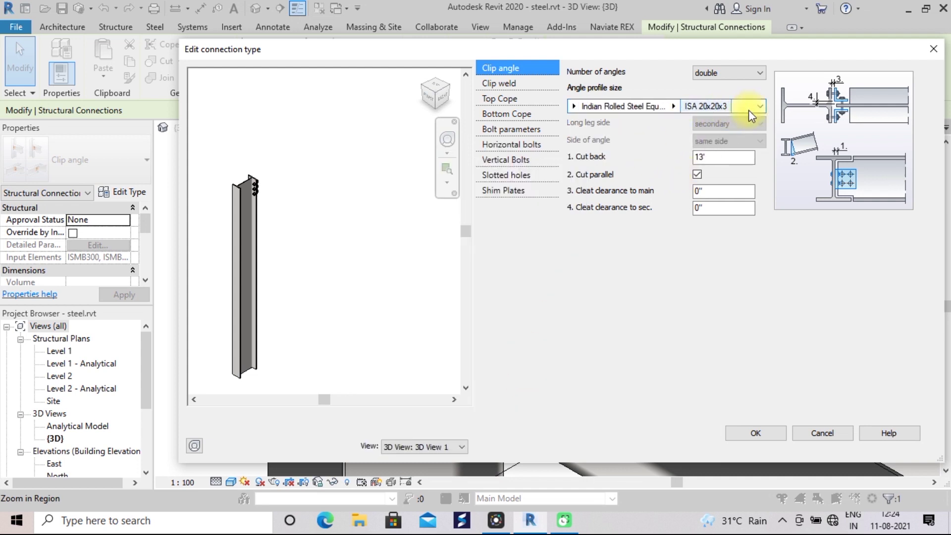
pyautogui.click(674, 107)
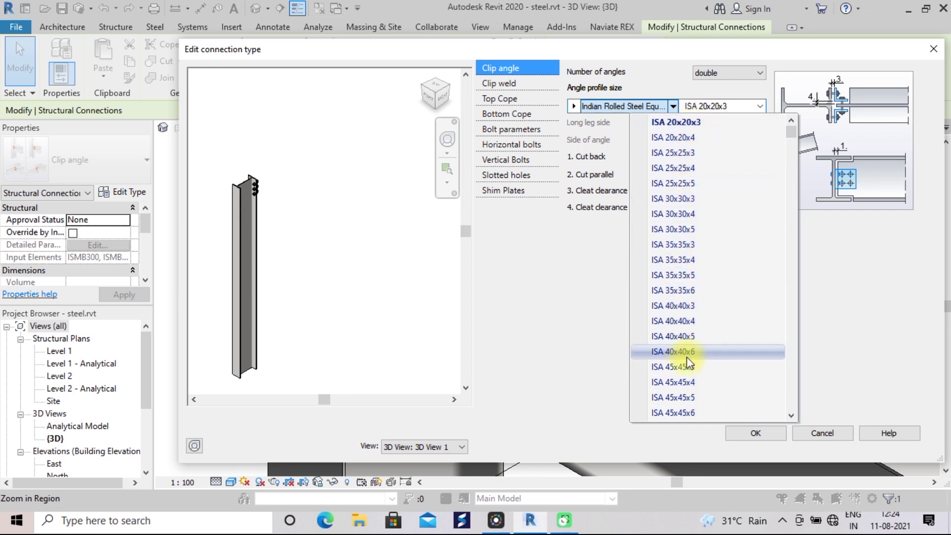
pyautogui.click(583, 343)
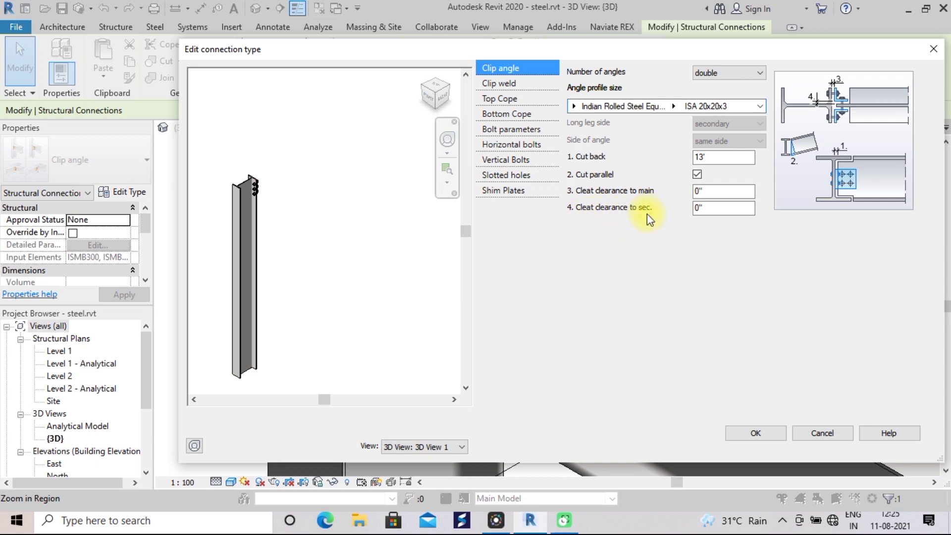
pyautogui.click(741, 192)
# - Leave the clip weld's Welded-at option at none so the clip angles stay unwelded
pyautogui.click(525, 84)
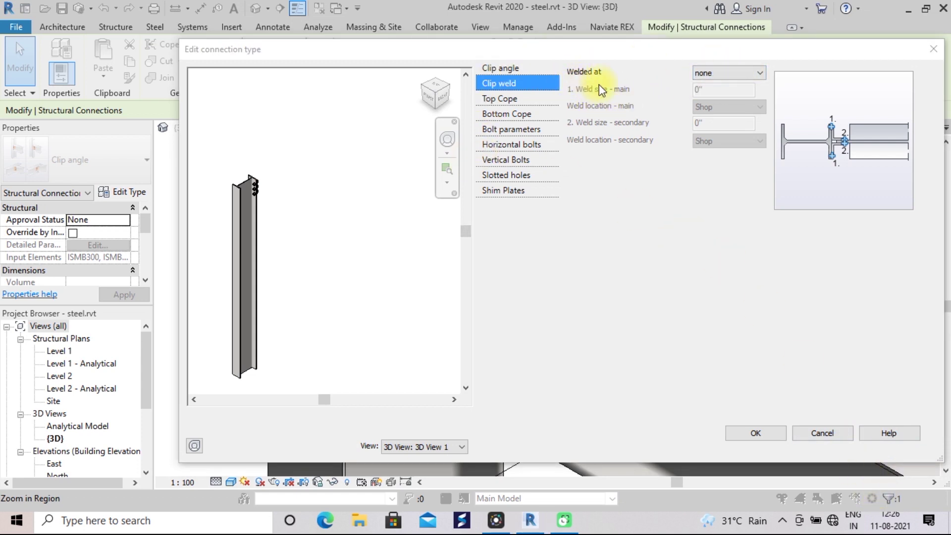
pyautogui.click(756, 73)
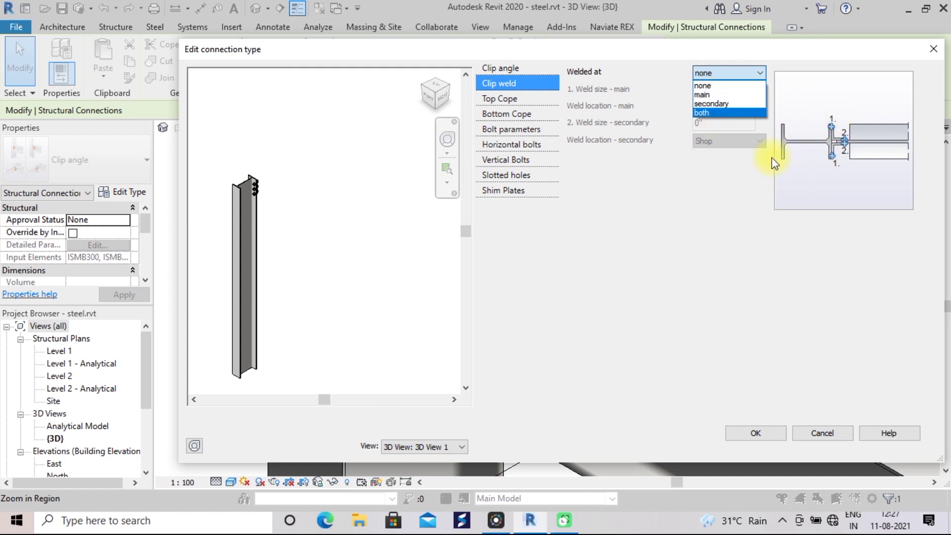
pyautogui.click(683, 216)
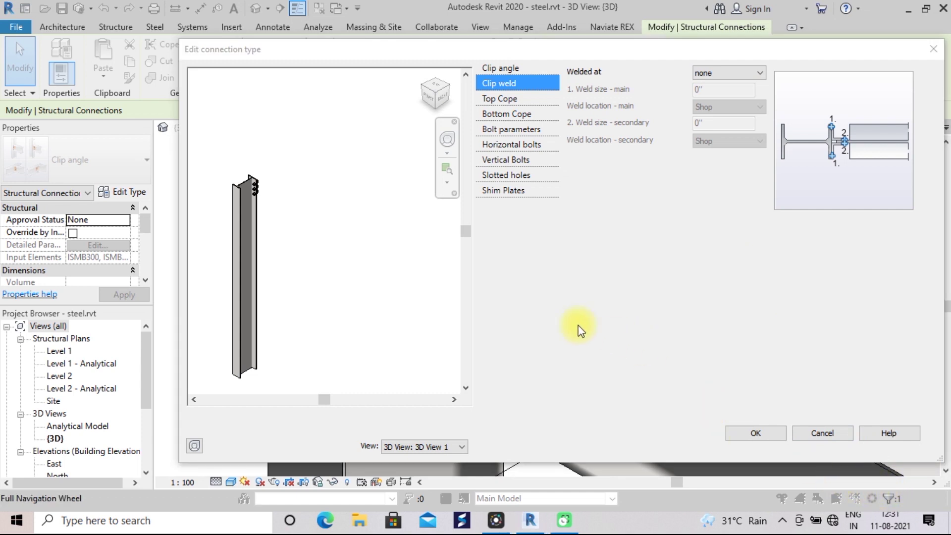
pyautogui.click(498, 98)
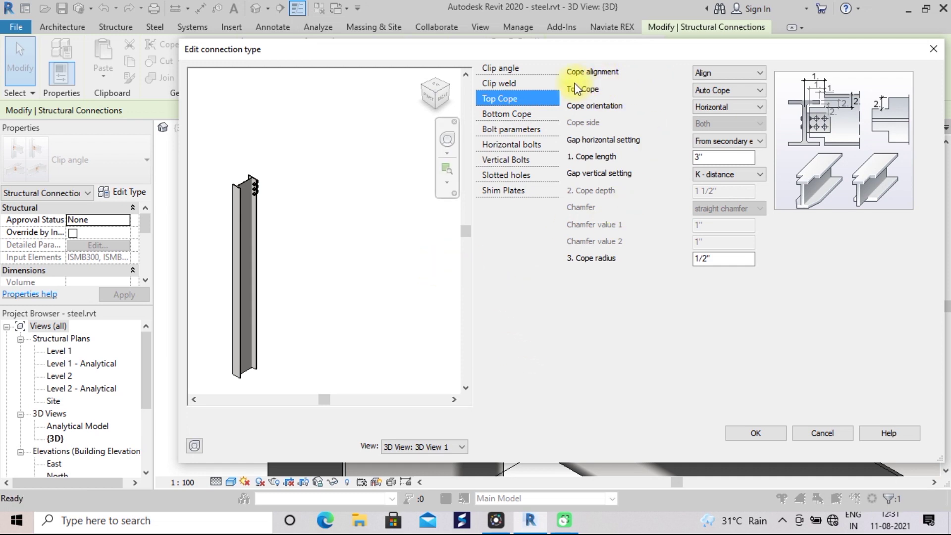
# - Keep the Top Cope alignment at Align, then move to Bottom Cope
pyautogui.click(756, 72)
pyautogui.click(754, 74)
pyautogui.click(504, 114)
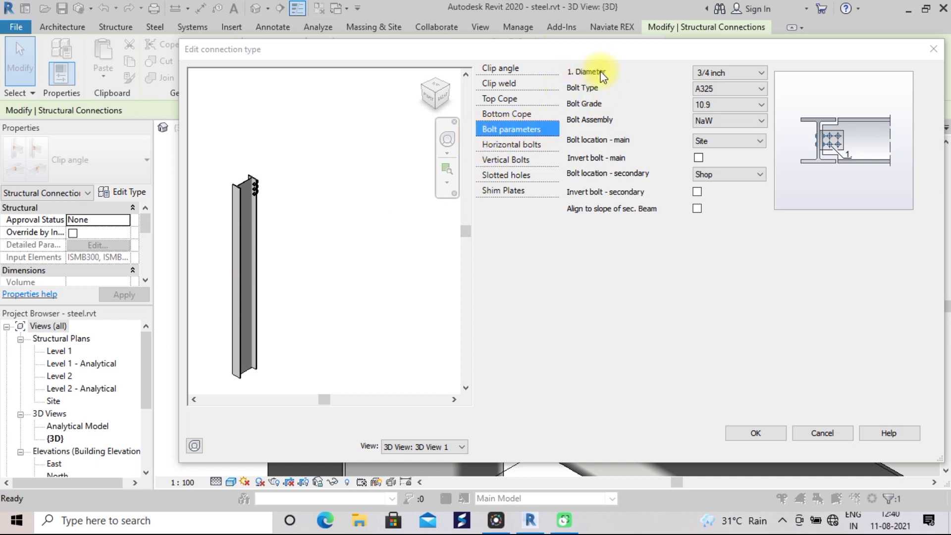
# - Keep the clip angle bolts at 3/4 inch diameter and A325 bolt type
pyautogui.click(761, 73)
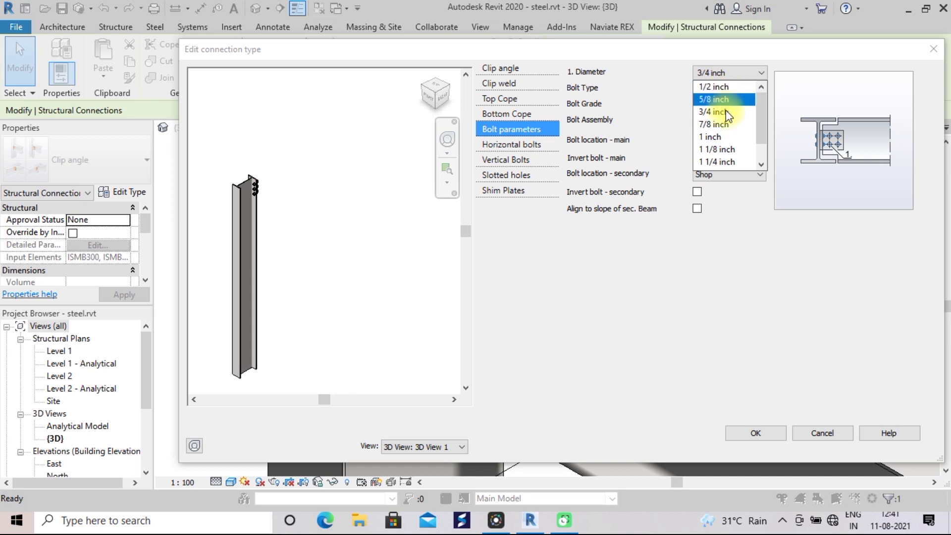
pyautogui.click(733, 253)
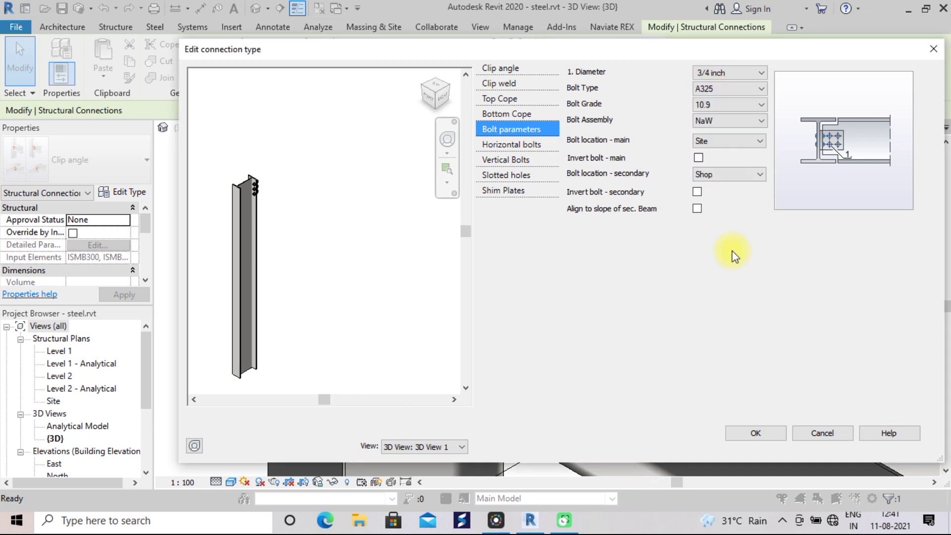
pyautogui.click(760, 88)
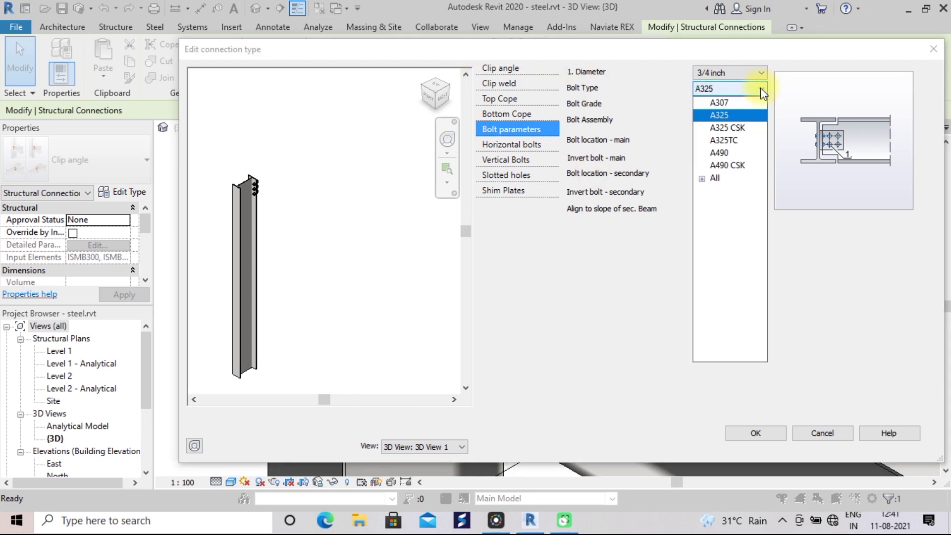
pyautogui.click(700, 176)
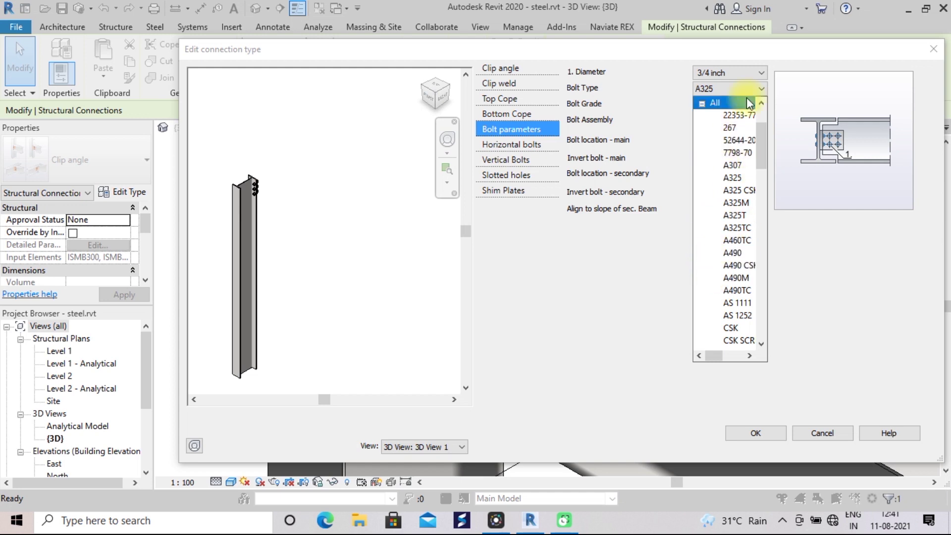
pyautogui.click(702, 105)
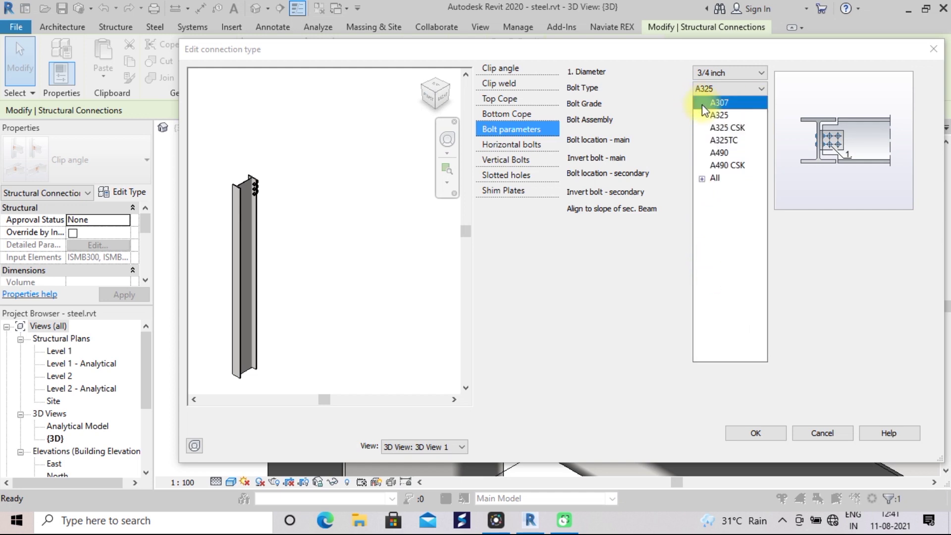
pyautogui.click(636, 114)
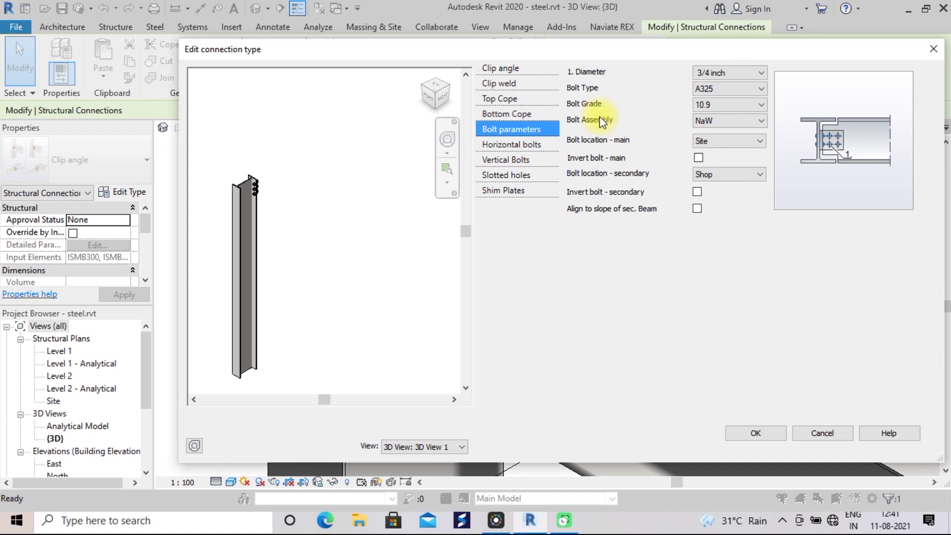
# - Keep bolt grade 10.9, NaW assembly and Site location for the main bolts
pyautogui.click(762, 105)
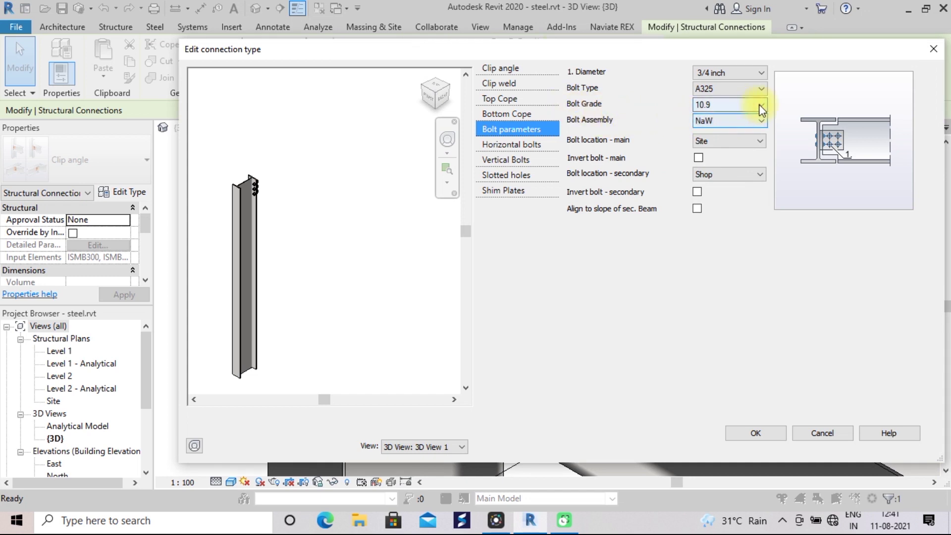
pyautogui.click(631, 110)
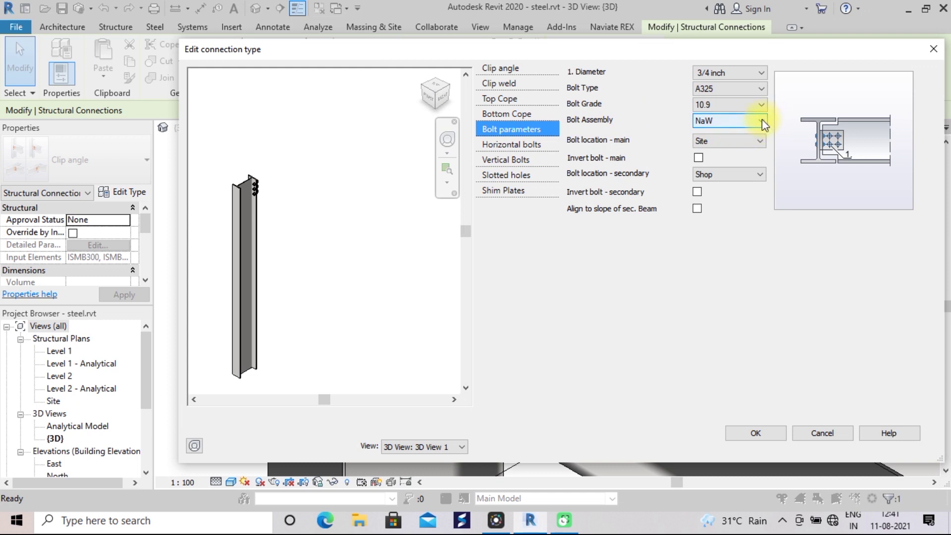
pyautogui.click(761, 120)
pyautogui.click(650, 110)
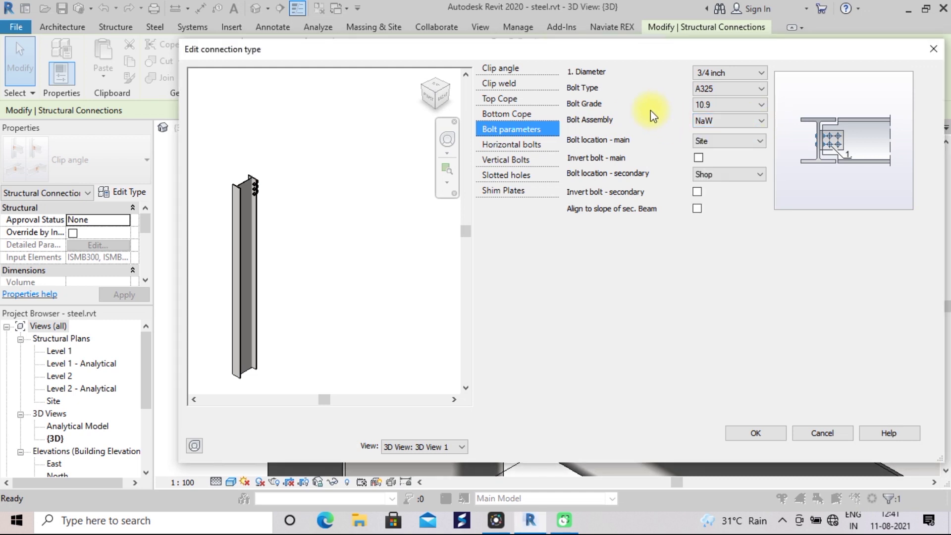
pyautogui.click(761, 140)
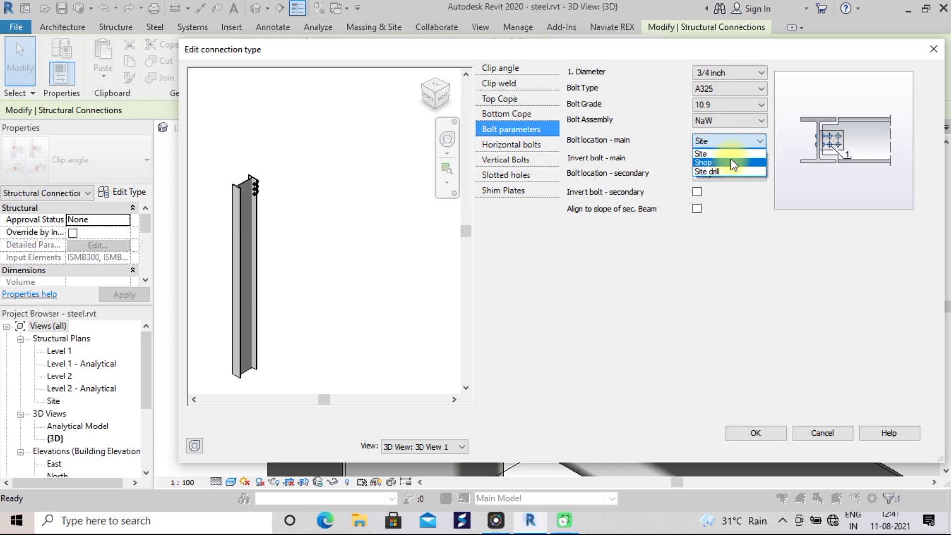
pyautogui.click(667, 141)
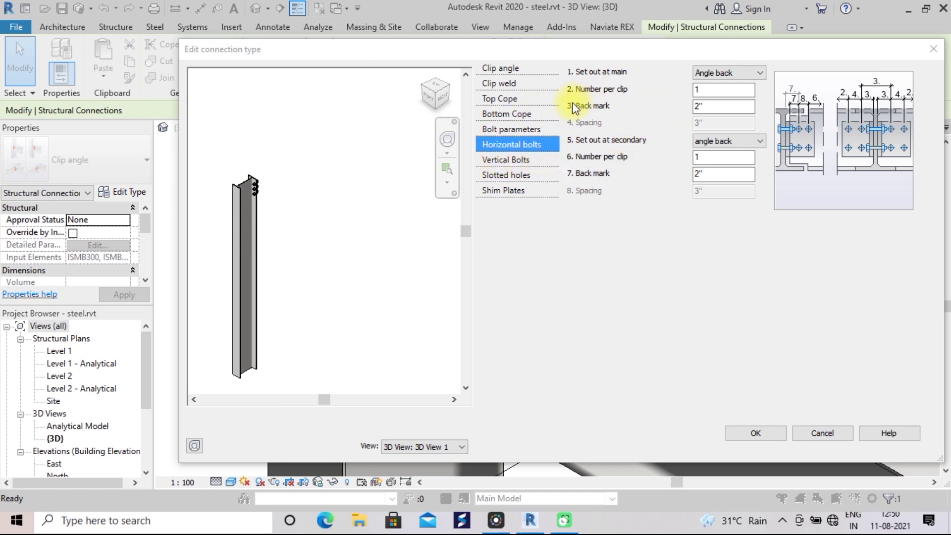
# - Confirm the 2" back mark, three vertical bolt lines, no slotted holes or shims
pyautogui.click(725, 106)
pyautogui.click(513, 159)
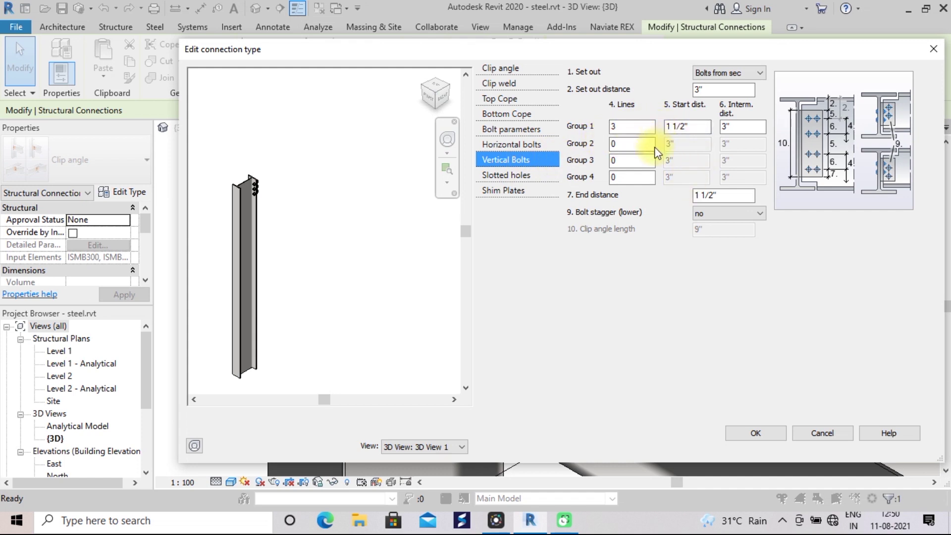
pyautogui.click(645, 161)
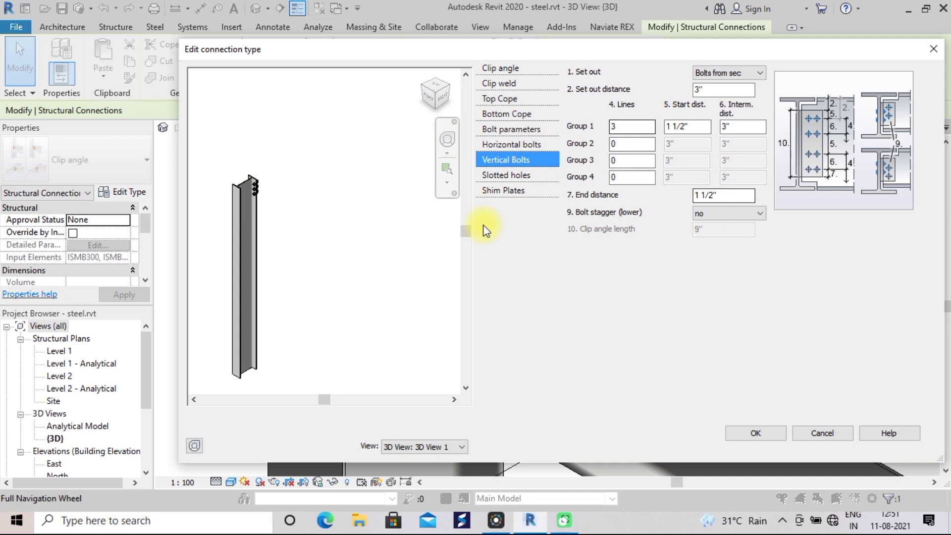
pyautogui.click(504, 177)
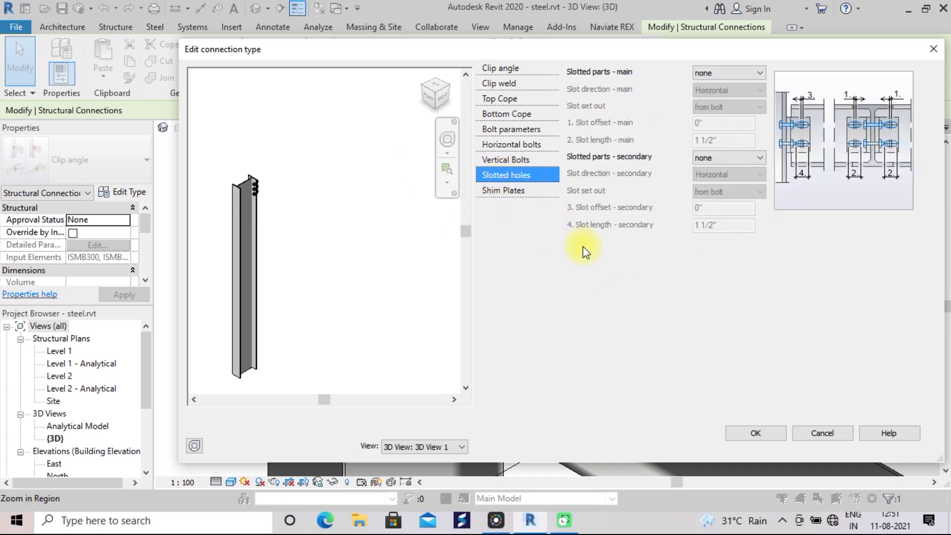
pyautogui.click(495, 190)
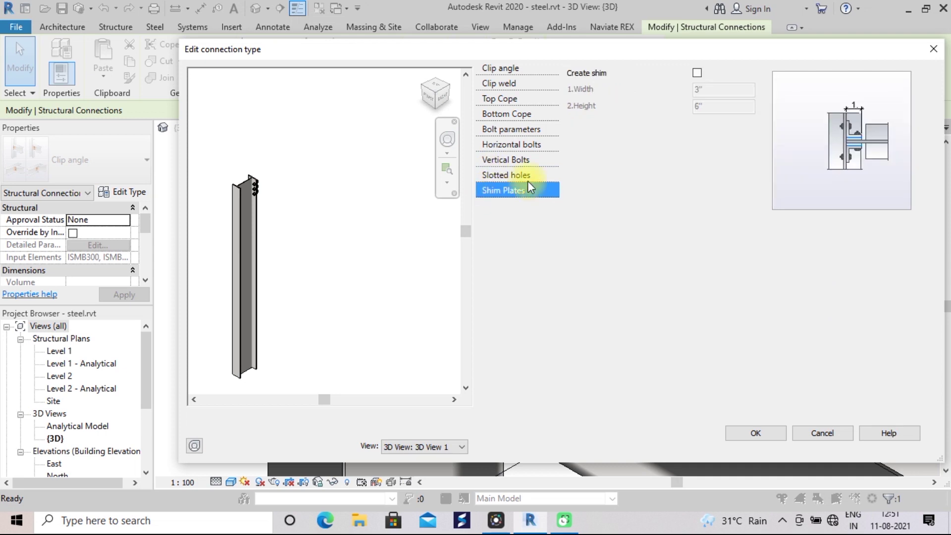
pyautogui.click(756, 432)
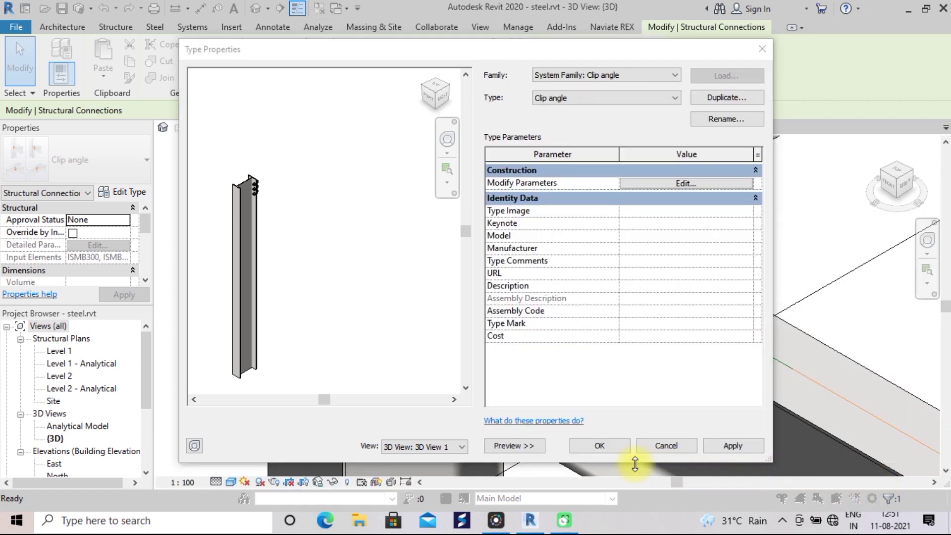
# - Apply the edited Clip angle type and pan the 3D view to the next junction
pyautogui.click(611, 445)
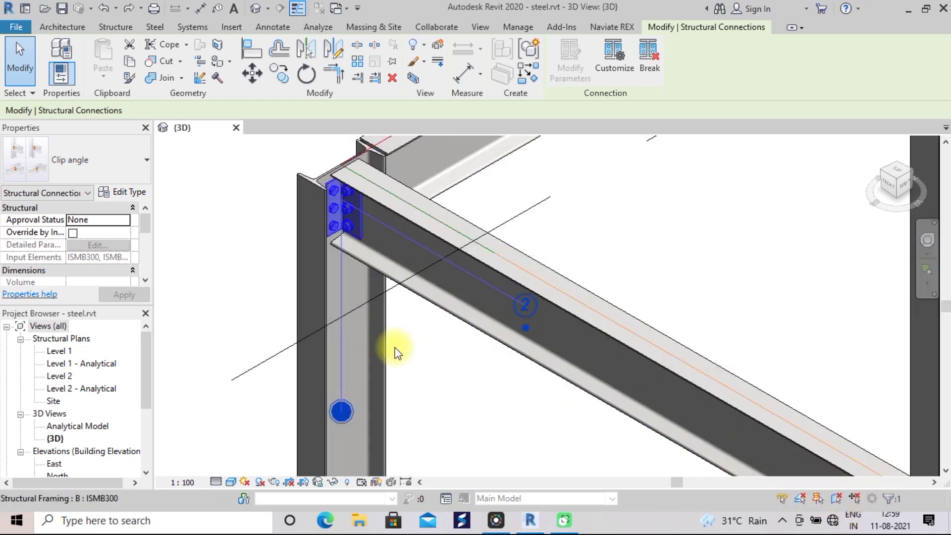
pyautogui.scroll(2, 356, 254)
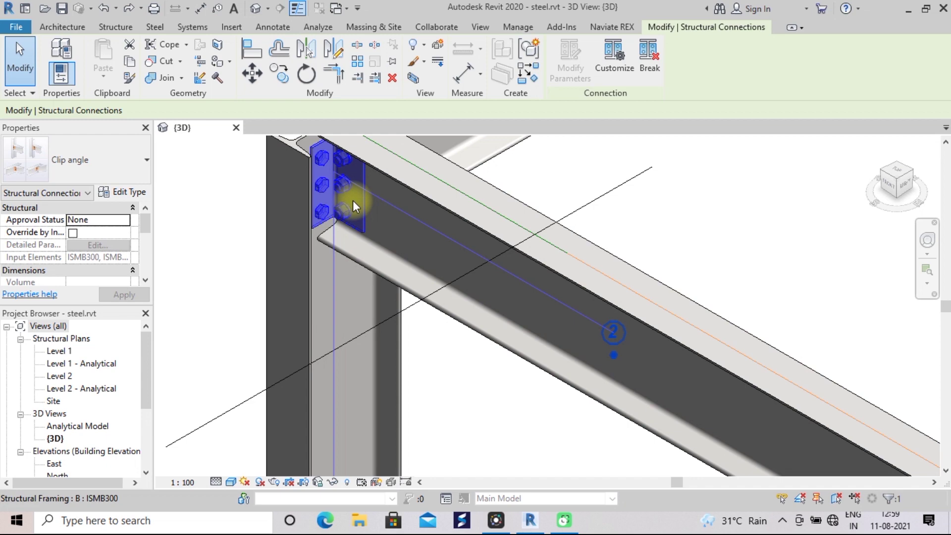
pyautogui.scroll(-1, 508, 360)
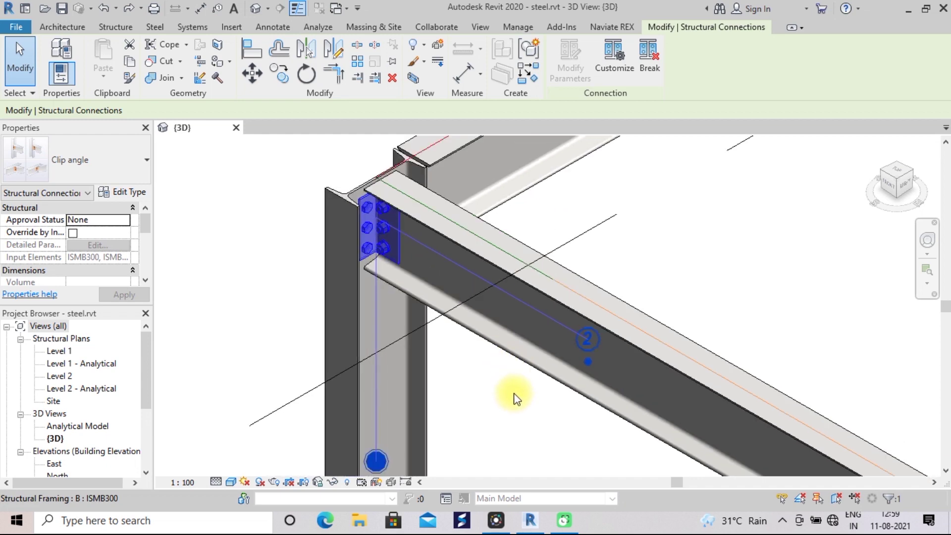
pyautogui.scroll(-1, 531, 410)
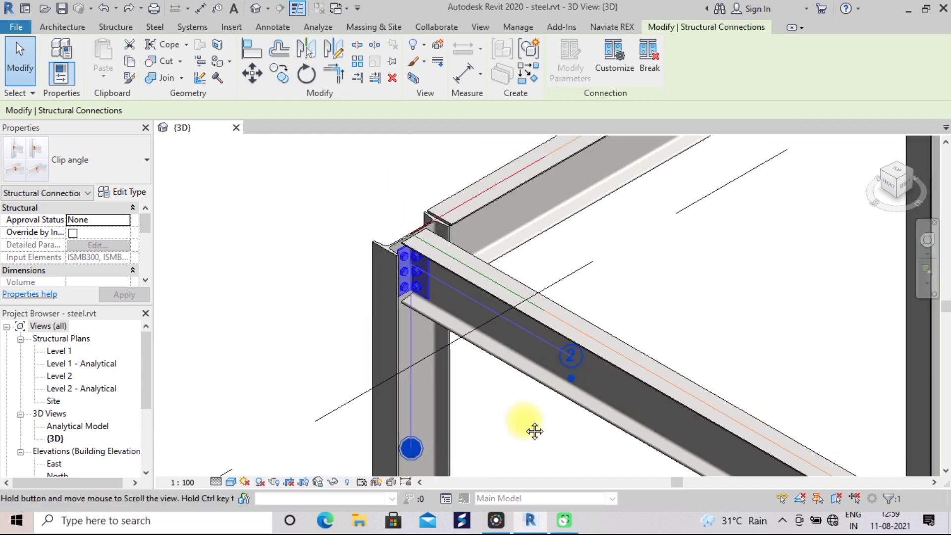
pyautogui.moveTo(531, 431); pyautogui.dragTo(440, 354, button='middle')
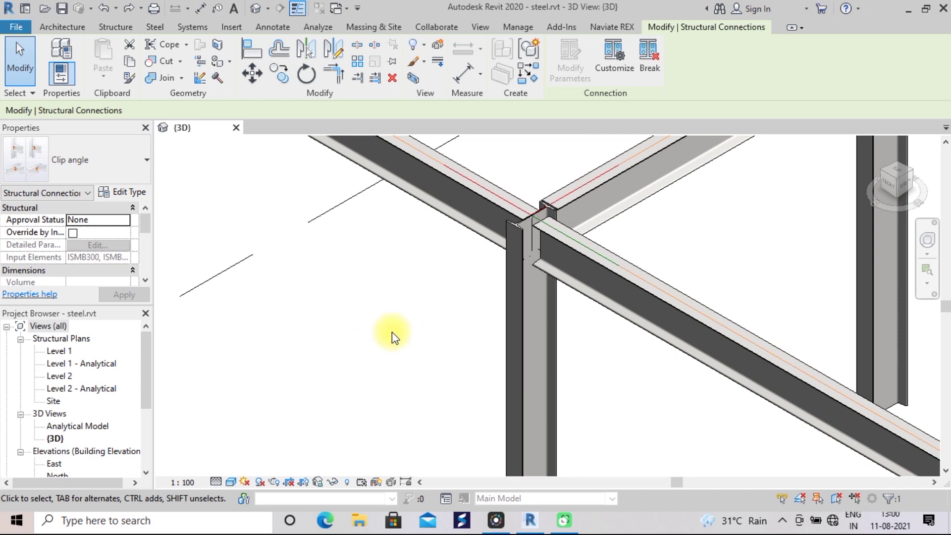
pyautogui.scroll(-3, 313, 229)
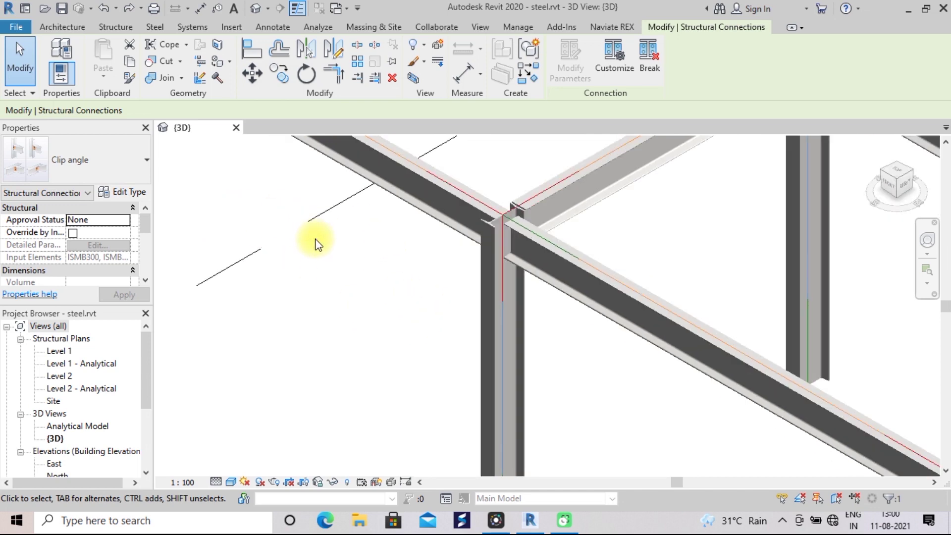
pyautogui.scroll(3, 308, 278)
pyautogui.scroll(-3, 307, 278)
pyautogui.scroll(3, 333, 291)
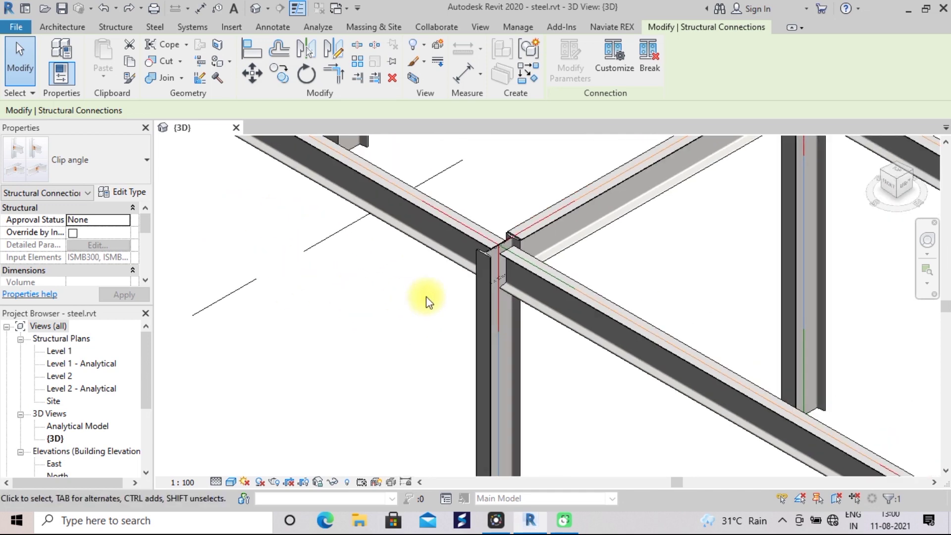
# - Create a structural connection between the column and beam at the next junction
pyautogui.click(152, 30)
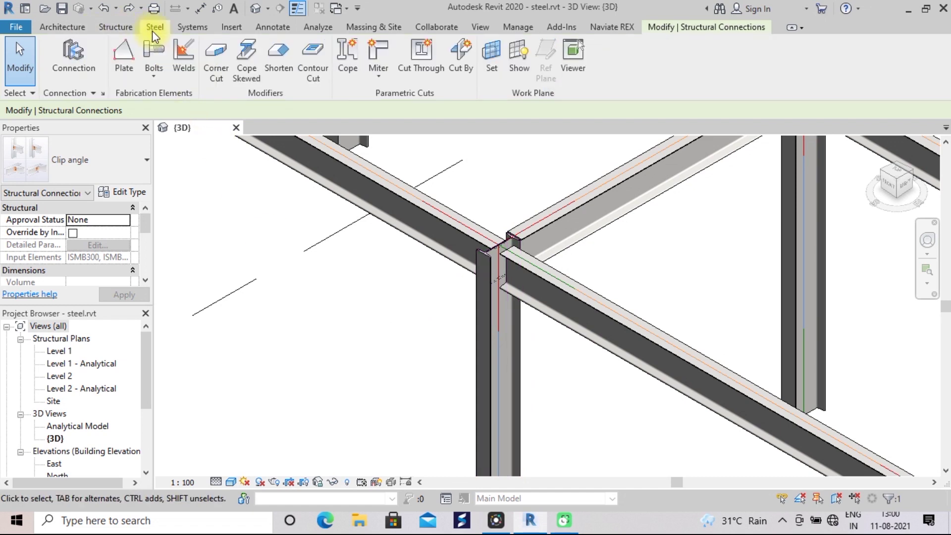
pyautogui.click(83, 55)
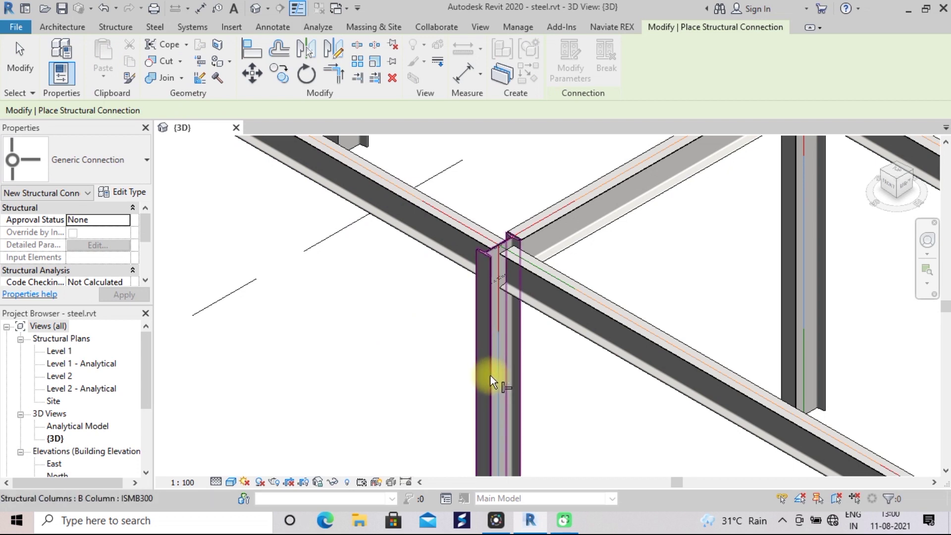
pyautogui.click(490, 376)
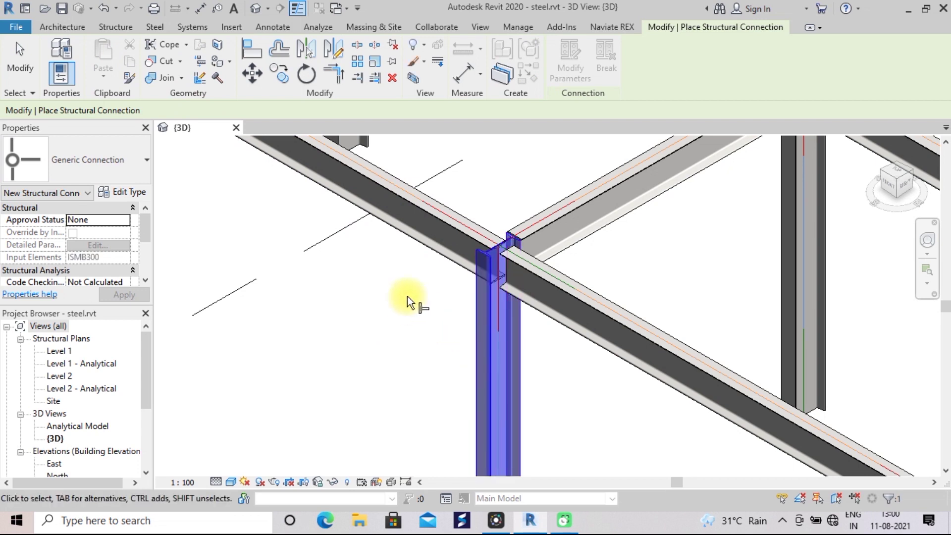
pyautogui.click(420, 252)
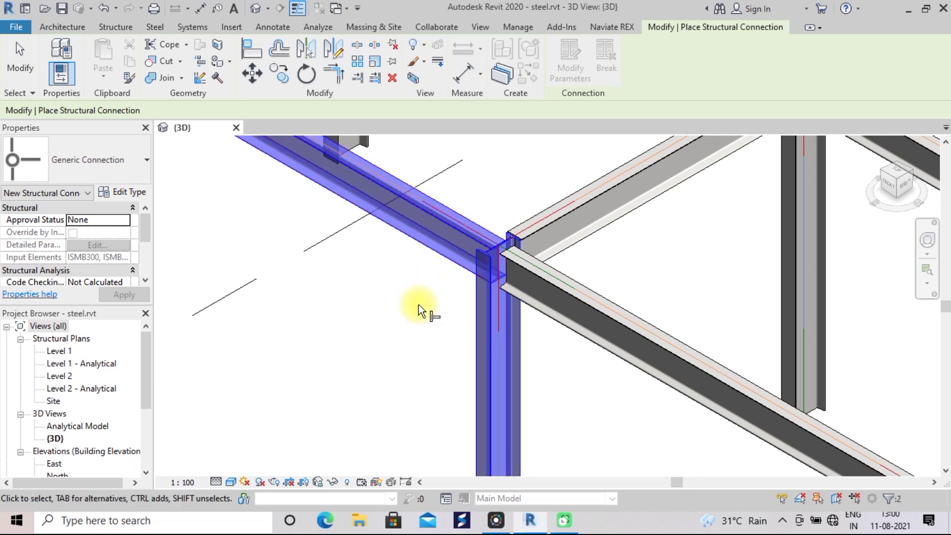
pyautogui.press('Return')
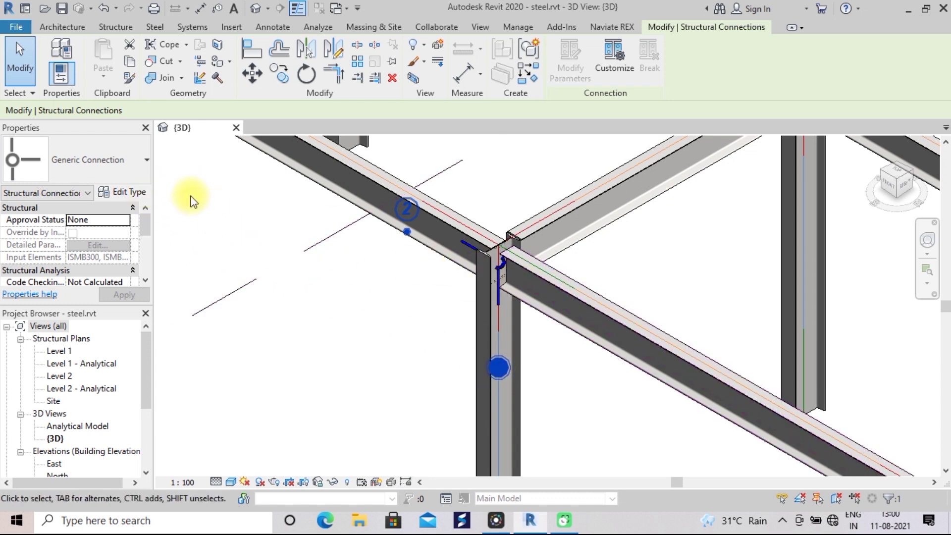
# - Change the new connection's type to Clip angle
pyautogui.click(147, 164)
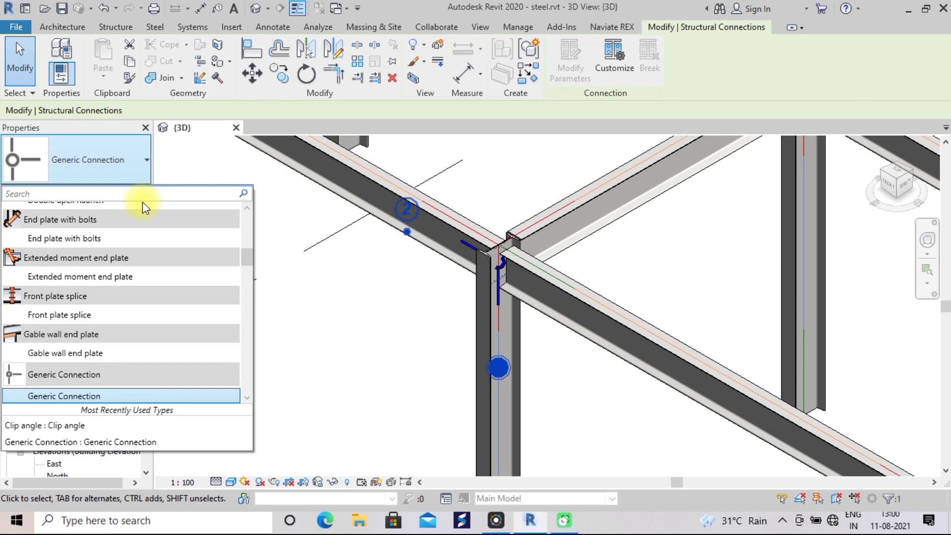
pyautogui.scroll(1, 142, 238)
pyautogui.scroll(1, 142, 239)
pyautogui.scroll(1, 144, 242)
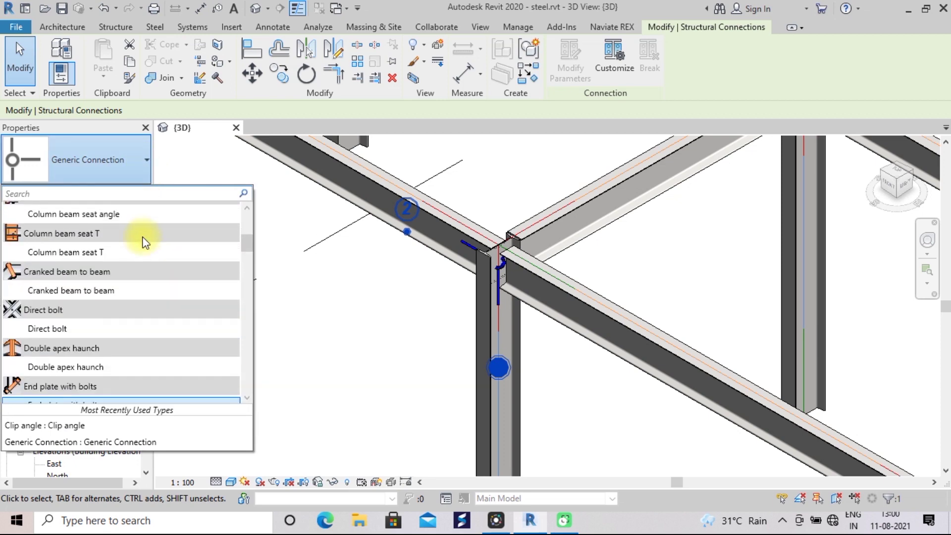
pyautogui.scroll(1, 141, 240)
pyautogui.scroll(1, 139, 241)
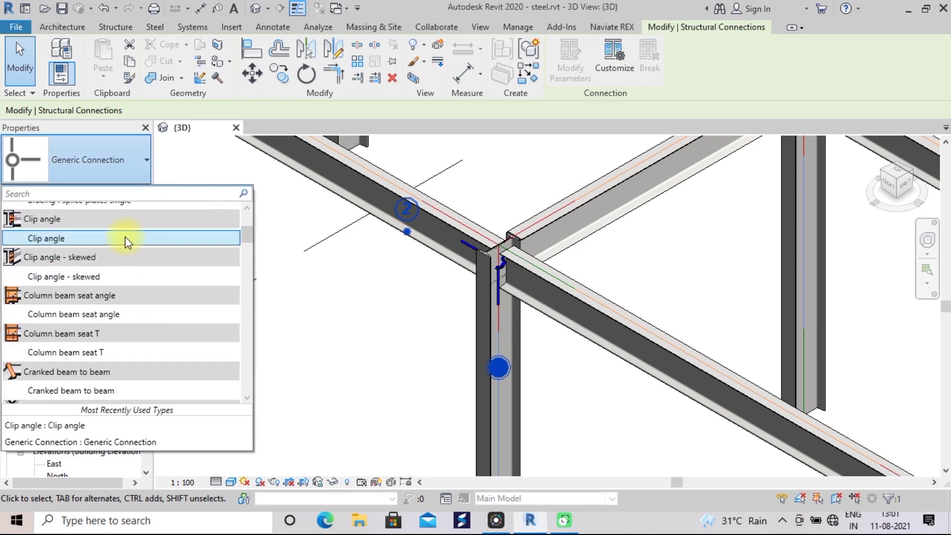
pyautogui.click(125, 239)
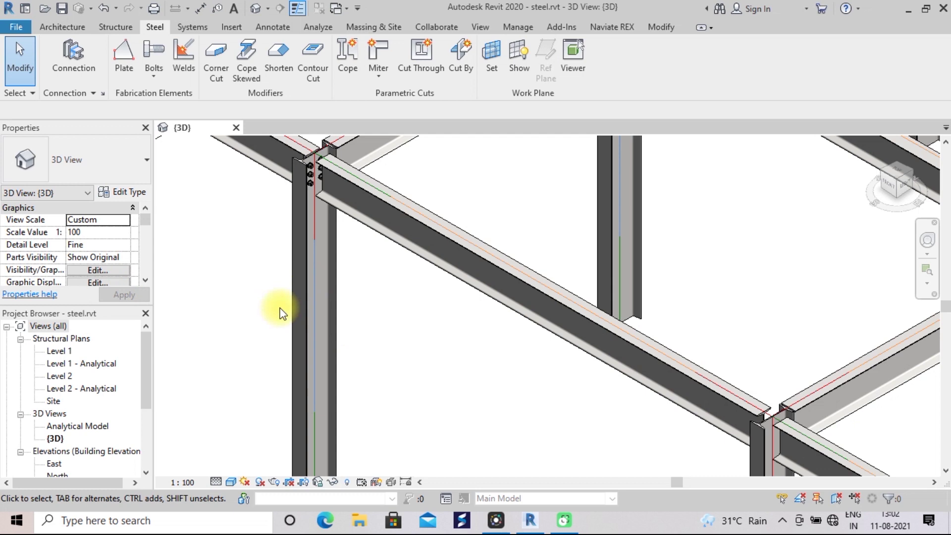
# - Place a connection joining the ISMB300 column and its framing beam
pyautogui.click(77, 59)
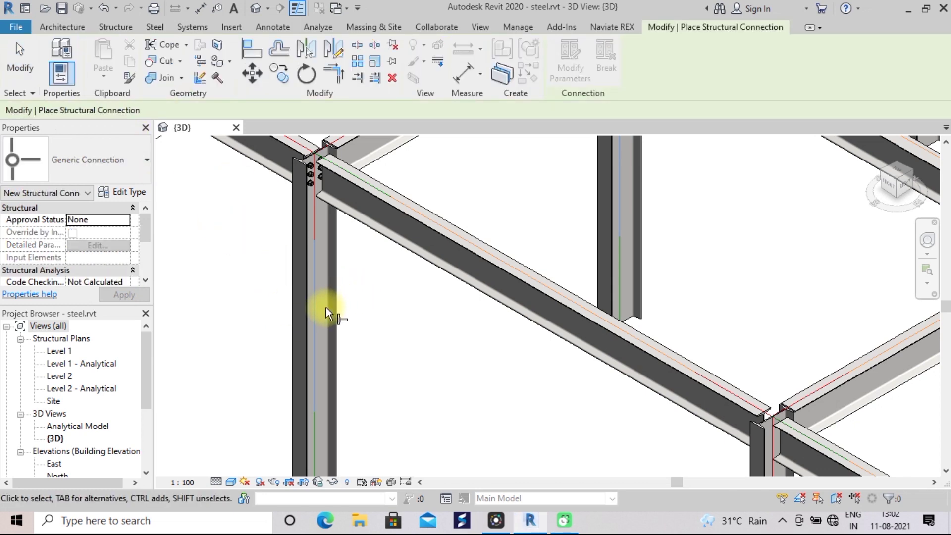
pyautogui.click(310, 306)
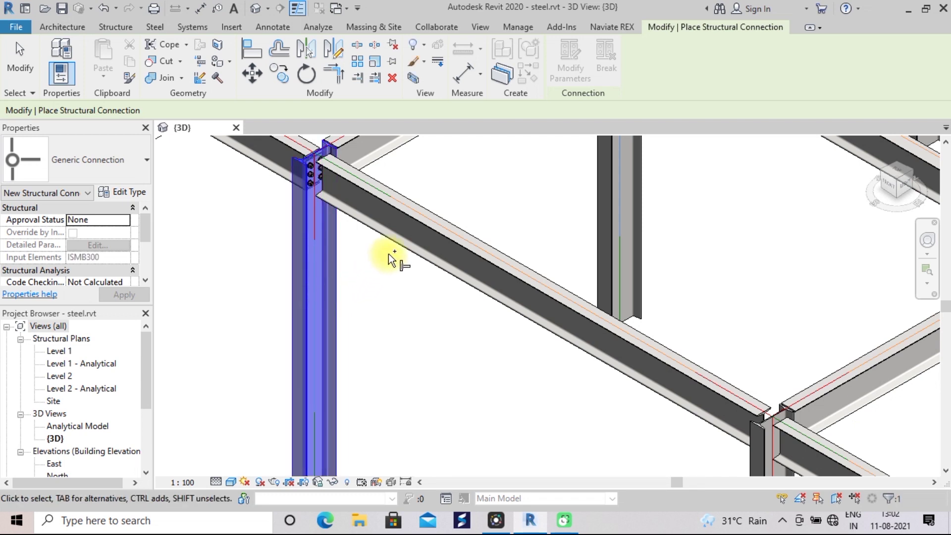
pyautogui.click(402, 248)
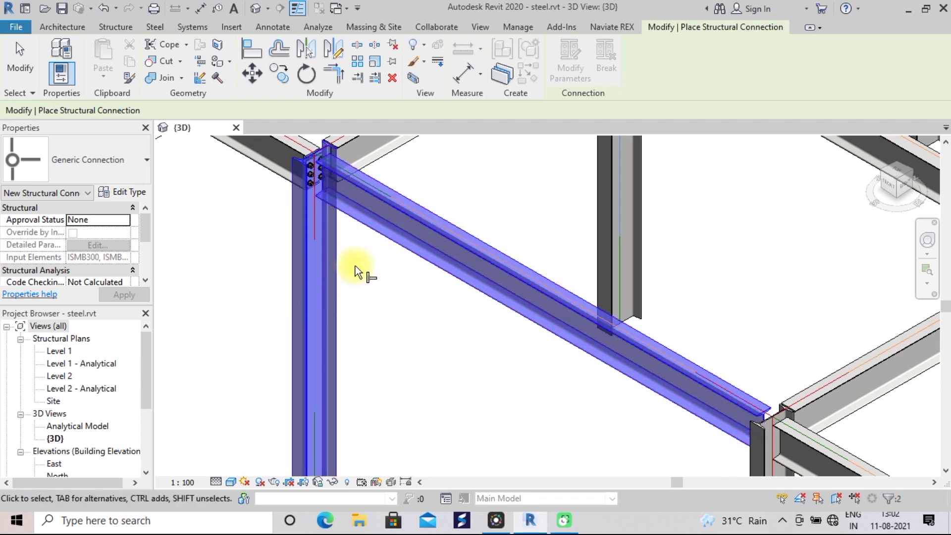
pyautogui.press('Return')
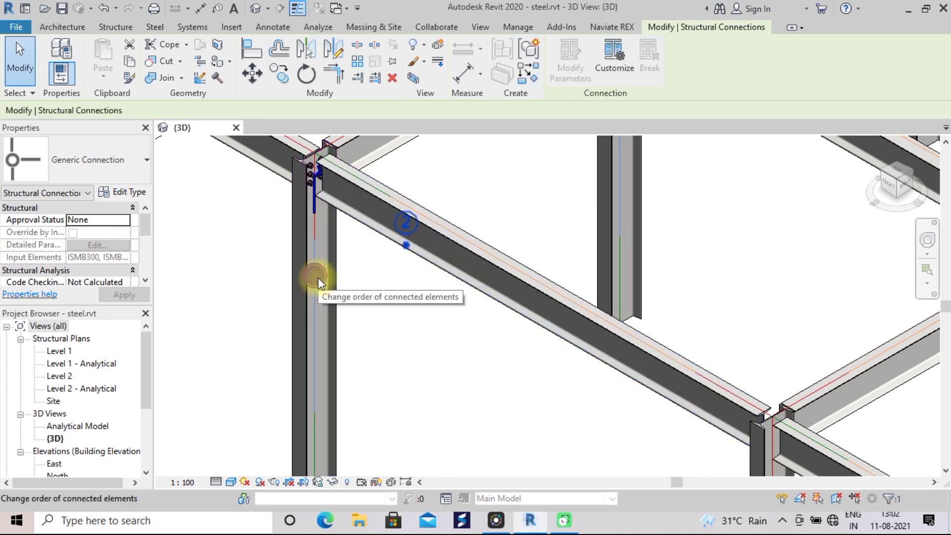
pyautogui.click(318, 277)
# - Pick Clip angle as the connection type, then deselect the connection
pyautogui.click(148, 161)
pyautogui.scroll(1, 147, 257)
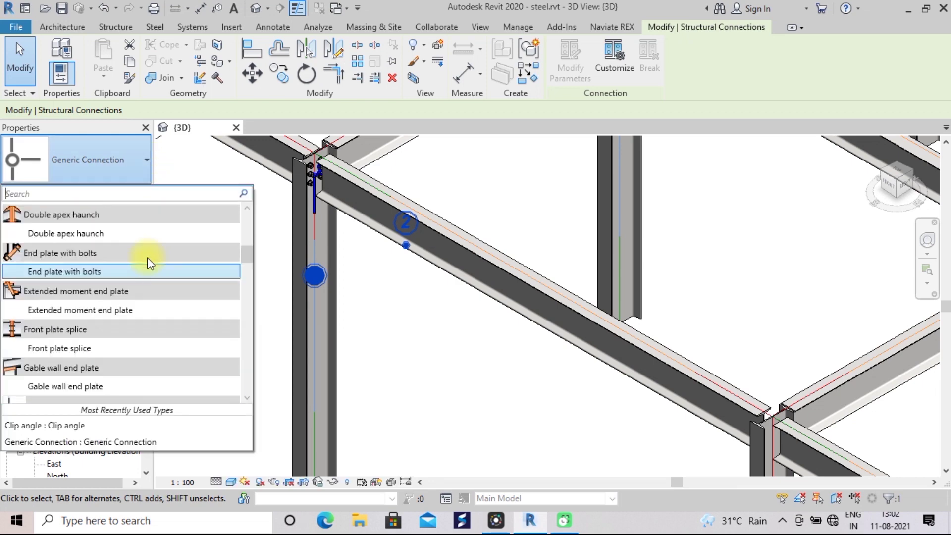
pyautogui.scroll(1, 147, 257)
pyautogui.scroll(2, 147, 257)
pyautogui.scroll(1, 147, 257)
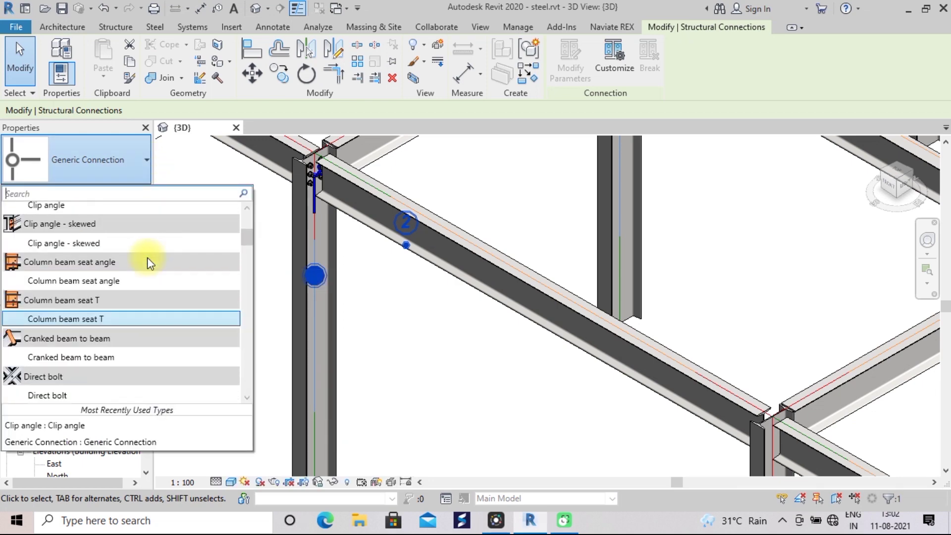
pyautogui.scroll(1, 147, 257)
pyautogui.click(128, 238)
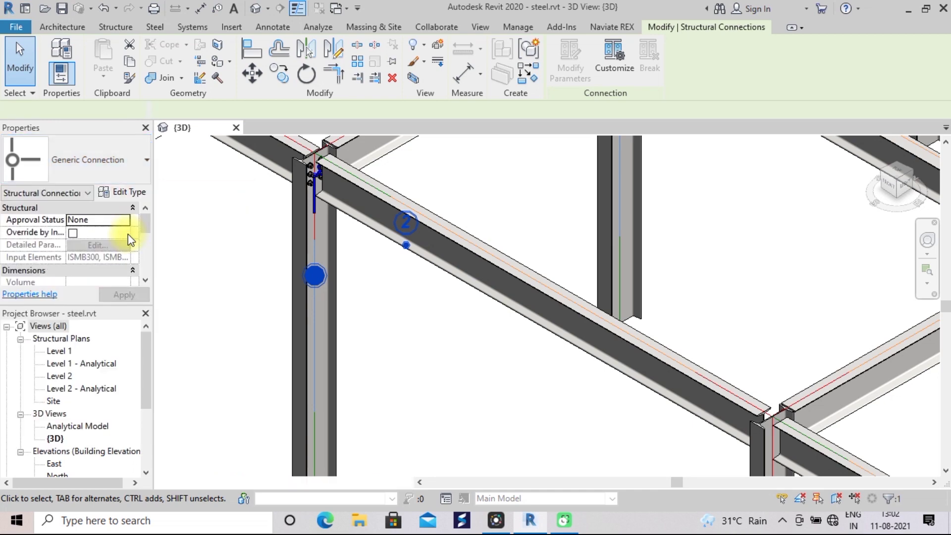
pyautogui.click(416, 319)
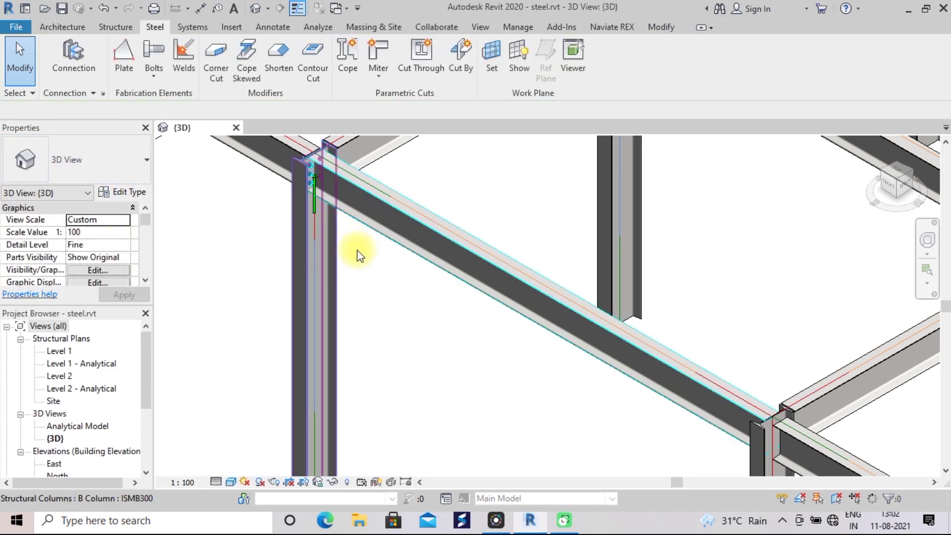
pyautogui.scroll(-1, 395, 308)
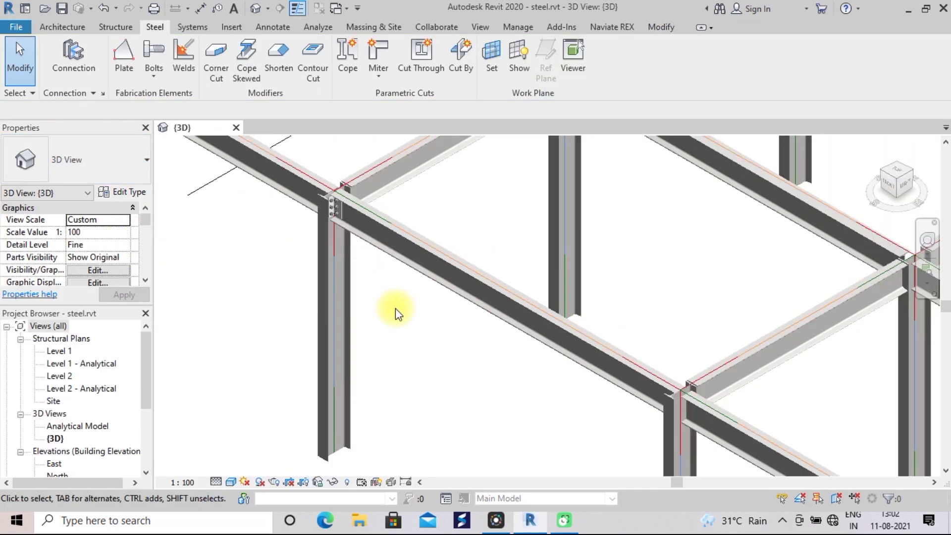
# - Orbit, pan and zoom the 3D view onto the second bolted beam-column joint
pyautogui.keyDown('shift'); pyautogui.moveTo(396, 309); pyautogui.dragTo(879, 477, button='middle'); pyautogui.keyUp('shift')
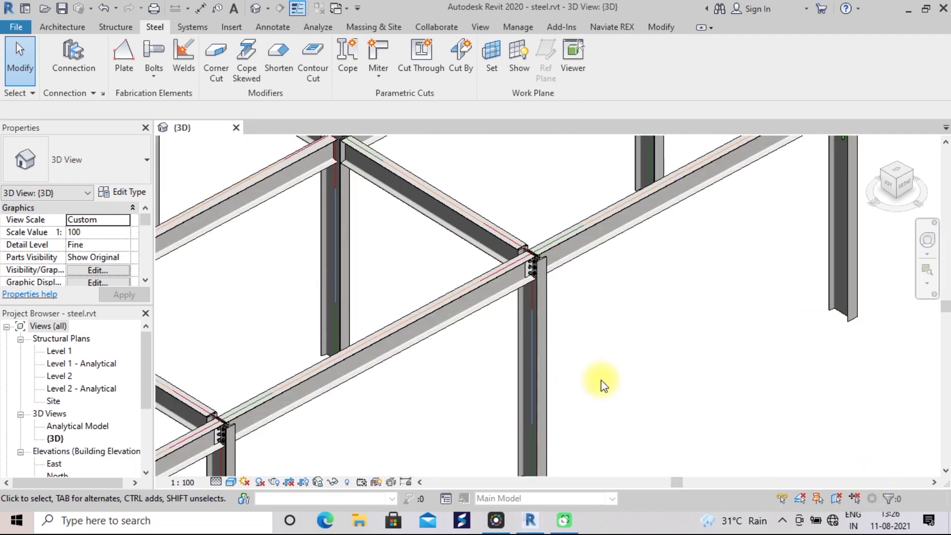
pyautogui.scroll(-3, 602, 380)
pyautogui.scroll(2, 601, 380)
pyautogui.scroll(2, 601, 379)
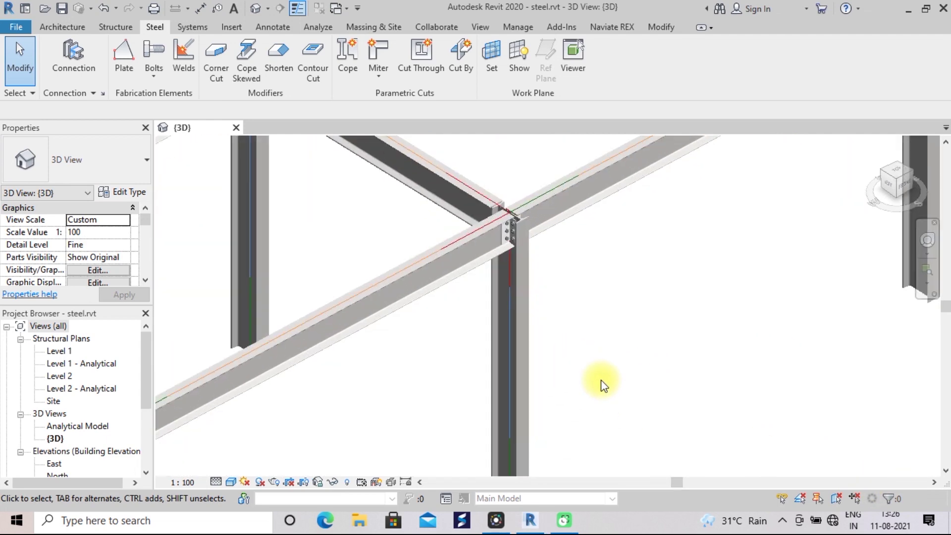
pyautogui.scroll(3, 570, 376)
pyautogui.scroll(-2, 597, 312)
pyautogui.moveTo(594, 319)
pyautogui.mouseDown(button='middle')
pyautogui.moveTo(721, 255)
pyautogui.moveTo(700, 310)
pyautogui.moveTo(691, 307)
pyautogui.moveTo(630, 376)
pyautogui.moveTo(671, 344)
pyautogui.moveTo(622, 346)
pyautogui.moveTo(692, 299)
pyautogui.moveTo(650, 299)
pyautogui.mouseUp(button='middle')
pyautogui.scroll(2, 719, 253)
pyautogui.scroll(2, 711, 272)
pyautogui.scroll(-3, 692, 307)
pyautogui.scroll(2, 622, 346)
pyautogui.scroll(2, 616, 350)
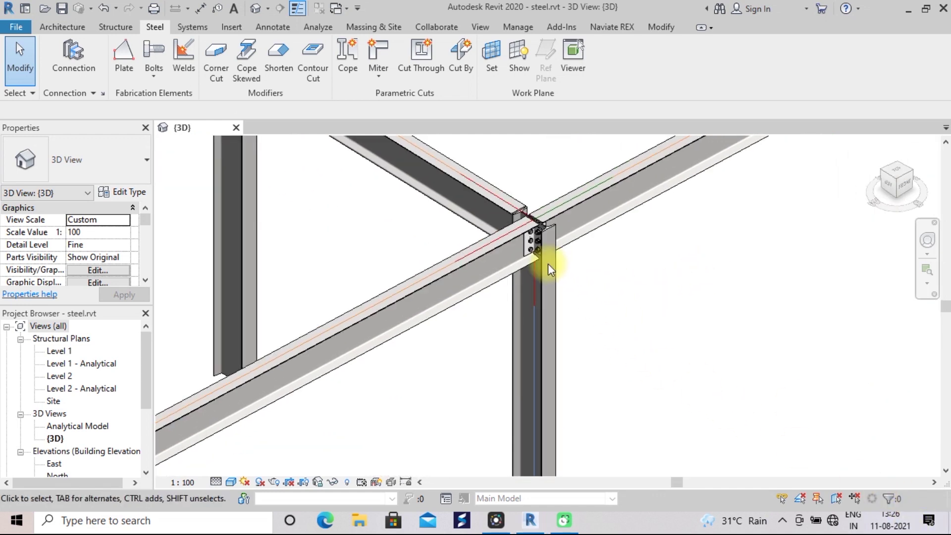
pyautogui.click(217, 481)
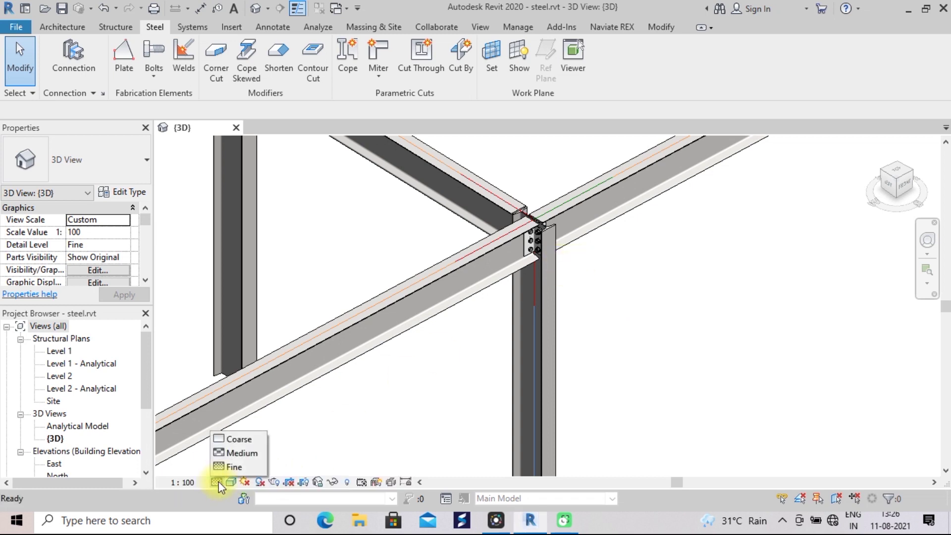
# - Keep the view at Fine detail, answer the save reminder, and zoom out
pyautogui.click(245, 467)
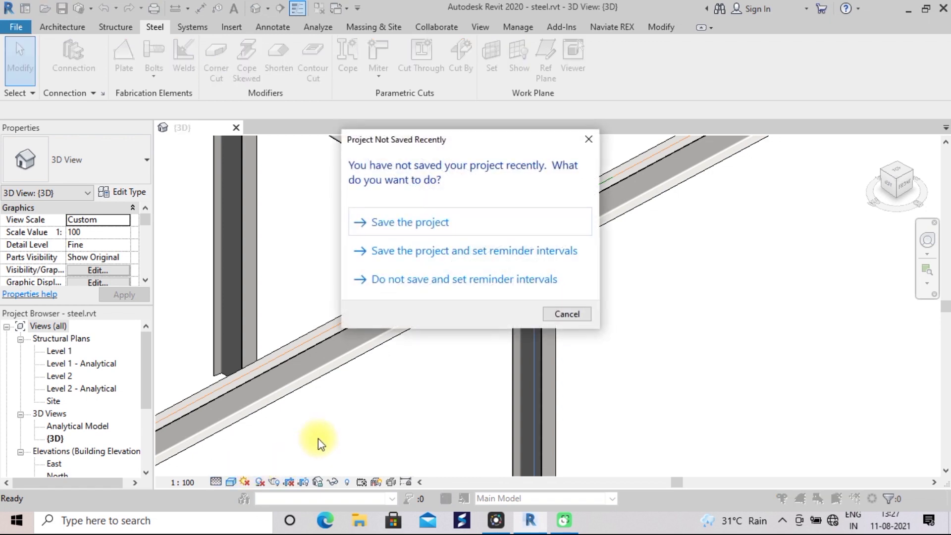
pyautogui.click(407, 231)
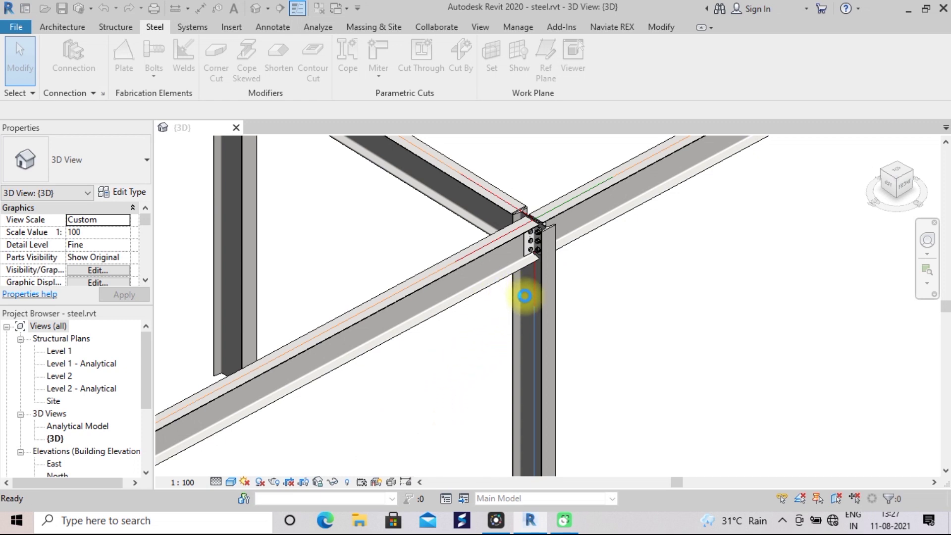
pyautogui.click(215, 481)
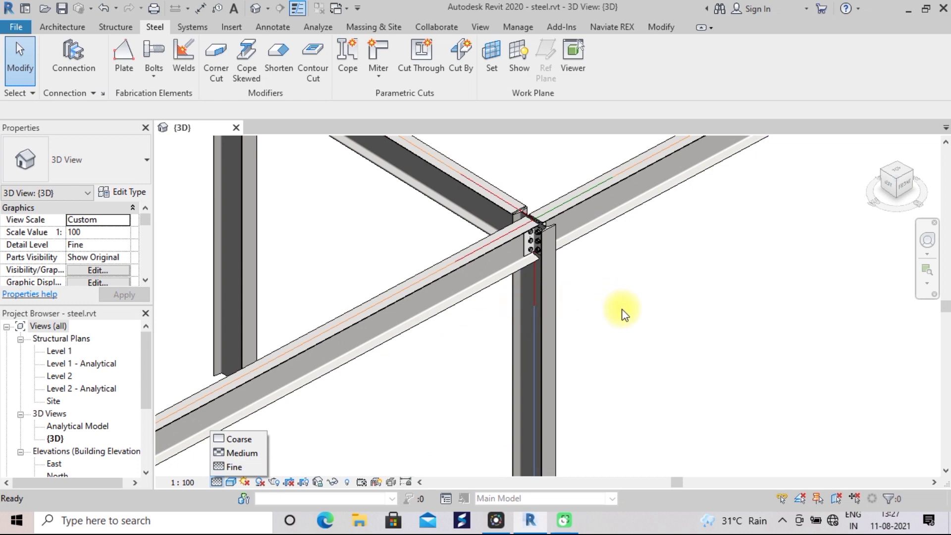
pyautogui.scroll(-3, 799, 402)
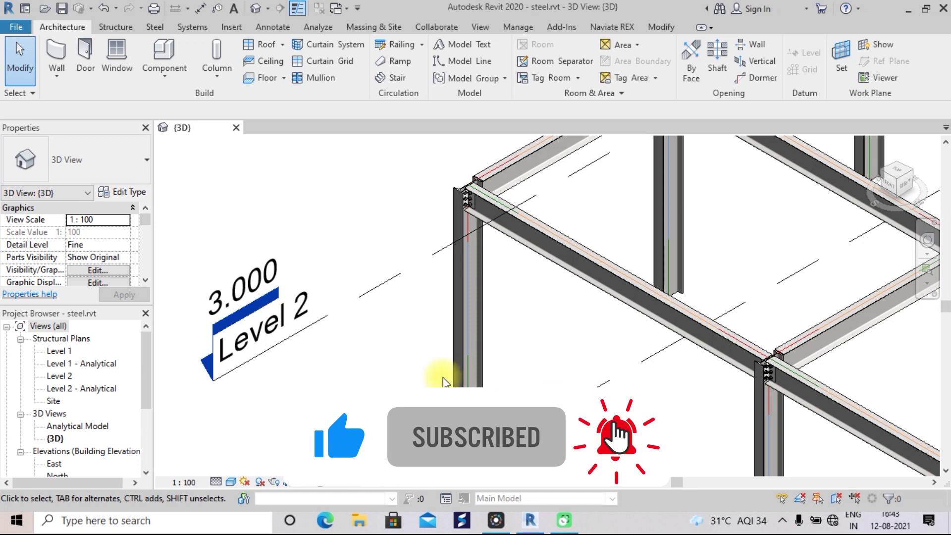
# - Open the Level 1 structural plan and frame its grid in view
pyautogui.doubleClick(64, 352)
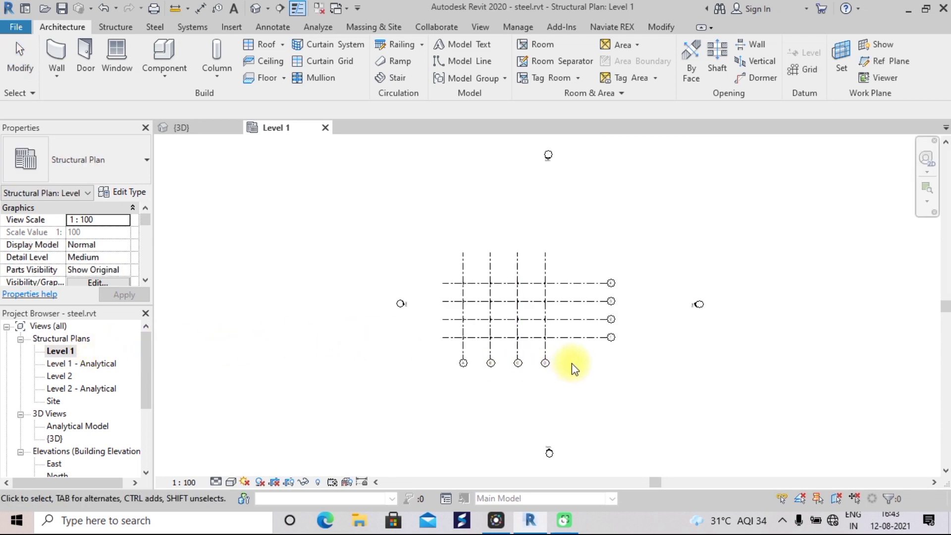
pyautogui.scroll(1, 571, 363)
pyautogui.scroll(2, 572, 363)
pyautogui.scroll(1, 571, 364)
pyautogui.moveTo(536, 364)
pyautogui.mouseDown(button='middle')
pyautogui.moveTo(605, 382)
pyautogui.moveTo(620, 399)
pyautogui.mouseUp(button='middle')
pyautogui.scroll(2, 606, 382)
pyautogui.scroll(-1, 616, 396)
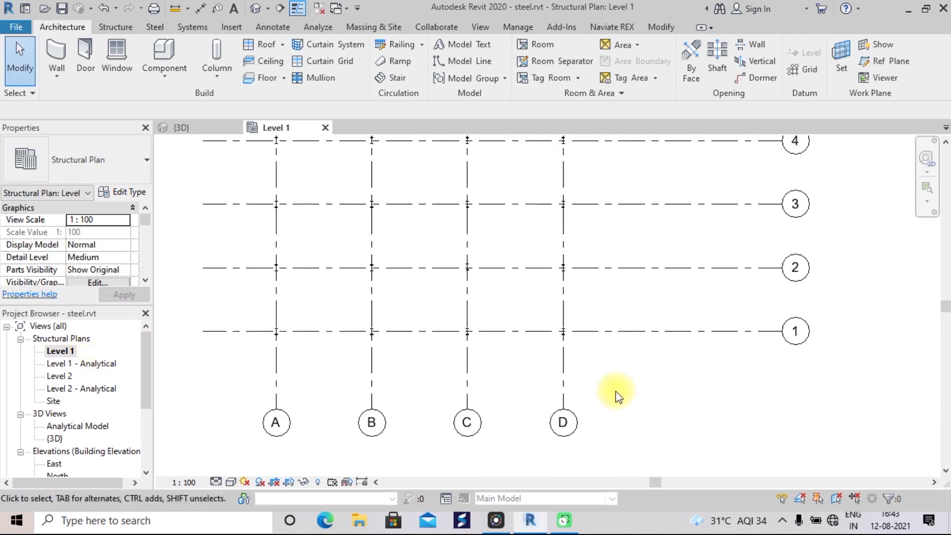
# - Start isolated foundation placement near grid A/1 and open the M_Footing-Rectangular type's dimensions
pyautogui.click(108, 29)
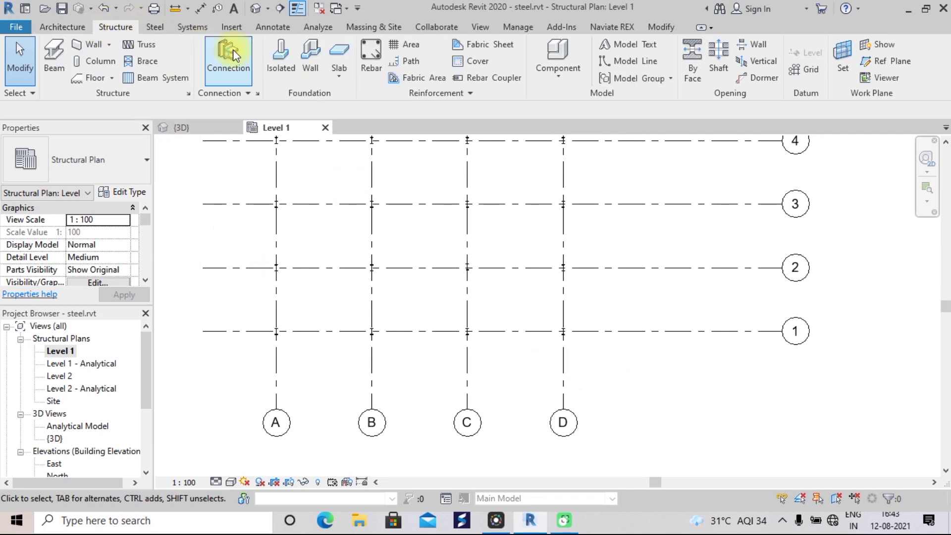
pyautogui.click(290, 61)
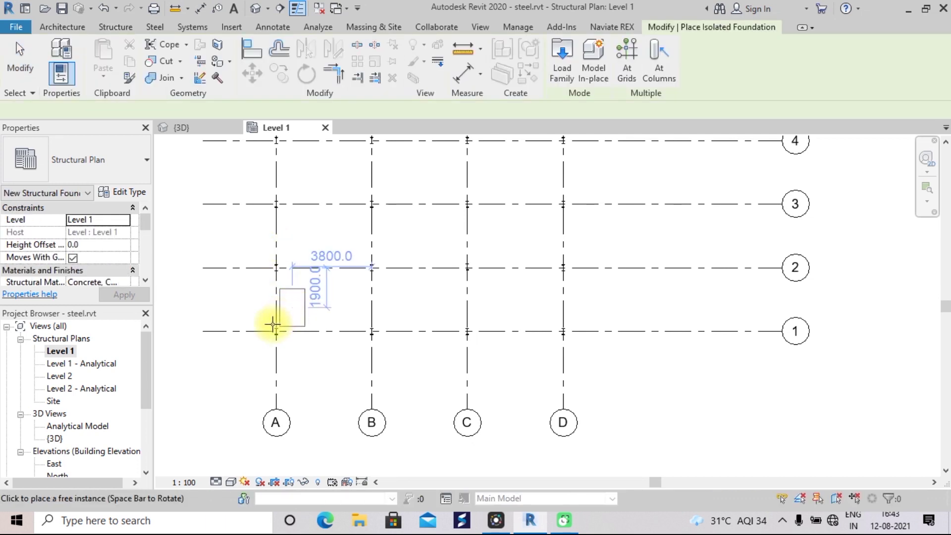
pyautogui.scroll(2, 274, 327)
pyautogui.scroll(1, 274, 329)
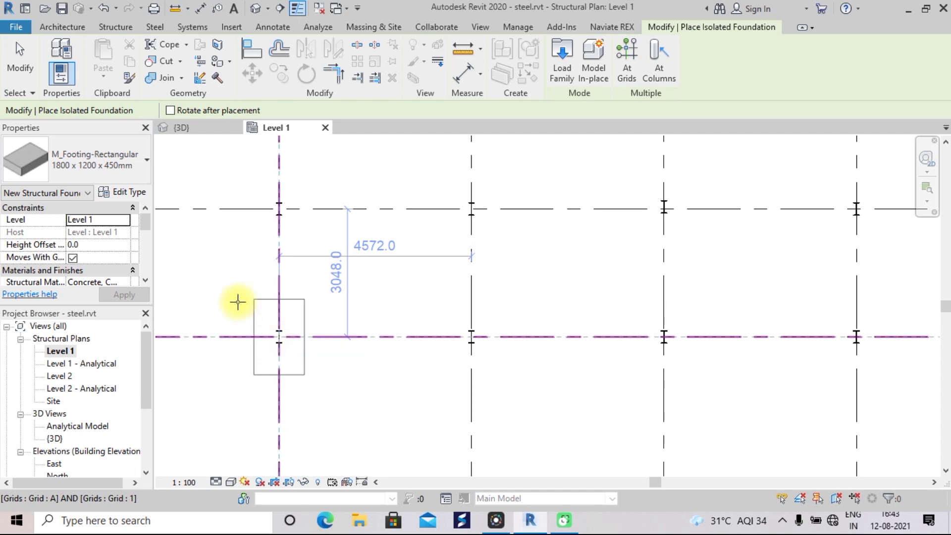
pyautogui.click(135, 194)
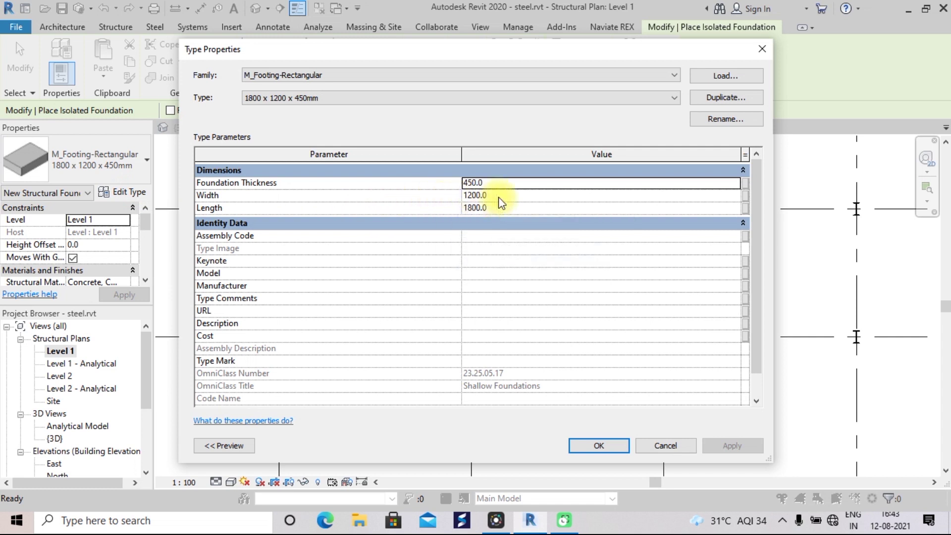
# - Set M_Footing-Rectangular width and length to 1000 mm and thickness to 350 mm, then apply
pyautogui.click(497, 195)
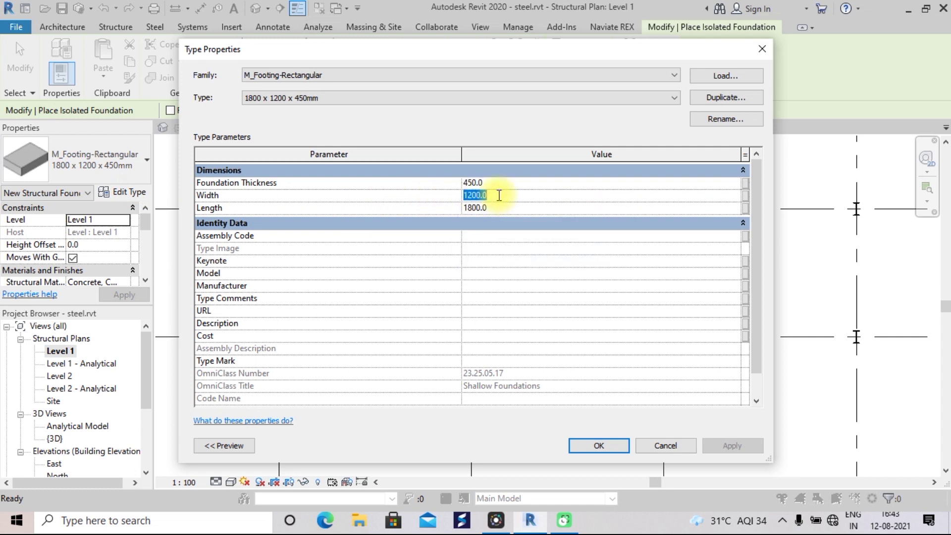
pyautogui.press('BackSpace')
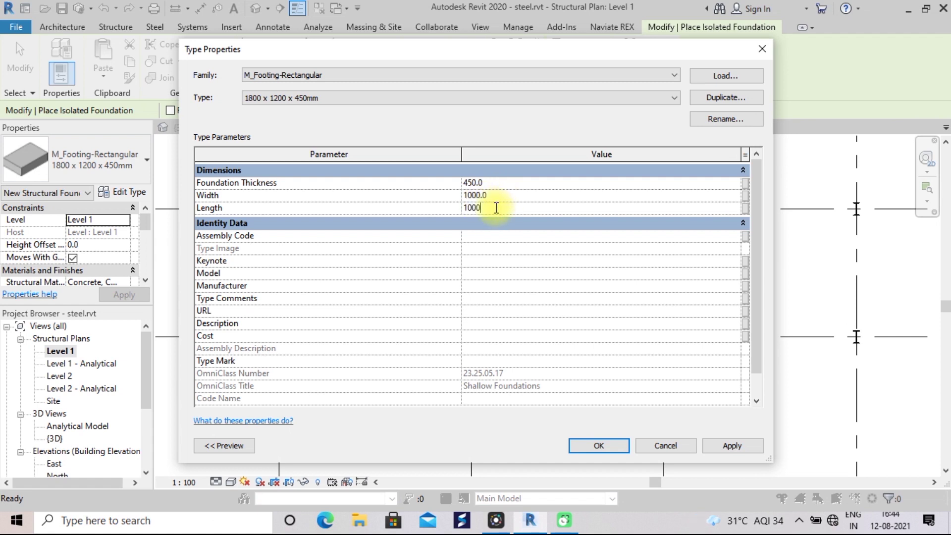
pyautogui.click(498, 182)
pyautogui.write('350')
pyautogui.click(726, 446)
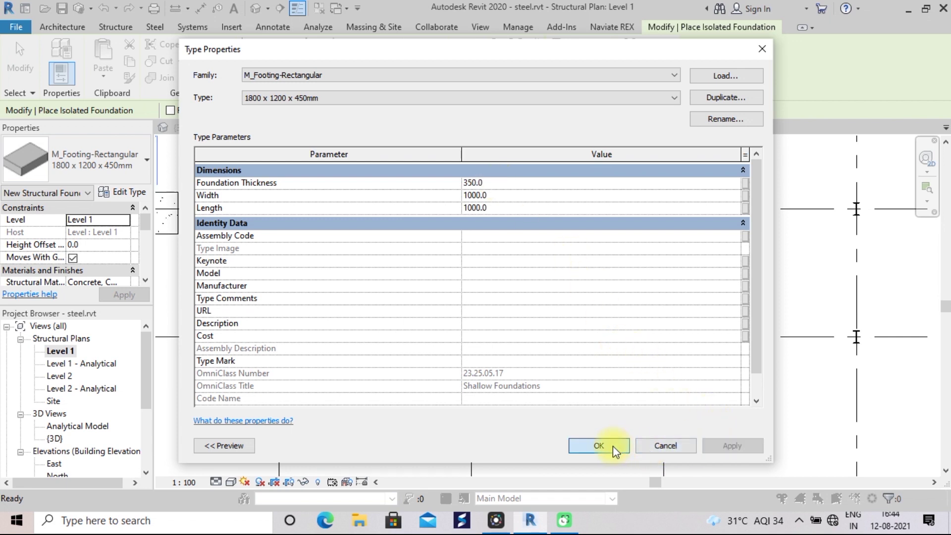
pyautogui.click(613, 446)
# - Place rectangular footings at grid intersections A/1 and B/1
pyautogui.scroll(-2, 317, 336)
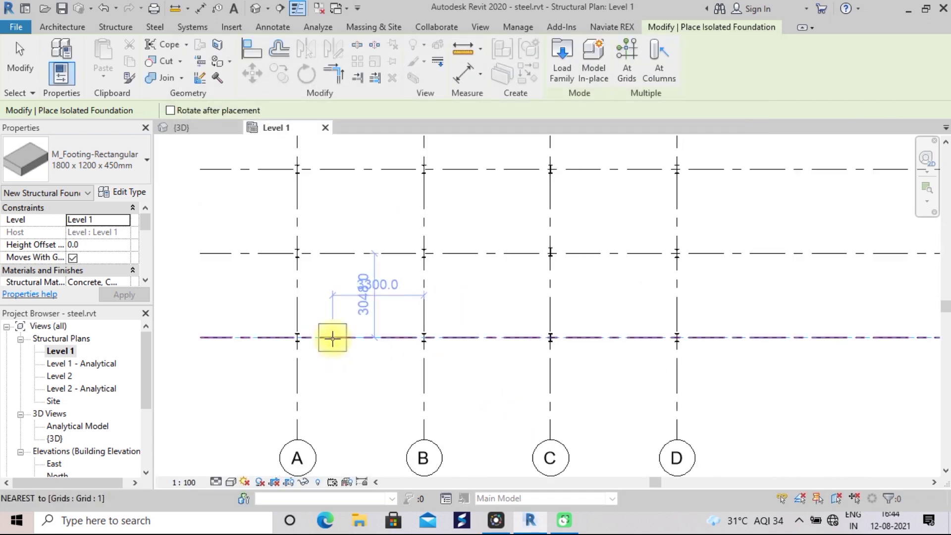
pyautogui.scroll(3, 312, 341)
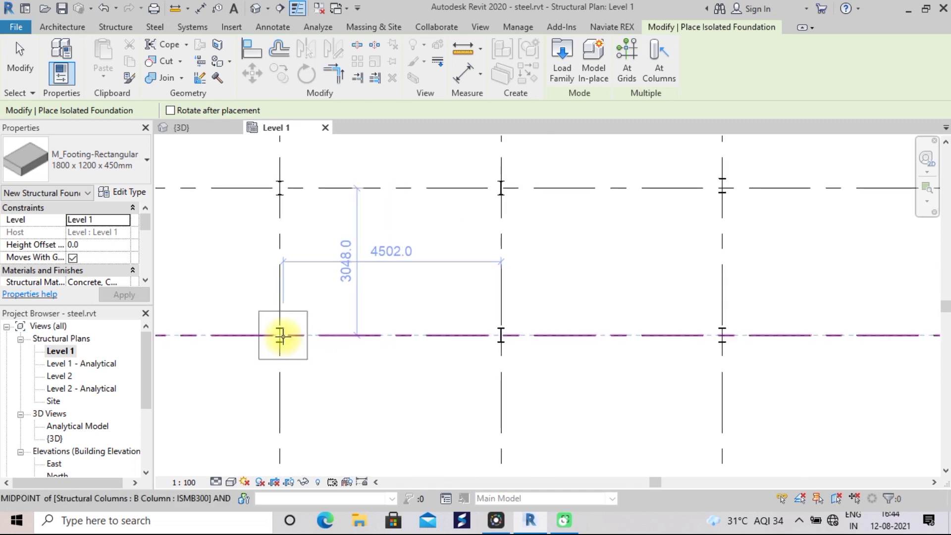
pyautogui.scroll(3, 292, 338)
pyautogui.scroll(1, 291, 338)
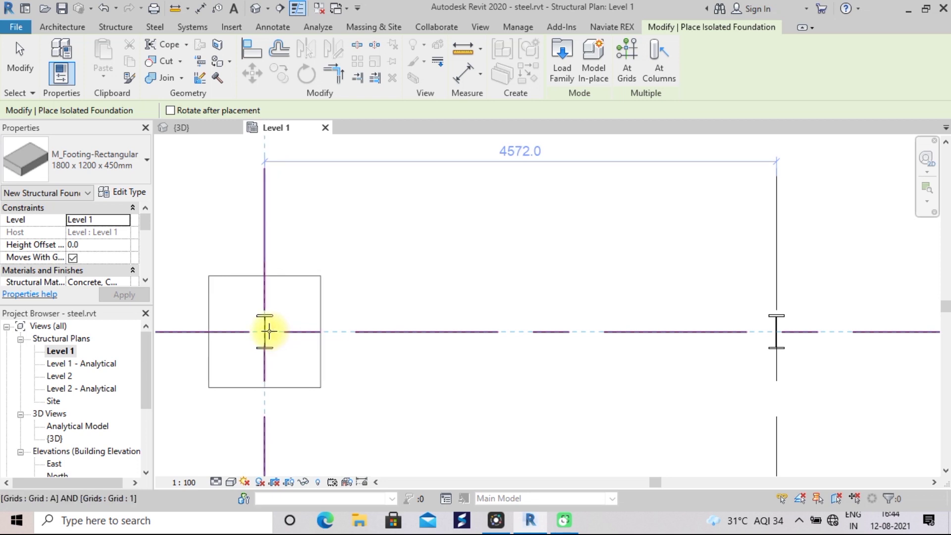
pyautogui.click(268, 331)
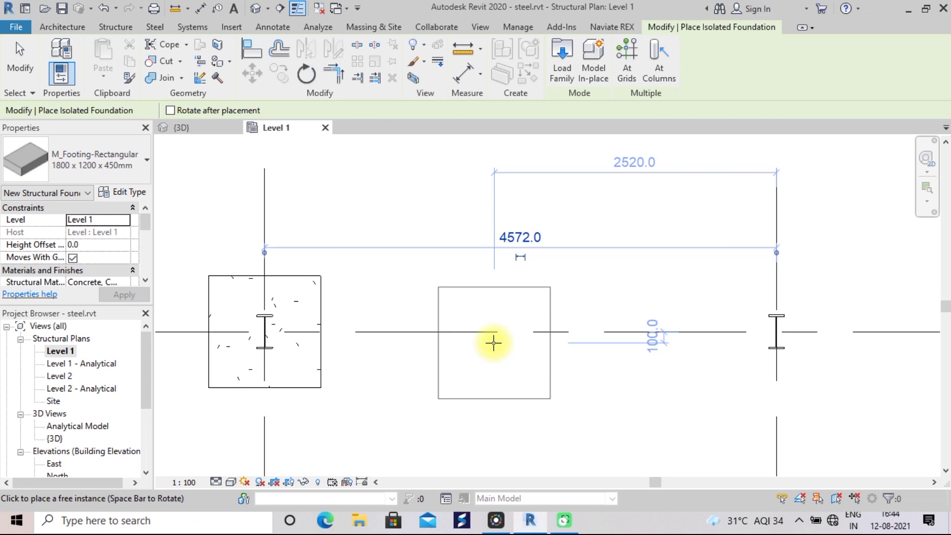
pyautogui.scroll(-2, 676, 357)
pyautogui.moveTo(680, 352); pyautogui.dragTo(457, 379, button='middle')
pyautogui.scroll(2, 458, 377)
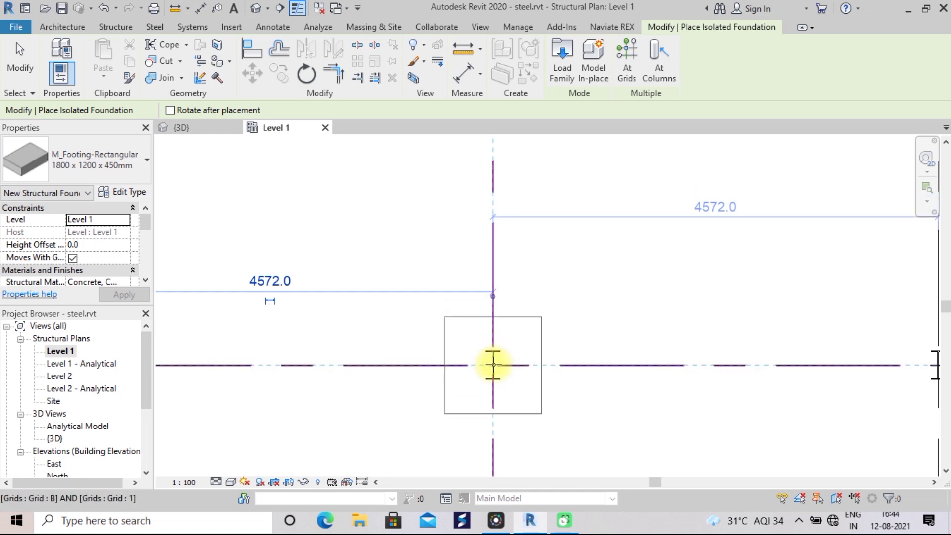
pyautogui.click(492, 364)
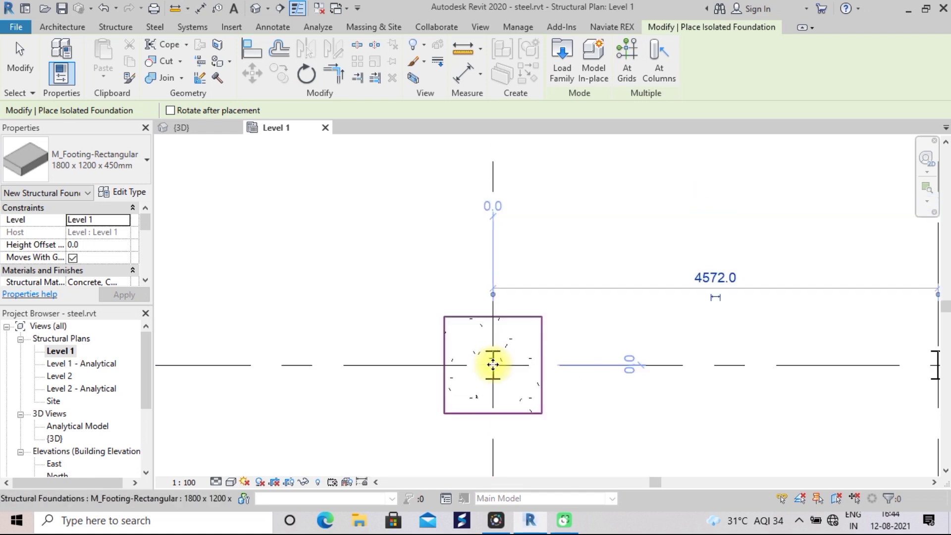
# - Place a footing at grid C/1, recentre the whole footing grid, and finish placement
pyautogui.scroll(-3, 634, 375)
pyautogui.moveTo(647, 386); pyautogui.dragTo(435, 404, button='middle')
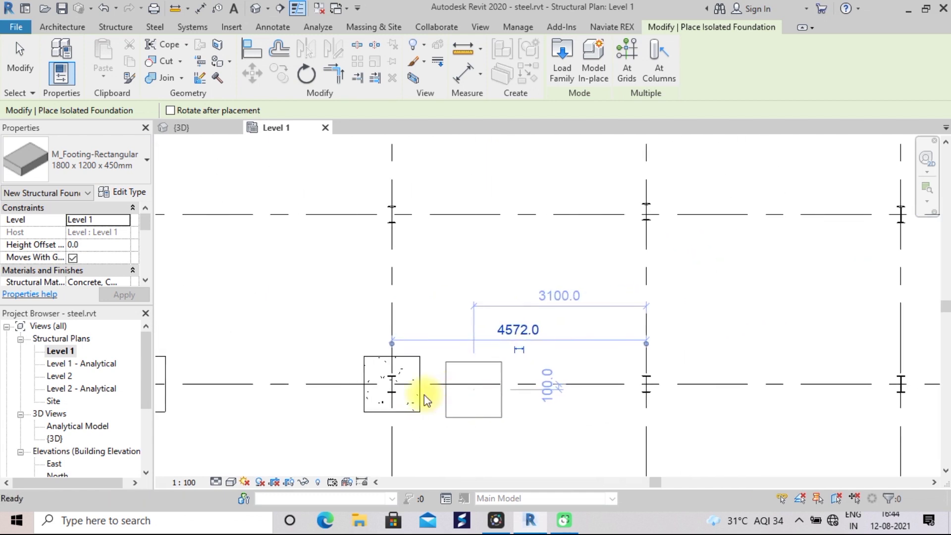
pyautogui.scroll(3, 525, 387)
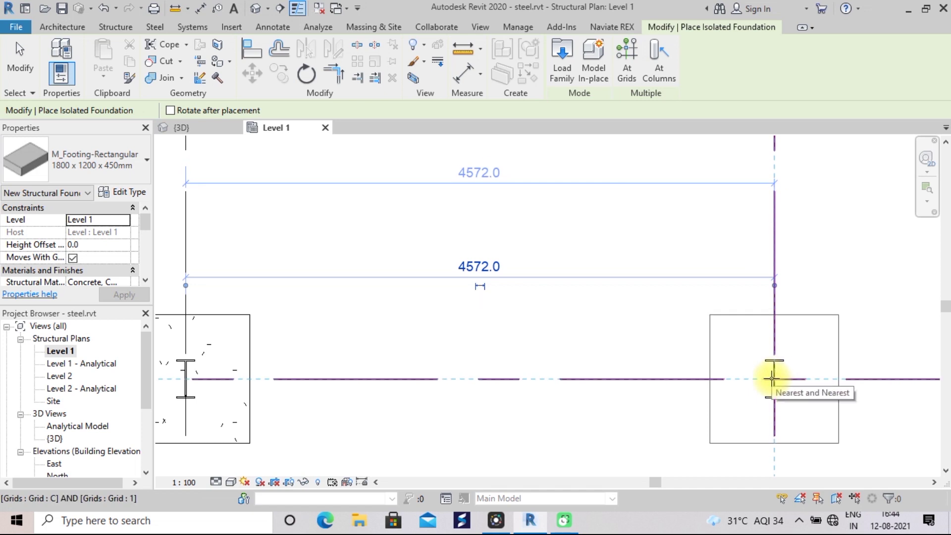
pyautogui.click(771, 378)
pyautogui.scroll(-2, 785, 374)
pyautogui.scroll(-2, 789, 374)
pyautogui.moveTo(791, 374); pyautogui.dragTo(626, 397, button='middle')
pyautogui.scroll(1, 723, 401)
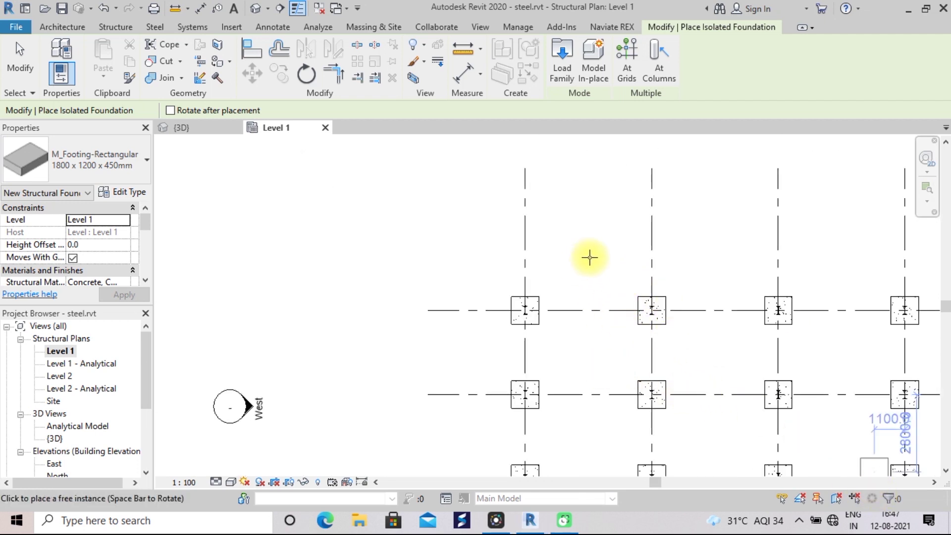
pyautogui.scroll(-1, 589, 257)
pyautogui.scroll(-1, 589, 257)
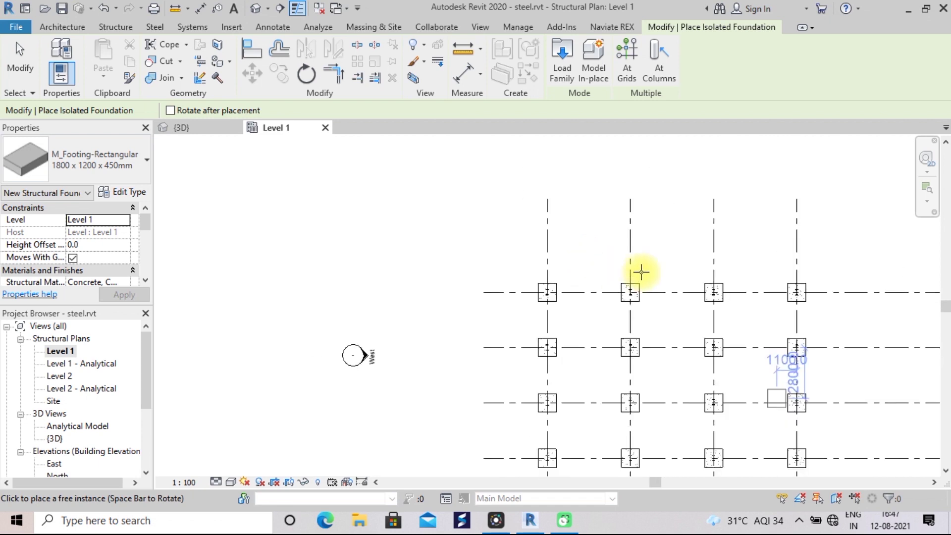
pyautogui.scroll(-1, 673, 239)
pyautogui.scroll(2, 673, 239)
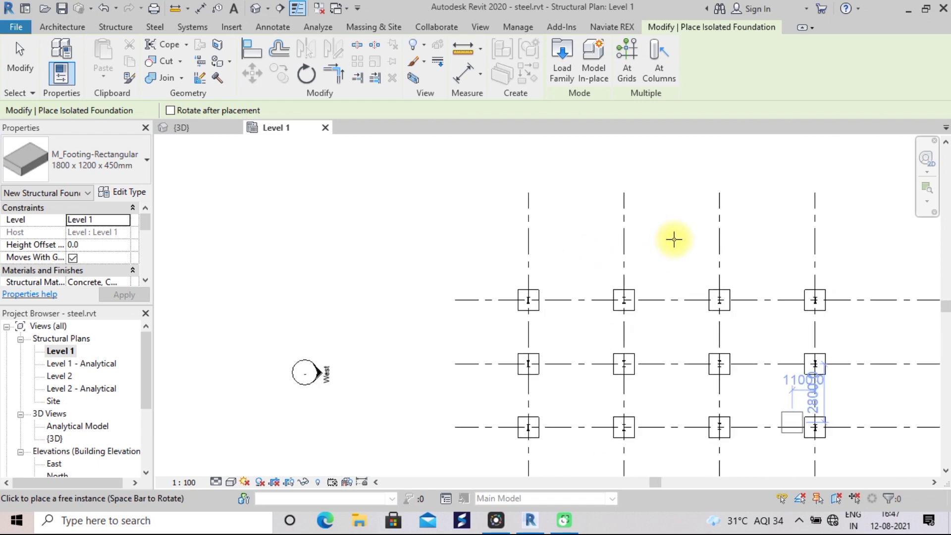
pyautogui.scroll(1, 673, 239)
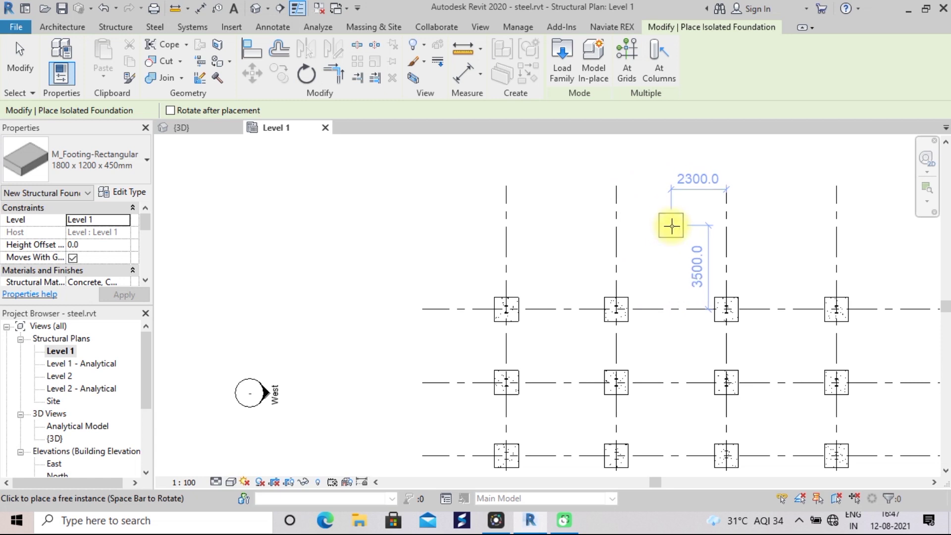
pyautogui.scroll(-1, 671, 226)
pyautogui.scroll(-1, 671, 227)
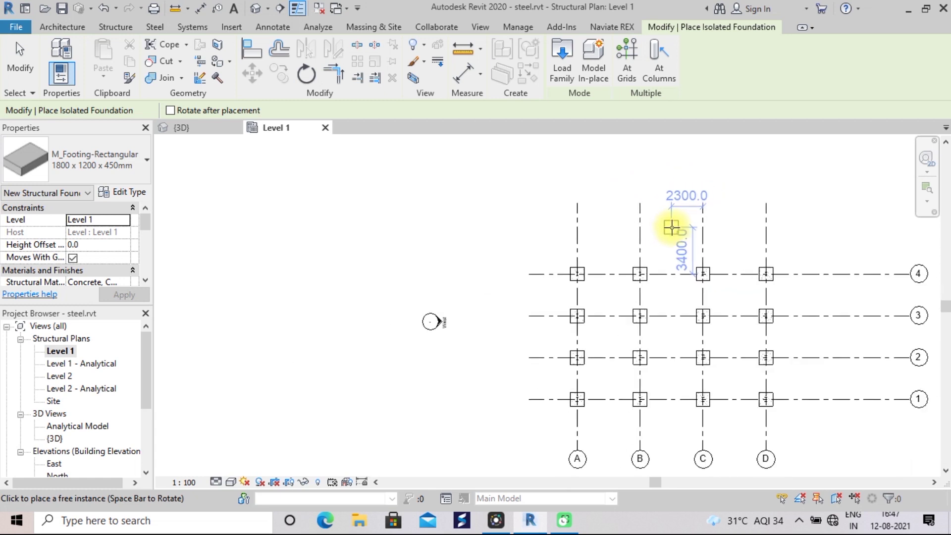
pyautogui.moveTo(672, 227); pyautogui.dragTo(616, 201, button='middle')
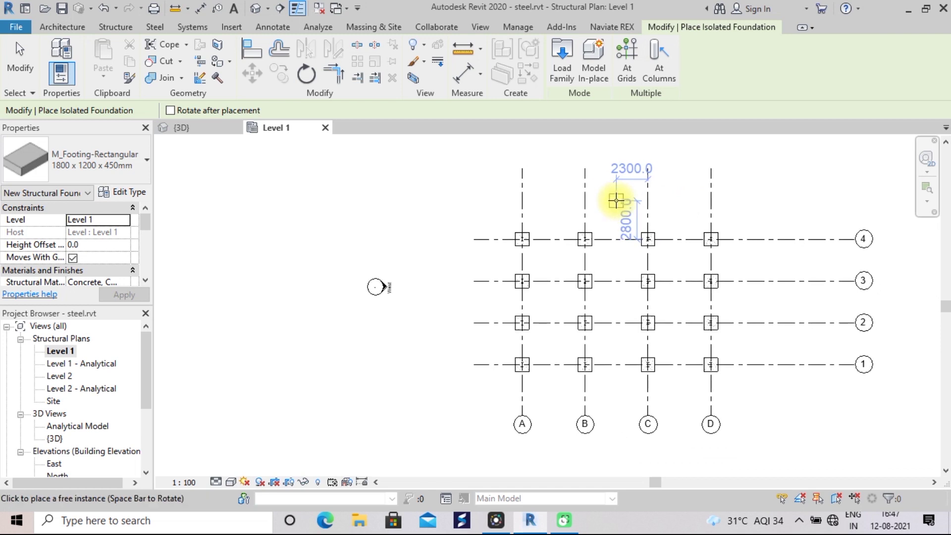
pyautogui.press('Escape')
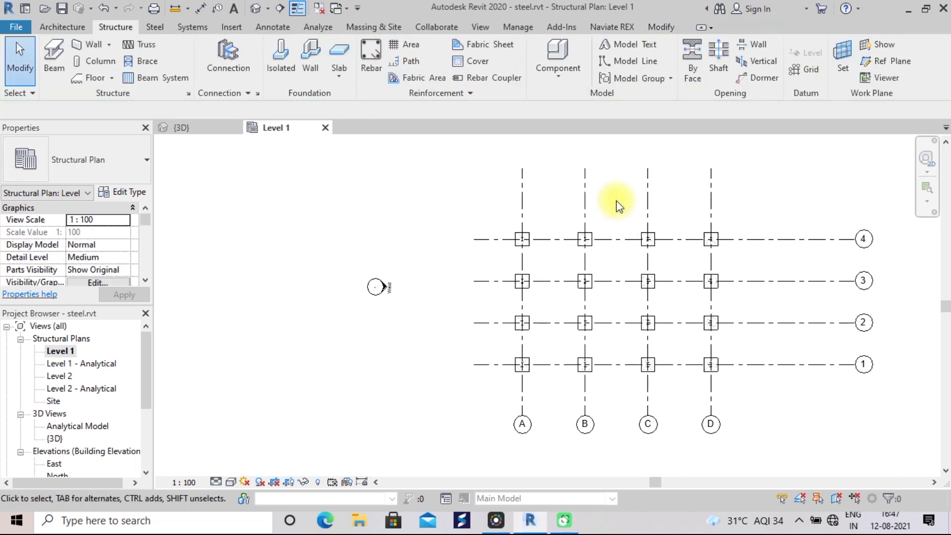
# - Switch to the {3D} view and zoom in on a steel column standing on its footing
pyautogui.scroll(2, 616, 200)
pyautogui.scroll(-1, 616, 200)
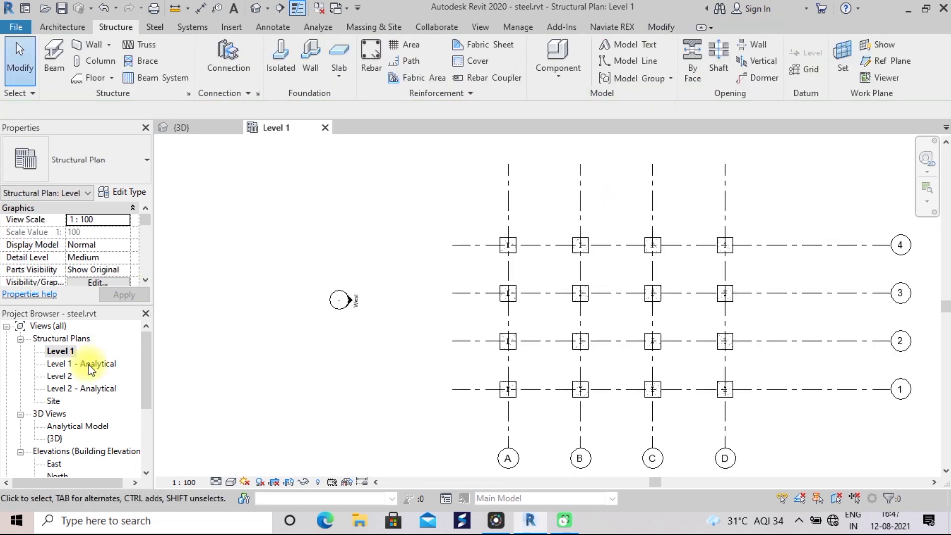
pyautogui.doubleClick(54, 439)
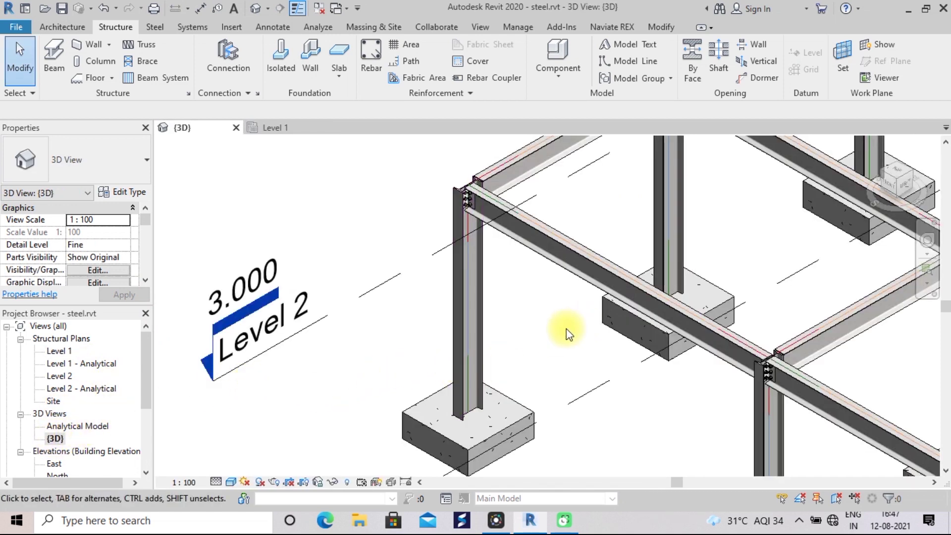
pyautogui.scroll(2, 567, 335)
pyautogui.moveTo(549, 346); pyautogui.dragTo(602, 312, button='middle')
pyautogui.scroll(1, 578, 329)
pyautogui.scroll(1, 590, 312)
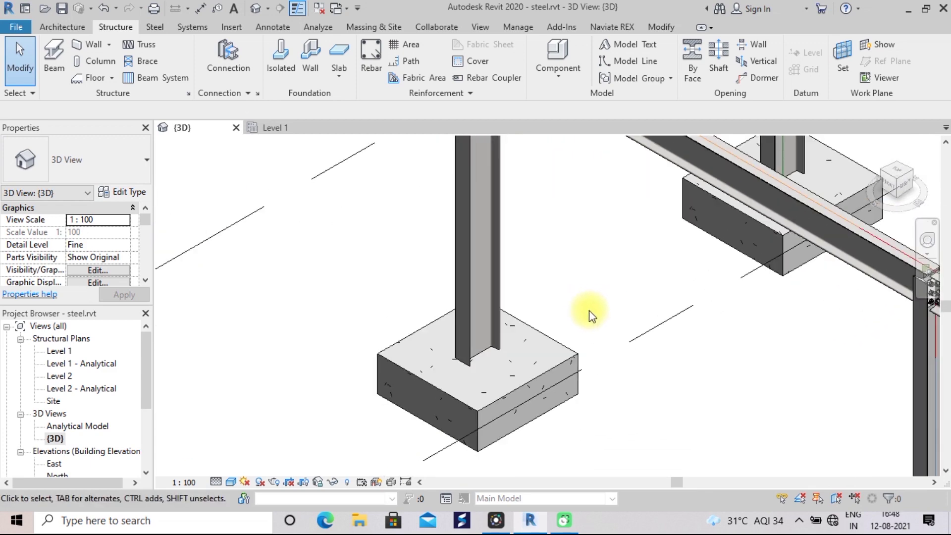
pyautogui.scroll(-1, 589, 310)
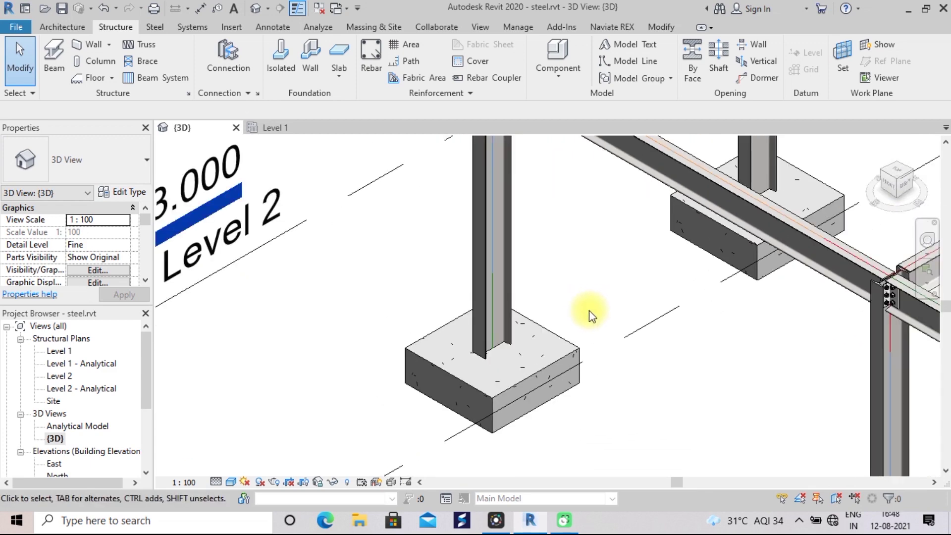
pyautogui.scroll(1, 589, 310)
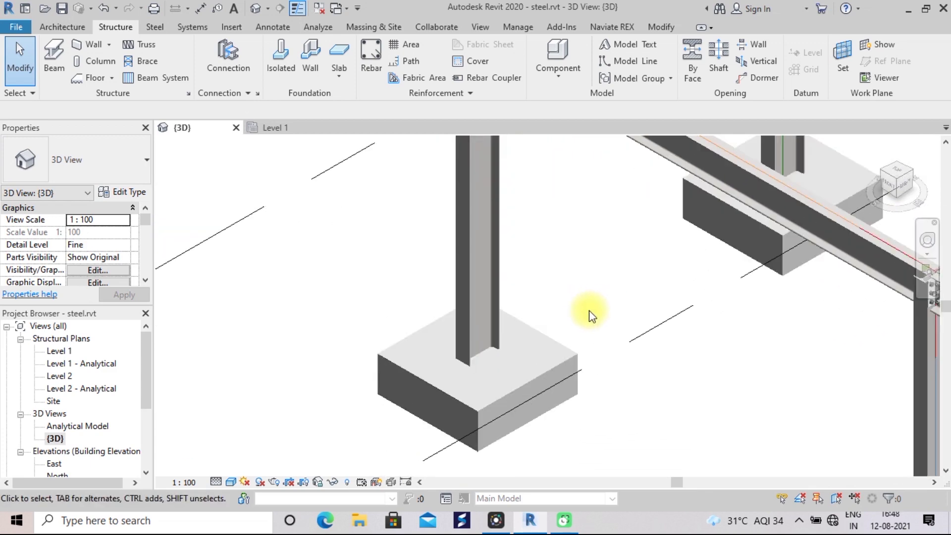
pyautogui.click(159, 31)
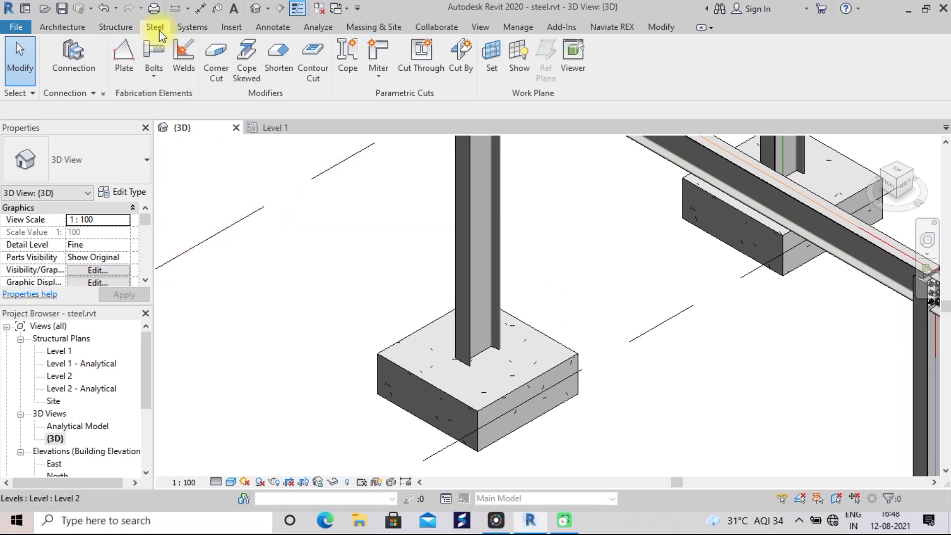
# - Create a generic structural connection between an ISMB300 column and the footing below it
pyautogui.click(75, 54)
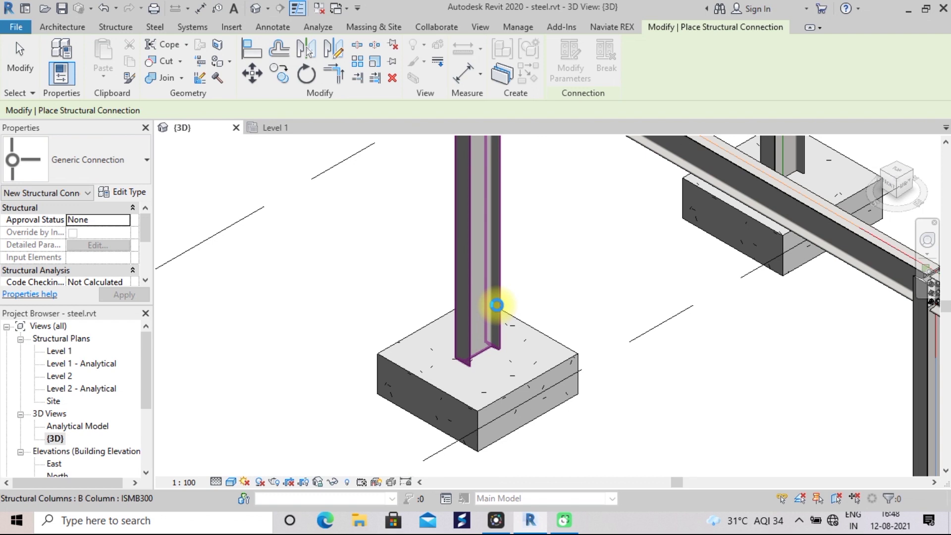
pyautogui.click(498, 305)
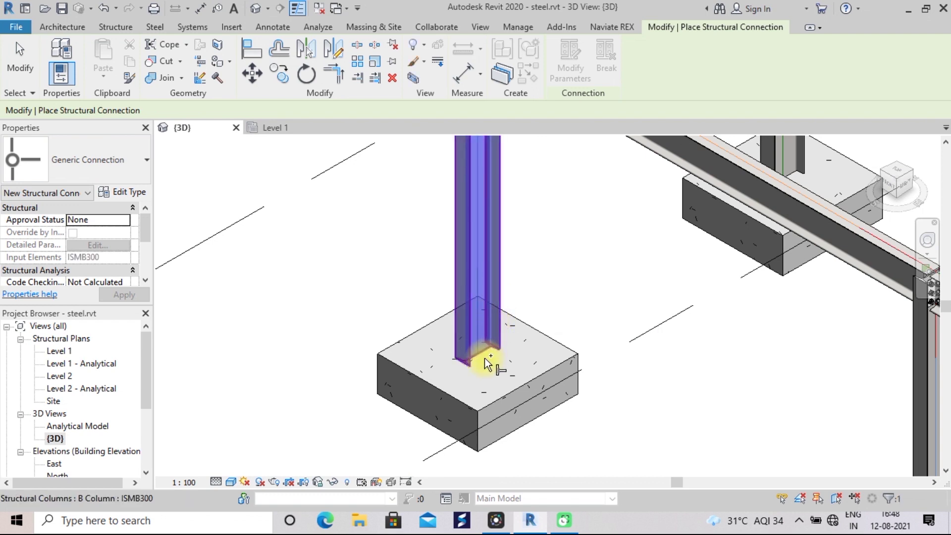
pyautogui.click(452, 385)
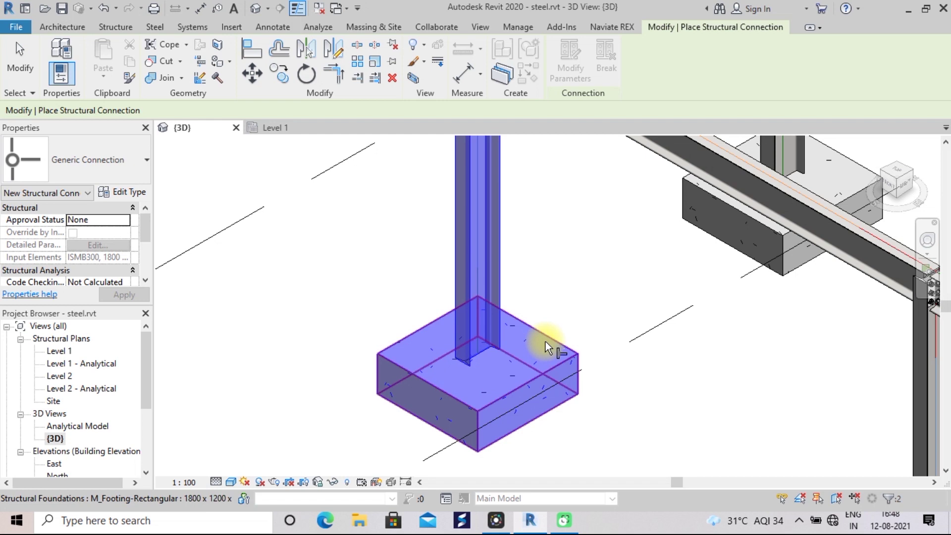
pyautogui.press('Return')
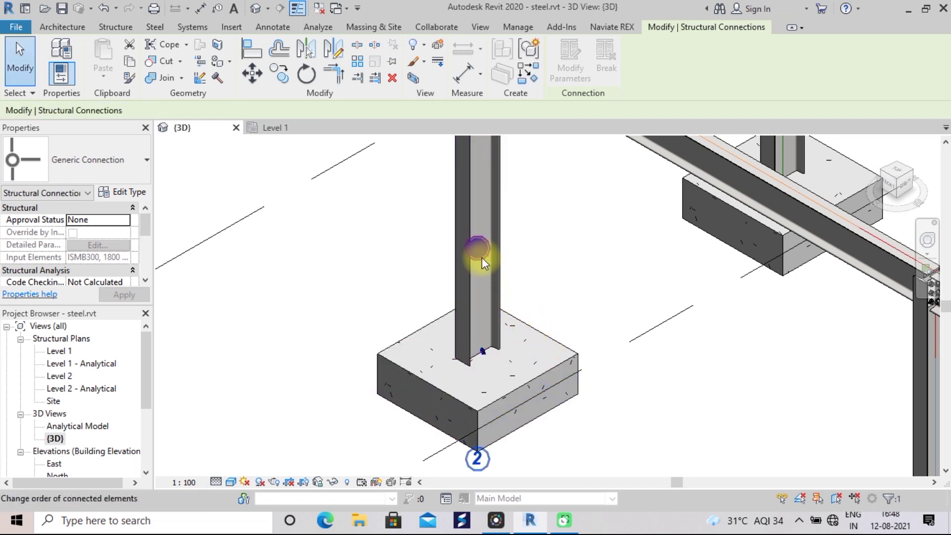
pyautogui.click(479, 252)
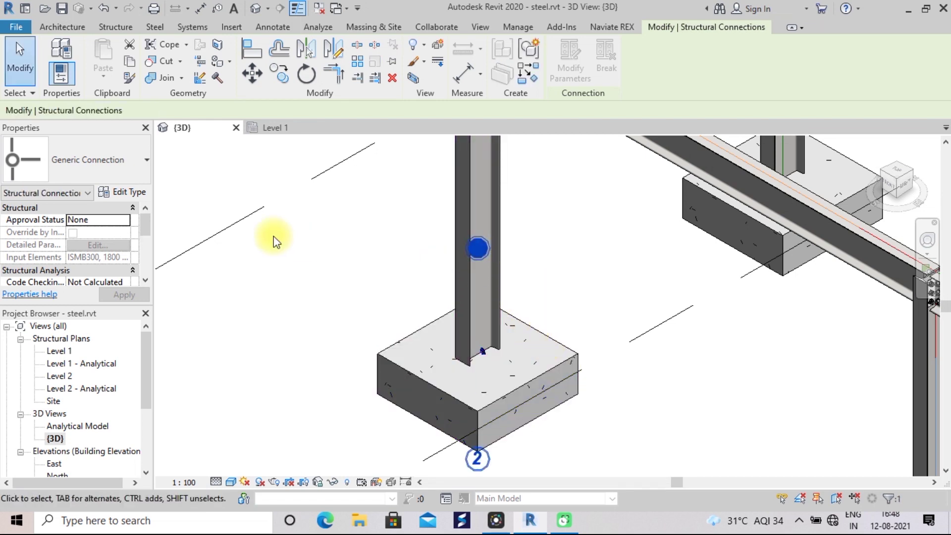
# - Choose Base plate from the column-to-footing connection's type list
pyautogui.click(146, 162)
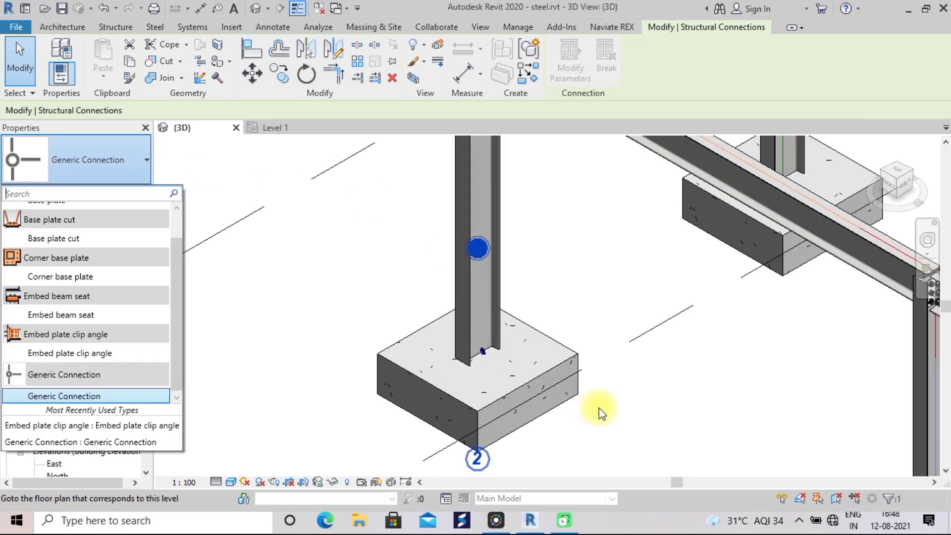
pyautogui.scroll(2, 133, 272)
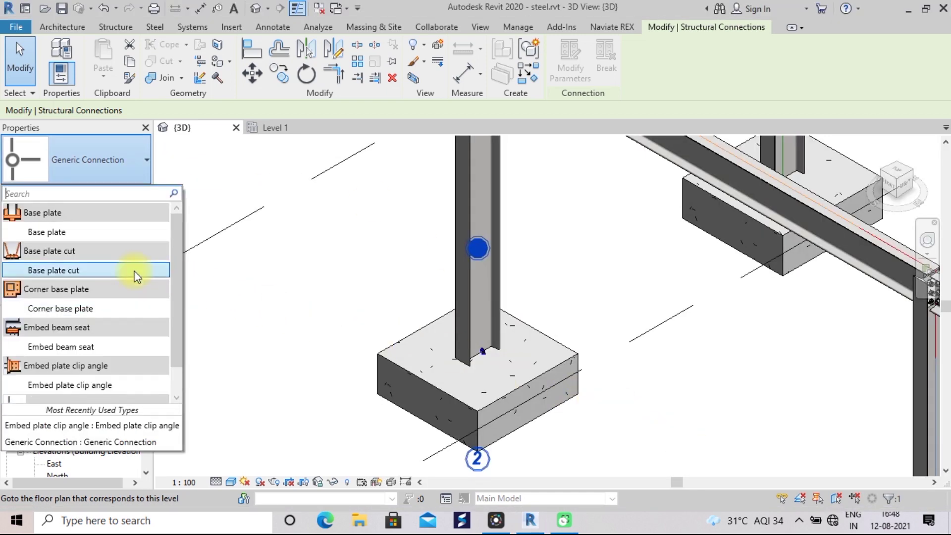
pyautogui.click(117, 236)
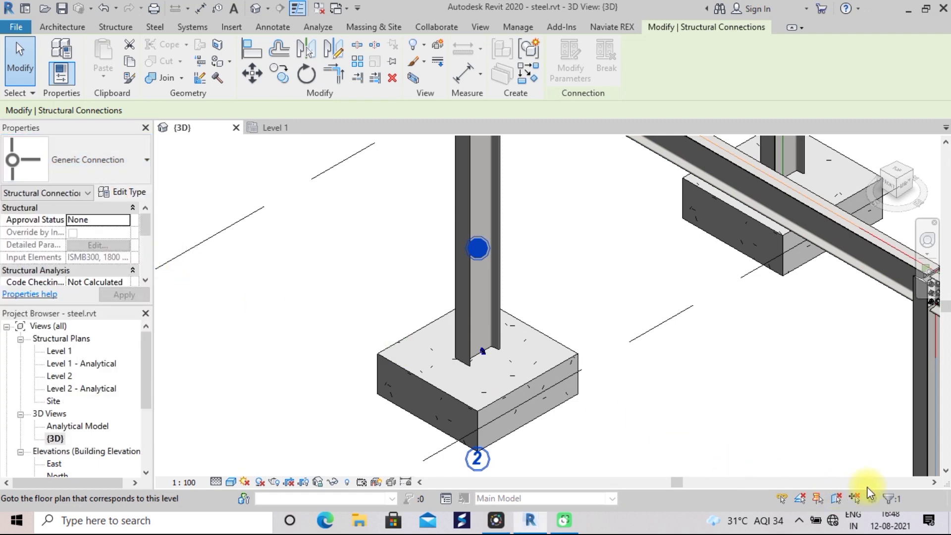
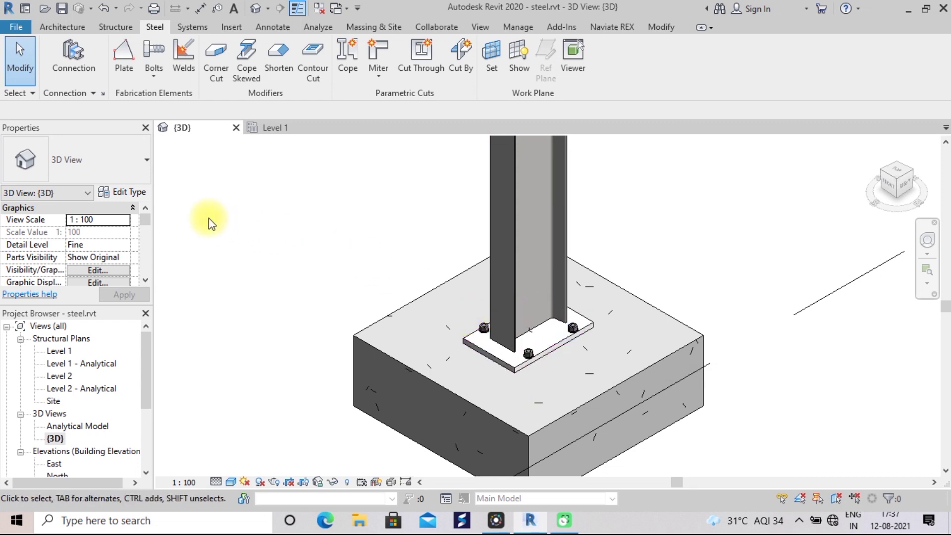
# - Check the 3D view's type properties, then open the base plate connection's type properties instead
pyautogui.click(130, 194)
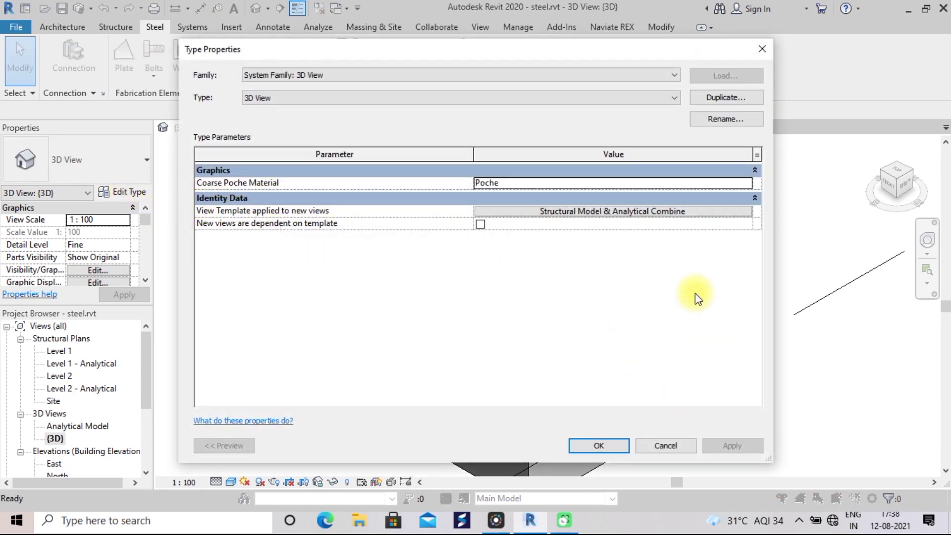
pyautogui.click(657, 448)
pyautogui.click(541, 350)
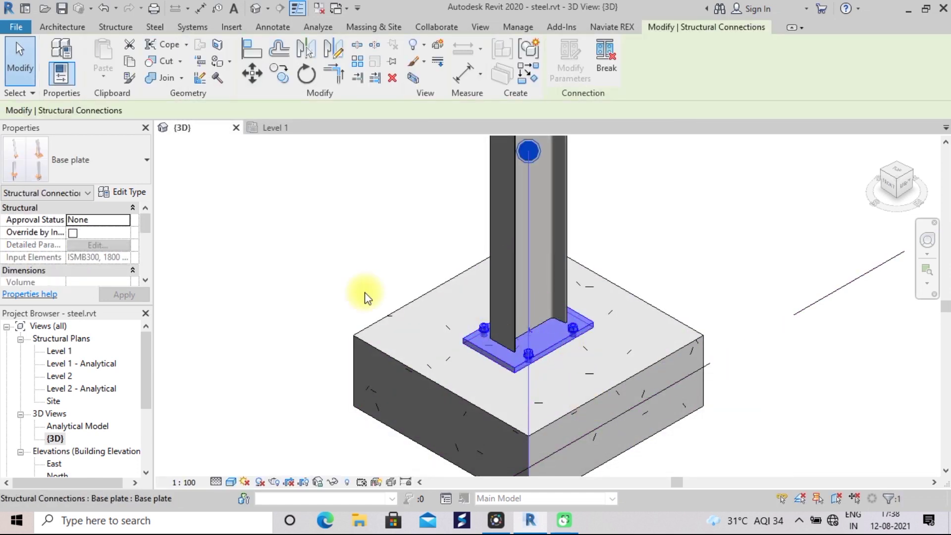
pyautogui.click(130, 197)
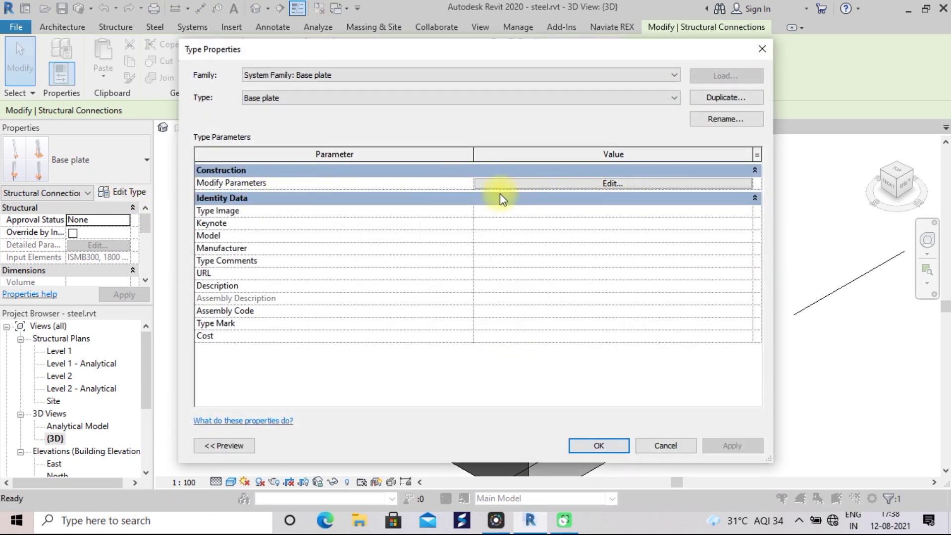
# - In the connection type editor, keep the base plate layout as projections and direction by column
pyautogui.click(611, 186)
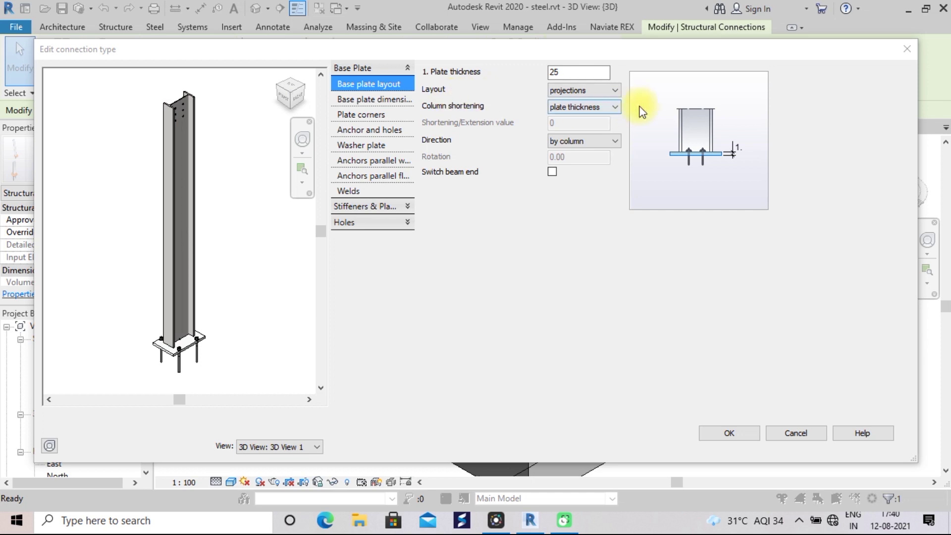
pyautogui.click(614, 91)
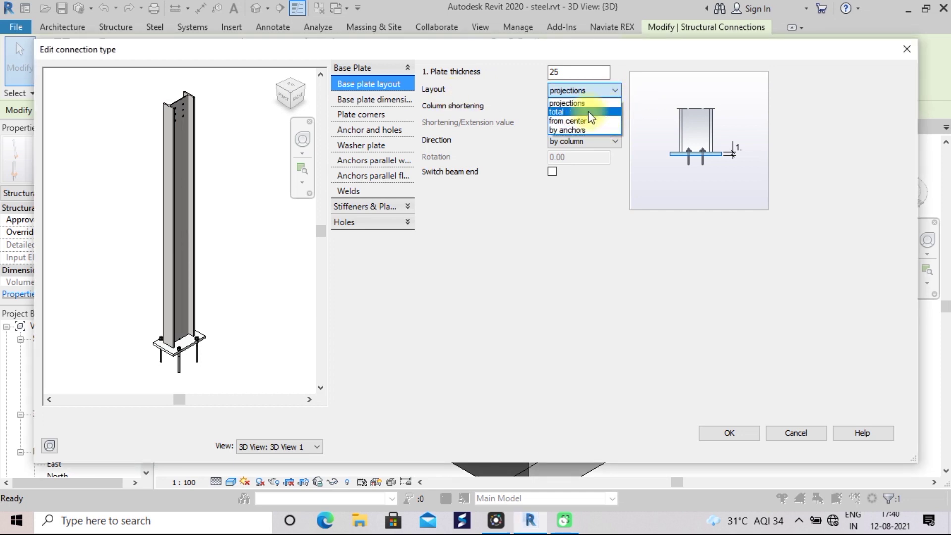
pyautogui.click(518, 91)
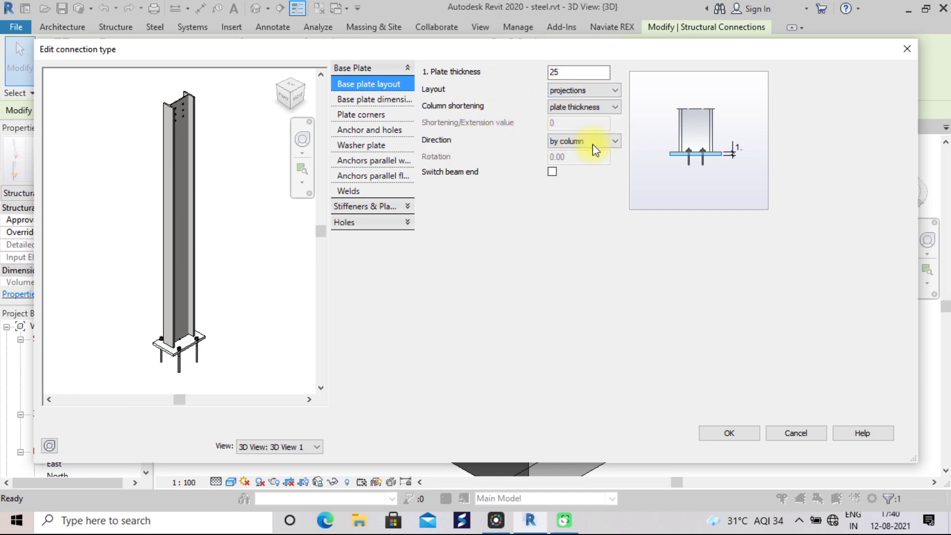
pyautogui.click(614, 143)
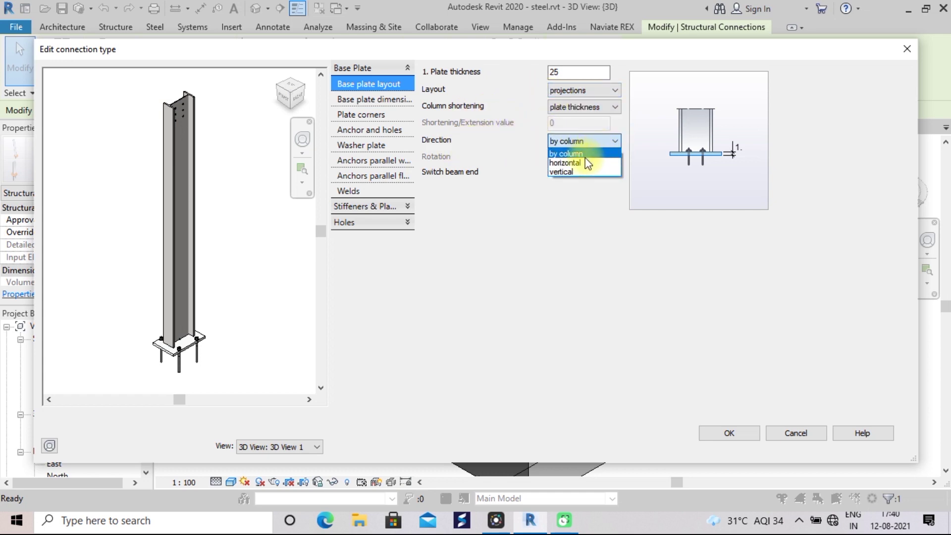
pyautogui.click(539, 212)
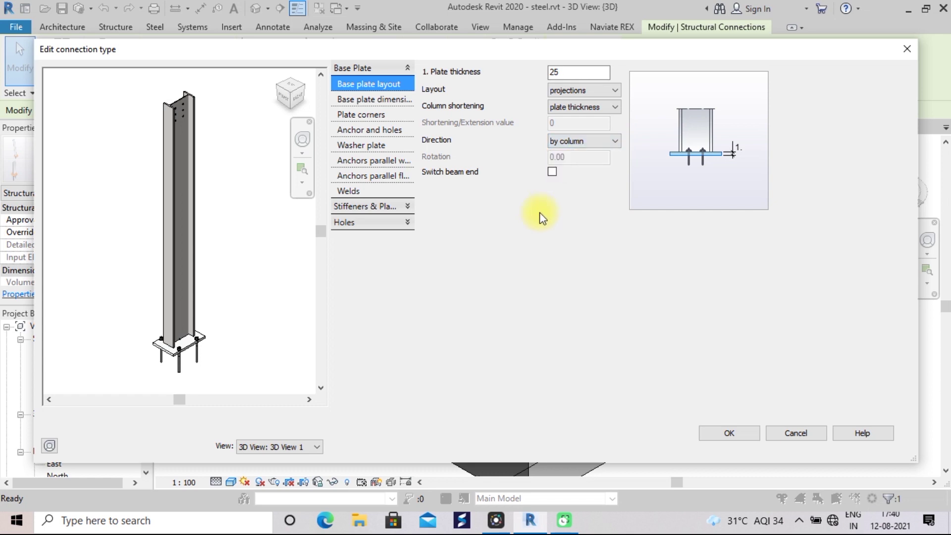
# - Toggle All projections equal off and back on, keeping all four base plate projections at 76
pyautogui.click(354, 102)
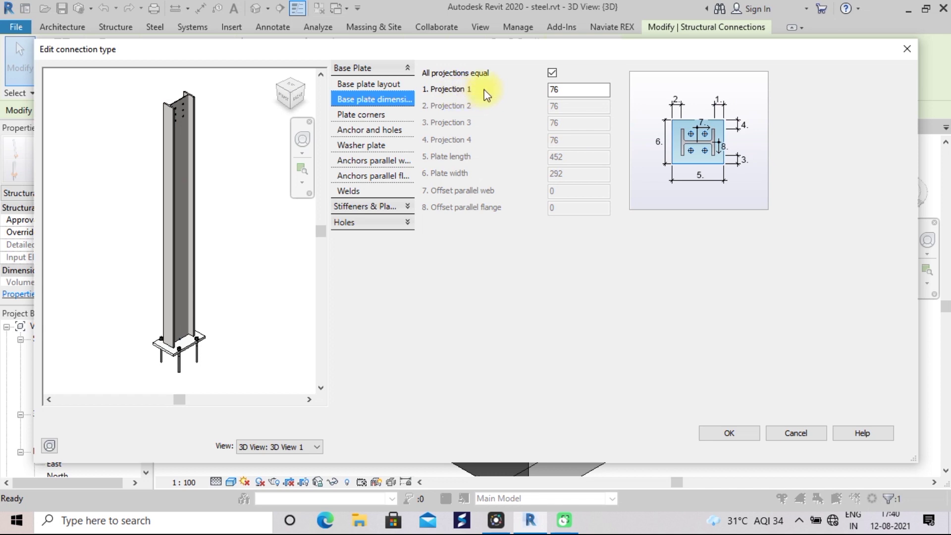
pyautogui.click(553, 73)
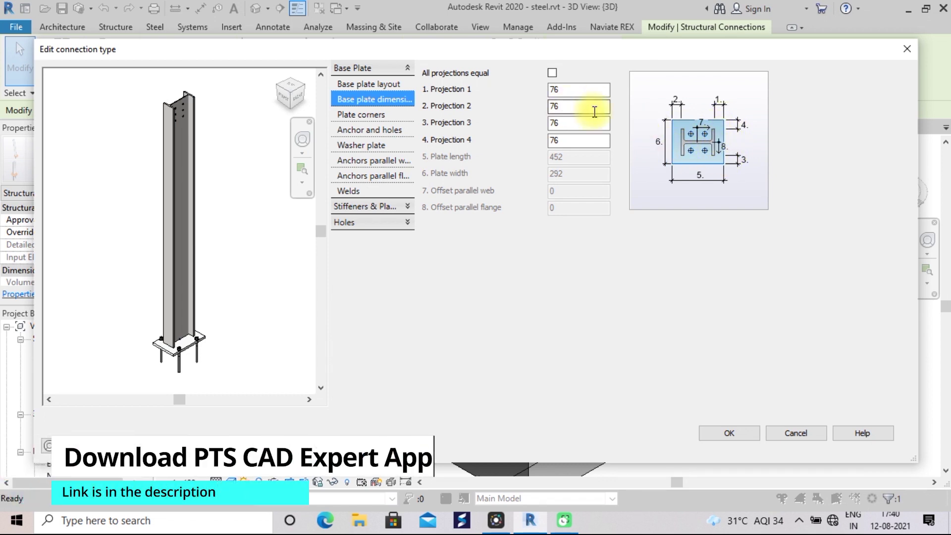
pyautogui.click(552, 72)
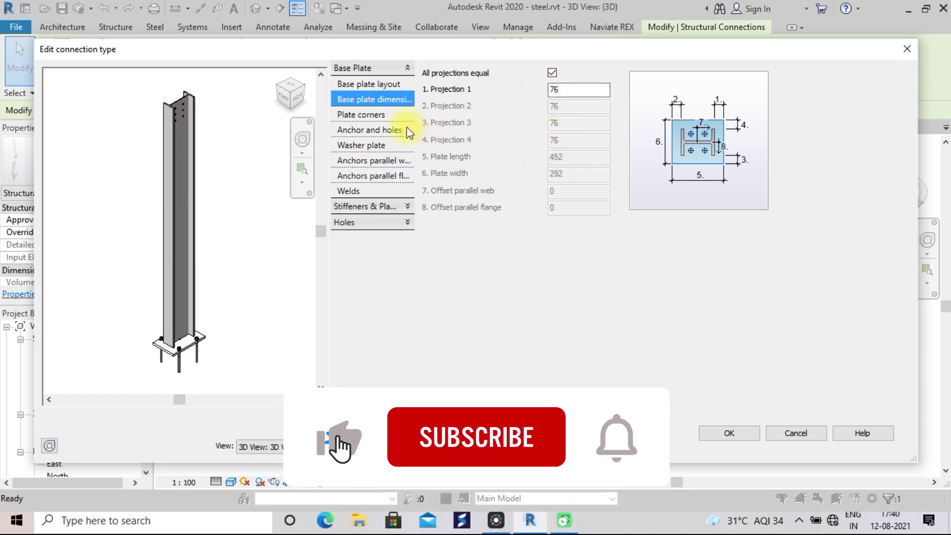
pyautogui.click(370, 116)
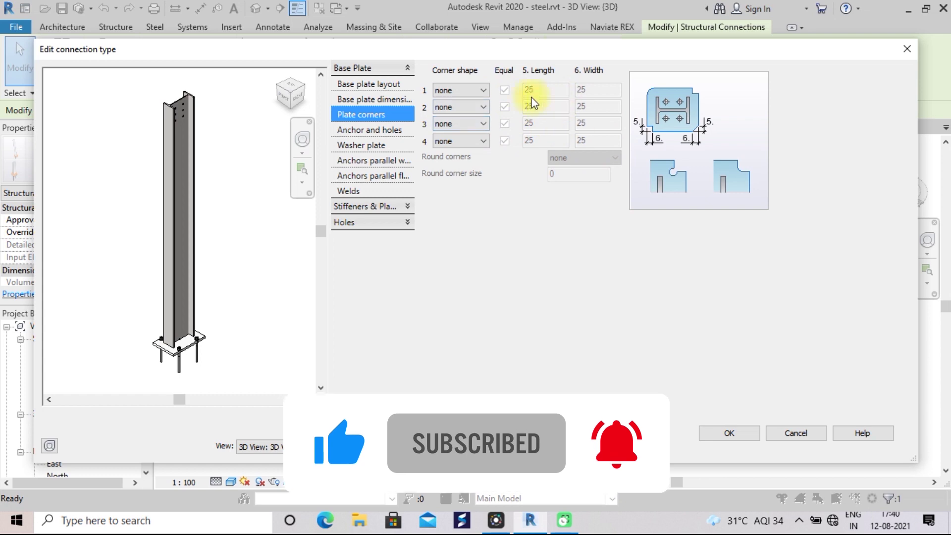
# - Leave base plate corner 1 with no corner shaping and review the 3/4 inch anchor settings
pyautogui.click(479, 89)
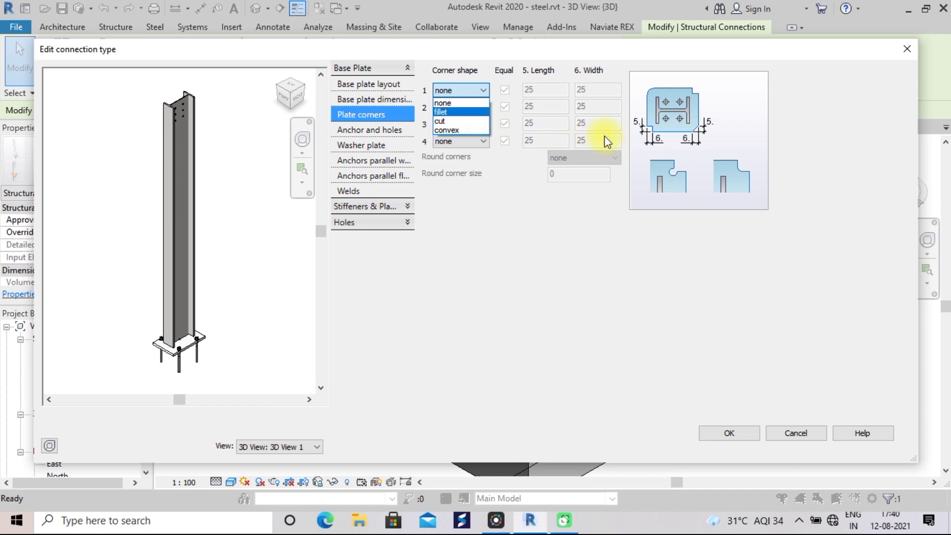
pyautogui.press('Down')
pyautogui.press('Down')
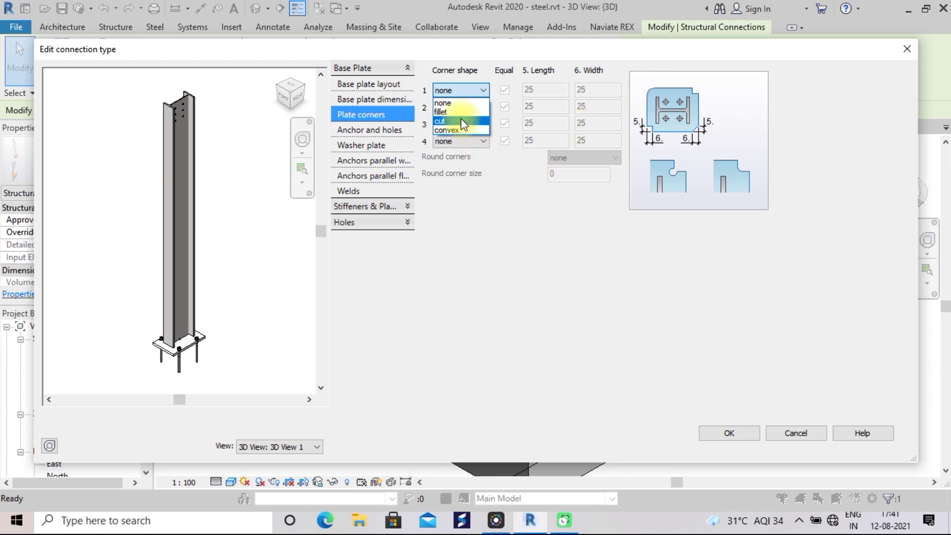
pyautogui.click(482, 90)
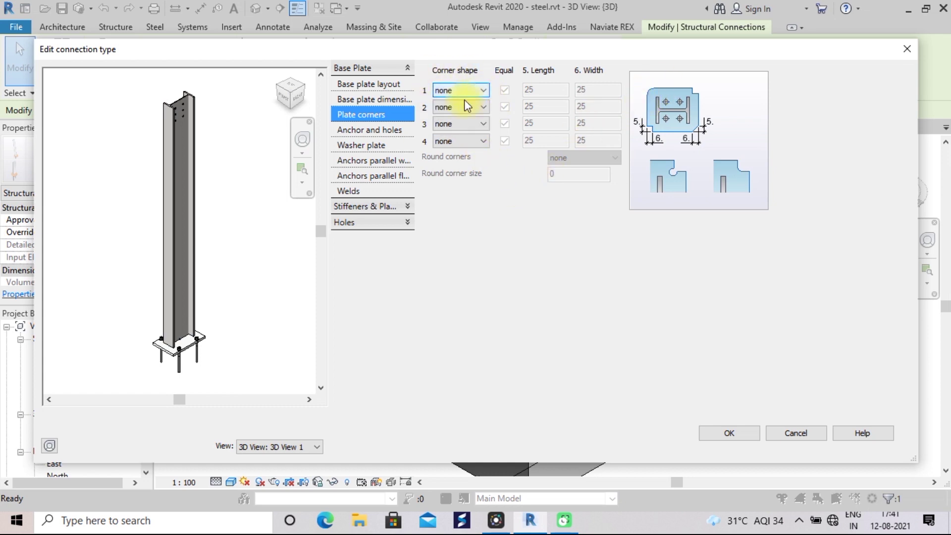
pyautogui.click(393, 131)
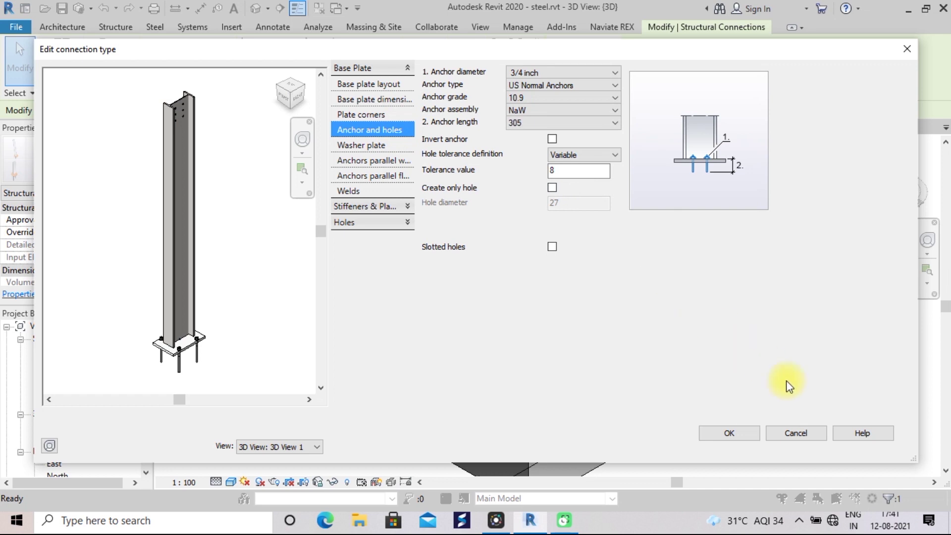
pyautogui.click(876, 491)
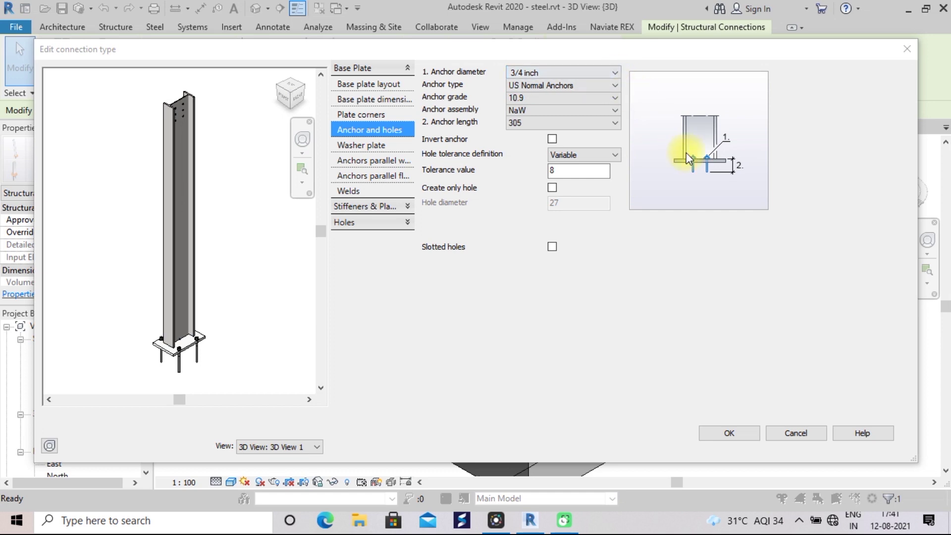
pyautogui.click(617, 86)
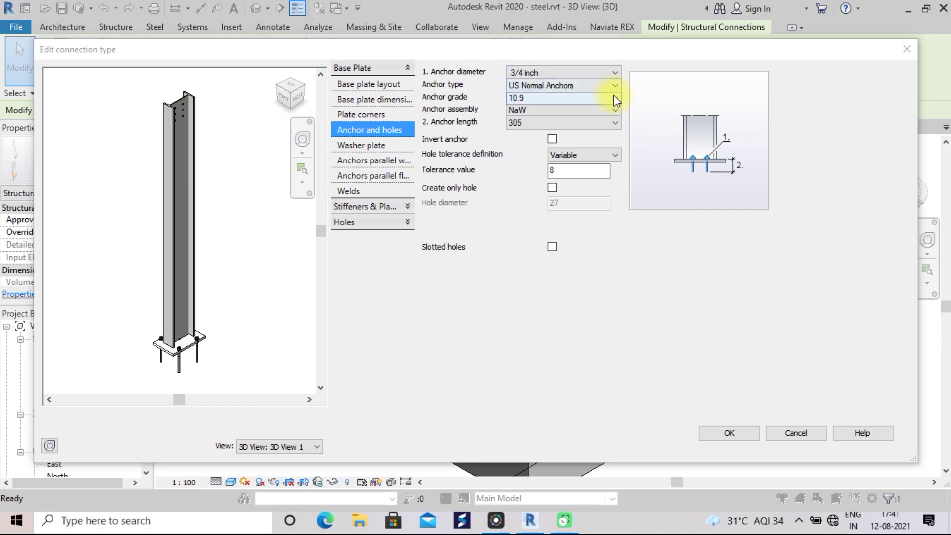
pyautogui.click(614, 97)
pyautogui.click(616, 85)
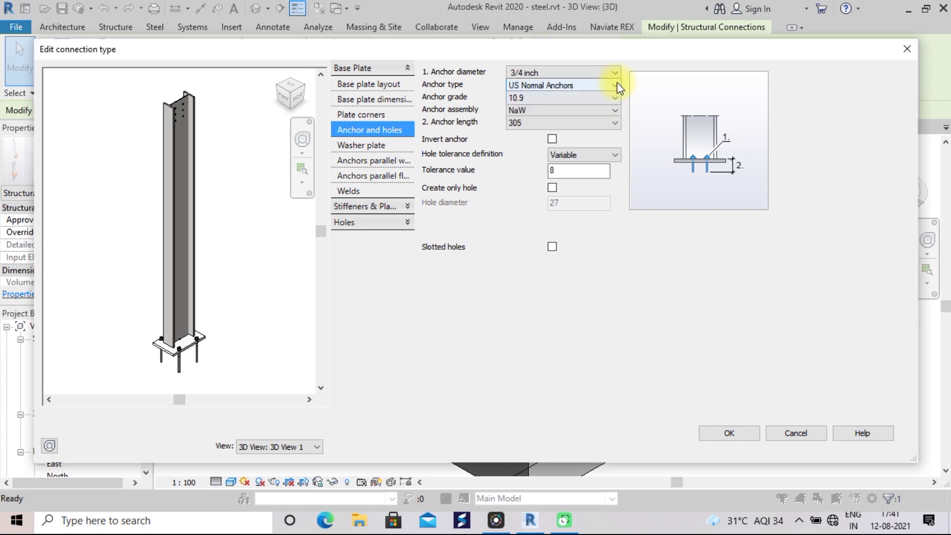
pyautogui.click(616, 74)
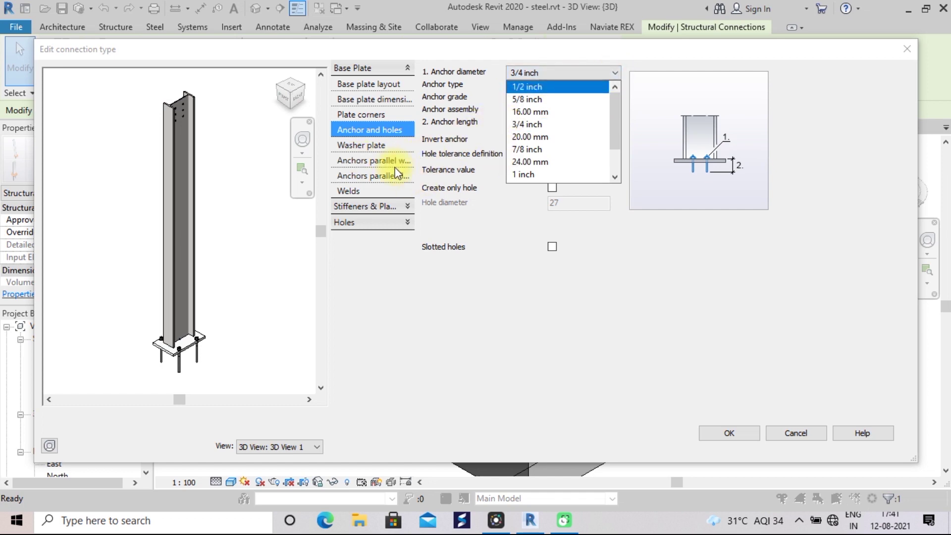
pyautogui.click(389, 148)
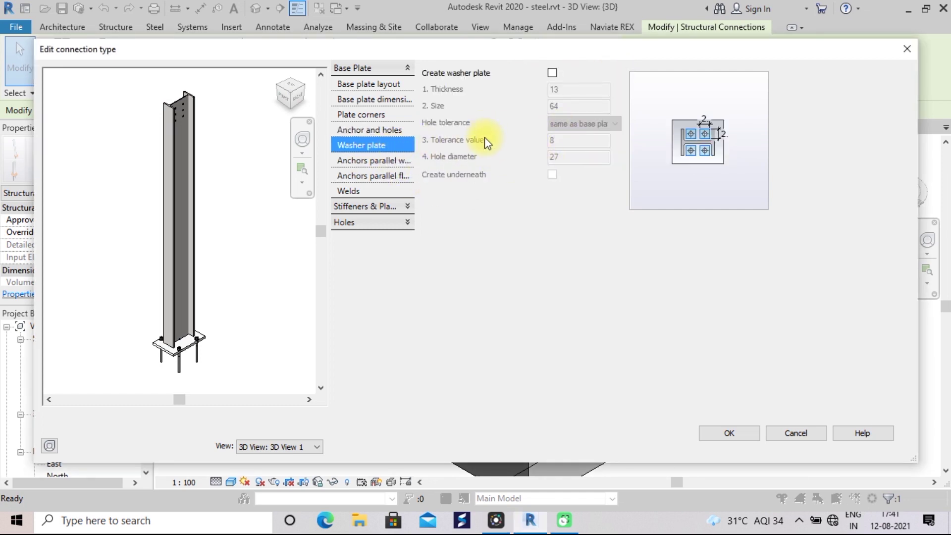
# - Turn on washer plates for the anchors, with thickness 13 and size 64
pyautogui.click(551, 73)
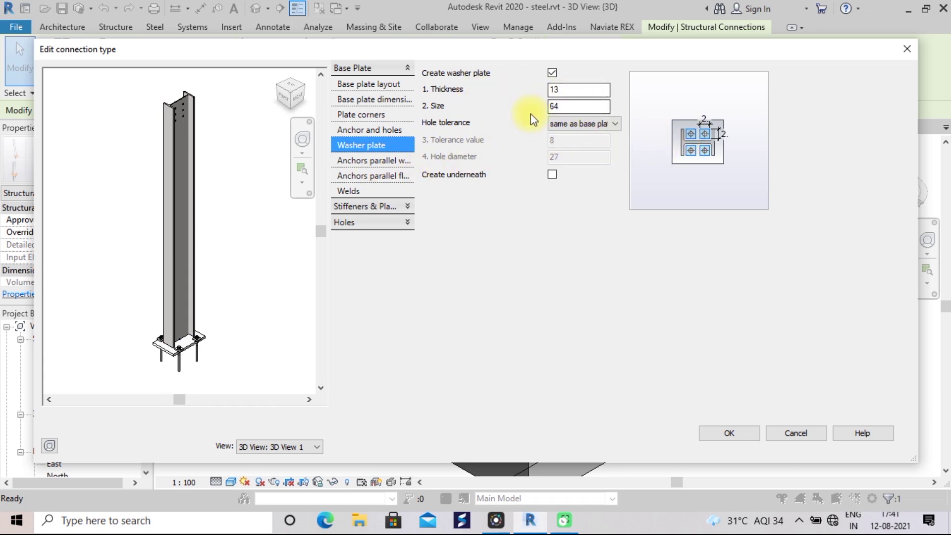
pyautogui.doubleClick(553, 106)
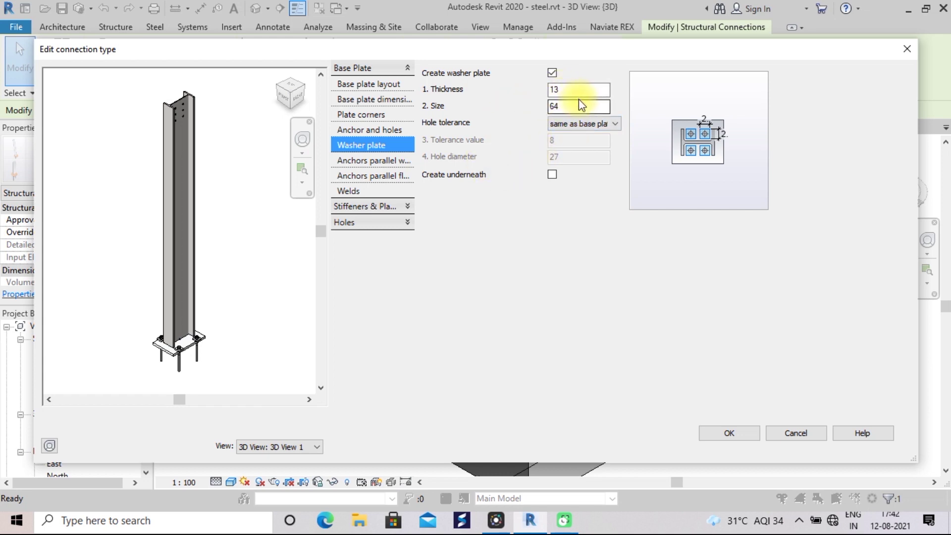
pyautogui.press('Down')
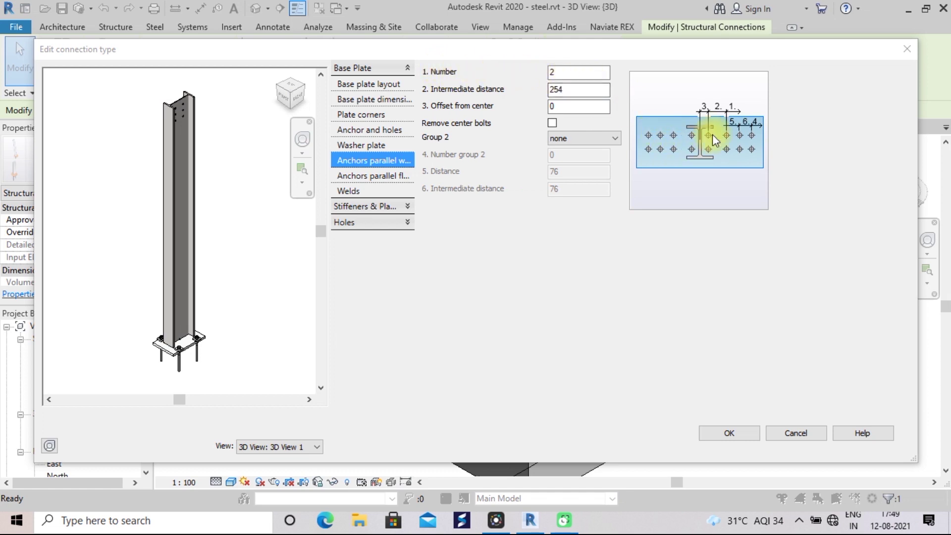
pyautogui.click(584, 107)
# - Keep two anchors spaced 254 along web and flange, and review the web weld thickness of 6
pyautogui.click(365, 176)
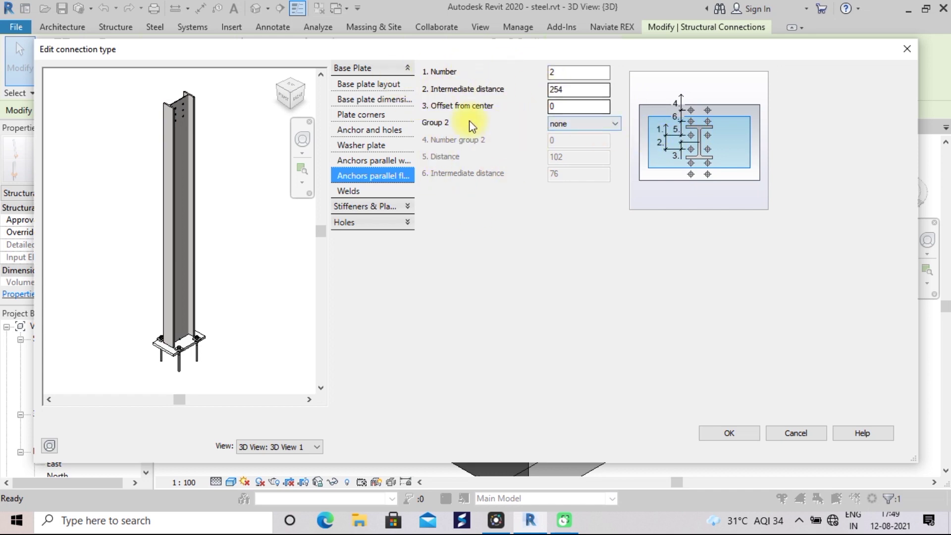
pyautogui.click(367, 190)
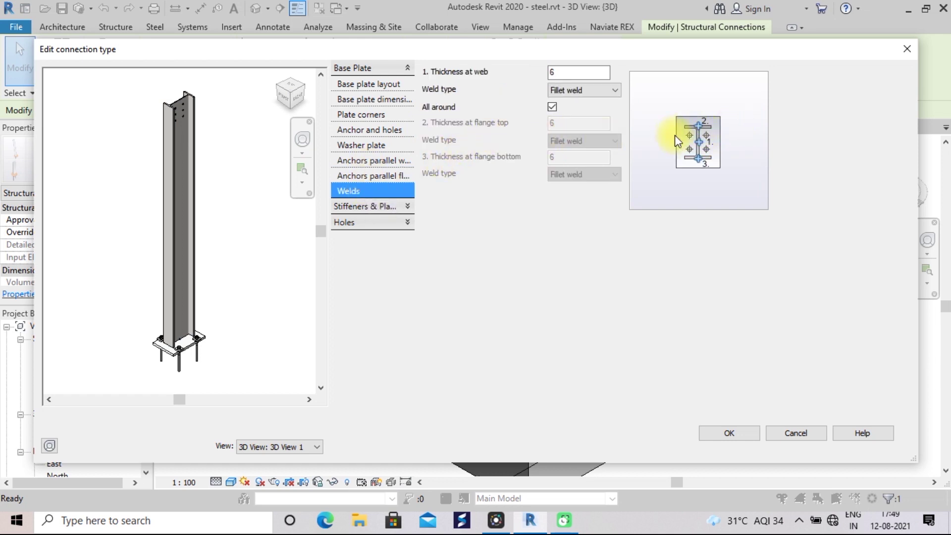
pyautogui.click(574, 73)
pyautogui.press('Tab')
# - Keep the all-around fillet weld at thickness 6 and review the leveling plate settings
pyautogui.click(617, 93)
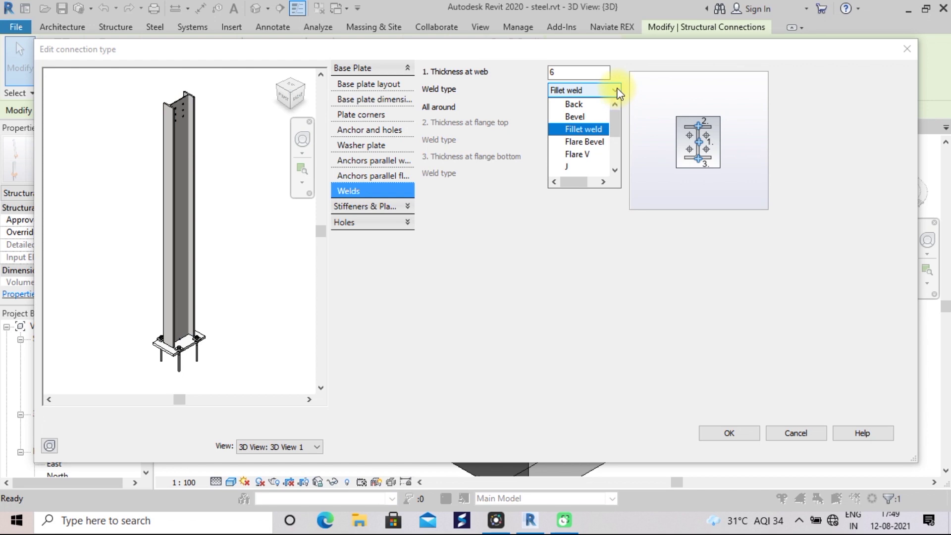
pyautogui.click(570, 242)
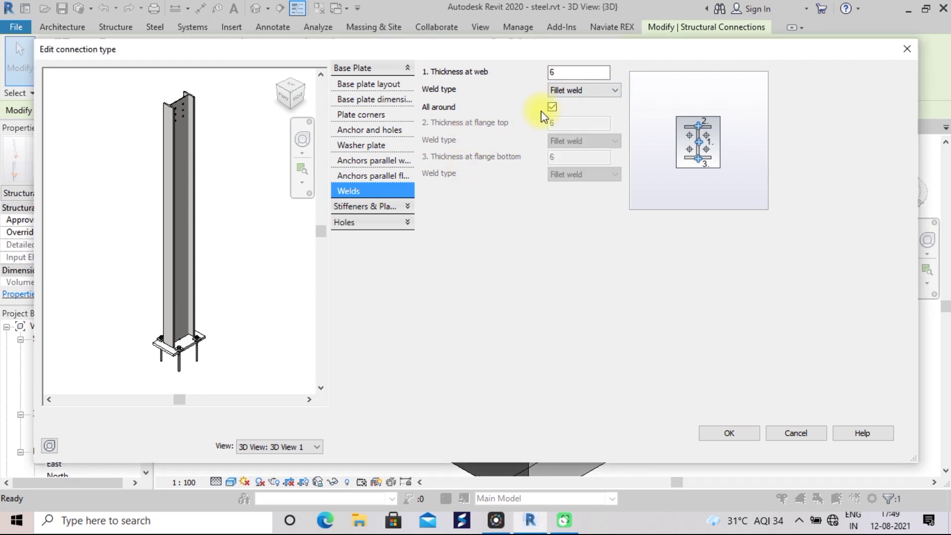
pyautogui.click(407, 207)
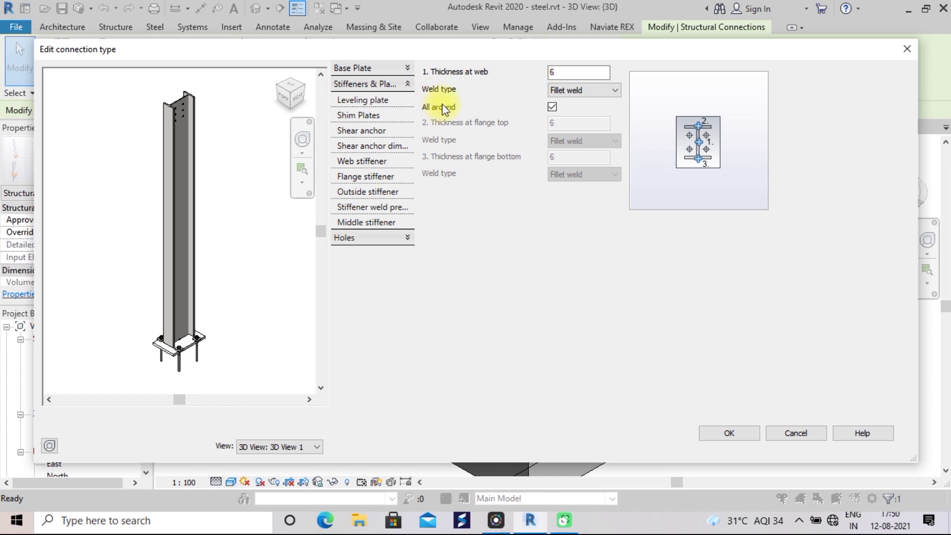
pyautogui.click(387, 98)
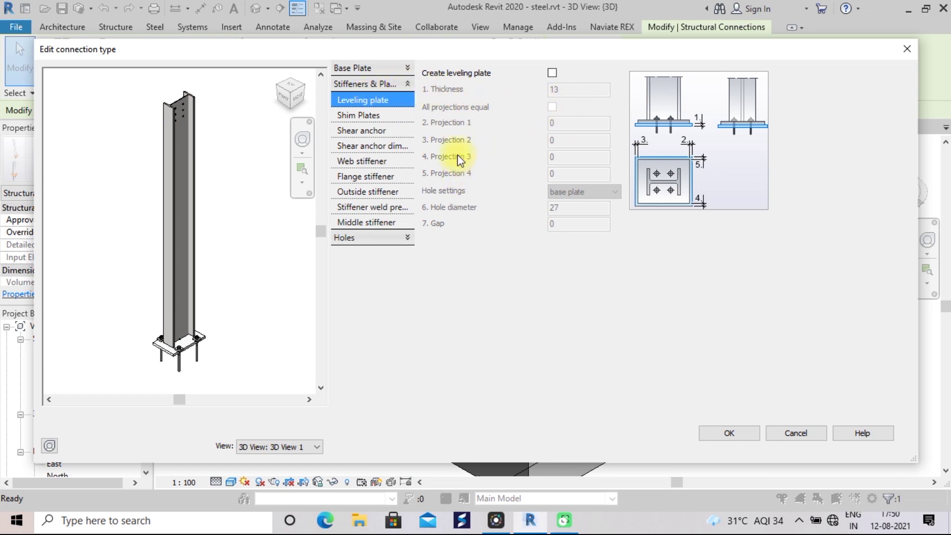
# - Turn on leveling plate creation and review its Projection 3 and 4 values
pyautogui.click(553, 73)
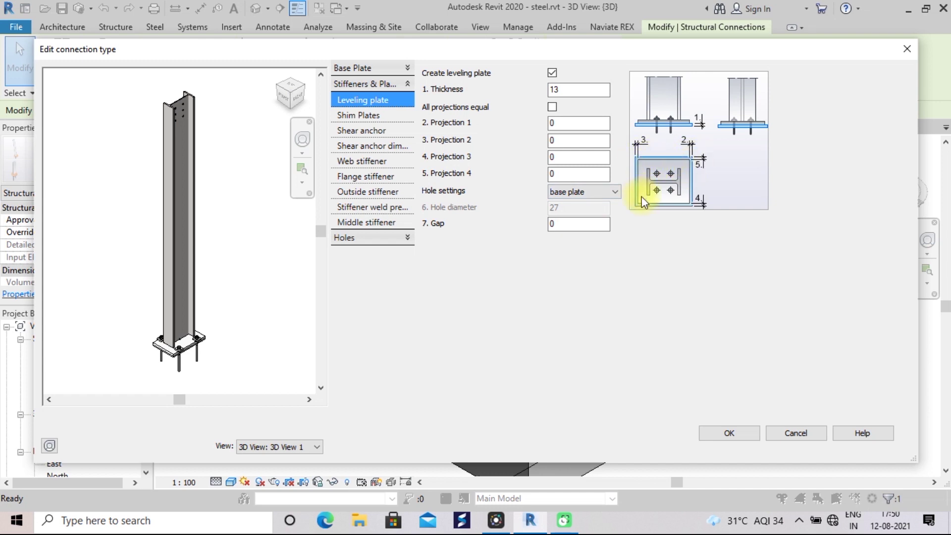
pyautogui.click(557, 174)
pyautogui.hotkey('shift', 'Tab')
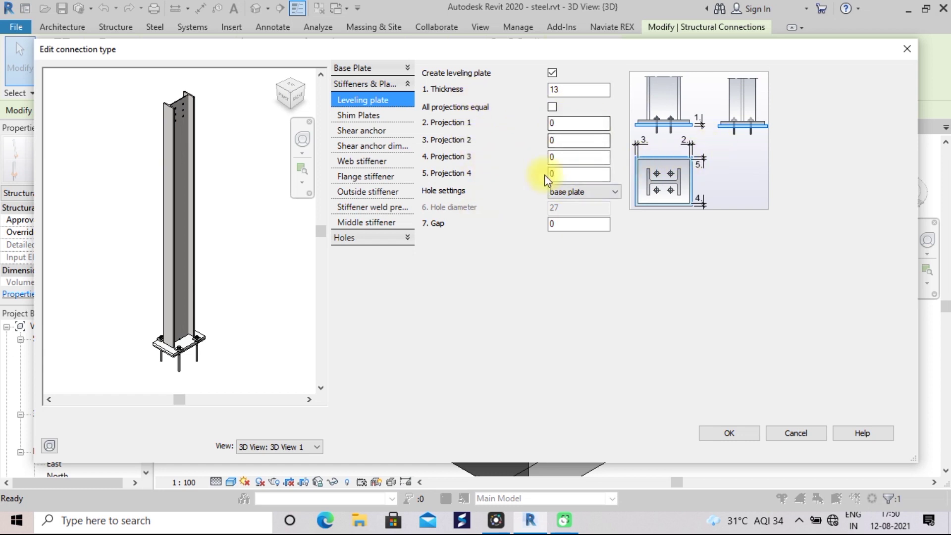
pyautogui.click(376, 115)
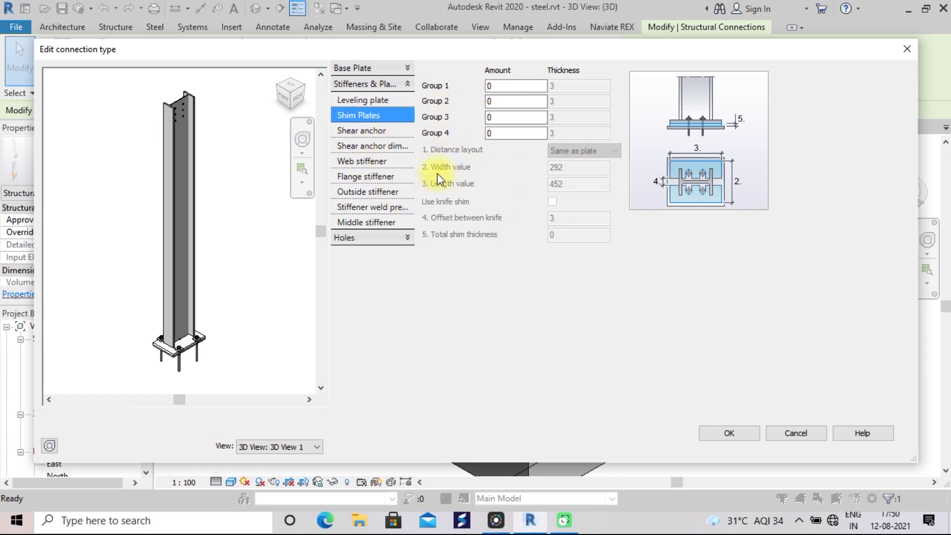
# - Review the shear anchor, leveling plate and shim plate pages, then apply the connection type settings
pyautogui.click(378, 130)
pyautogui.click(375, 102)
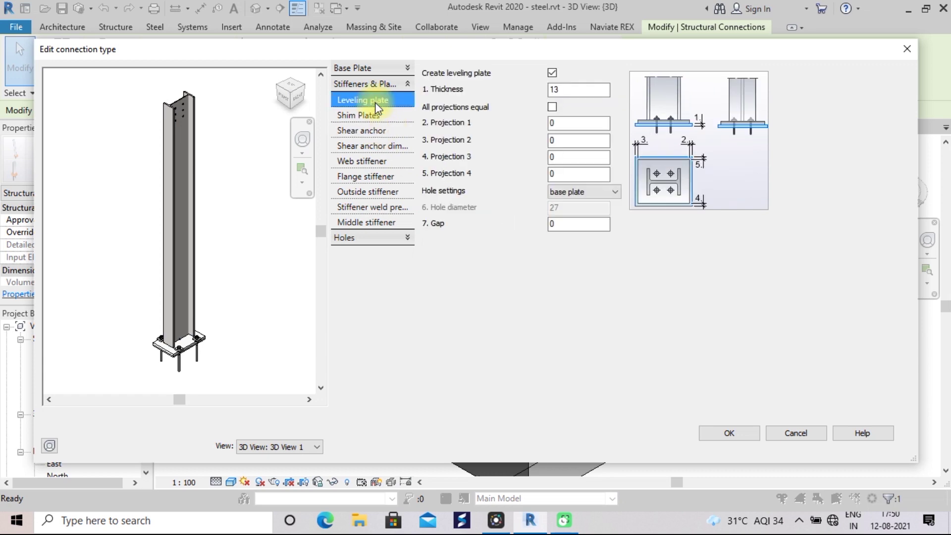
pyautogui.click(380, 115)
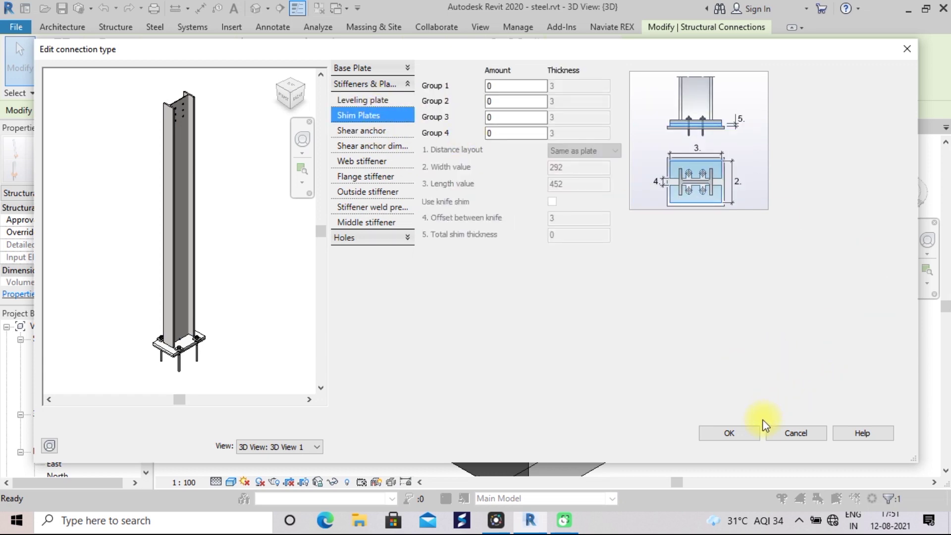
pyautogui.click(748, 433)
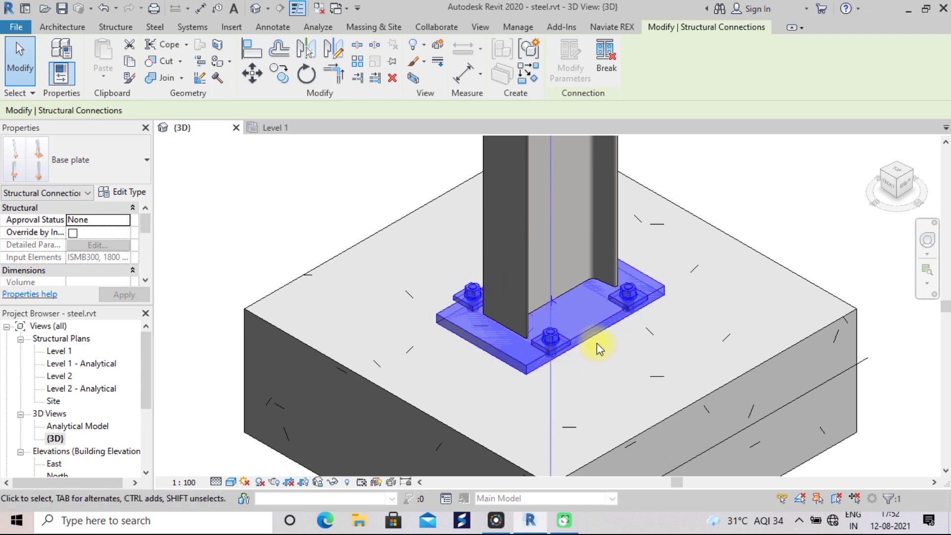
# - Zoom and pan to the bare column footing near grid 2, then save the project from the reminder
pyautogui.scroll(-2, 662, 360)
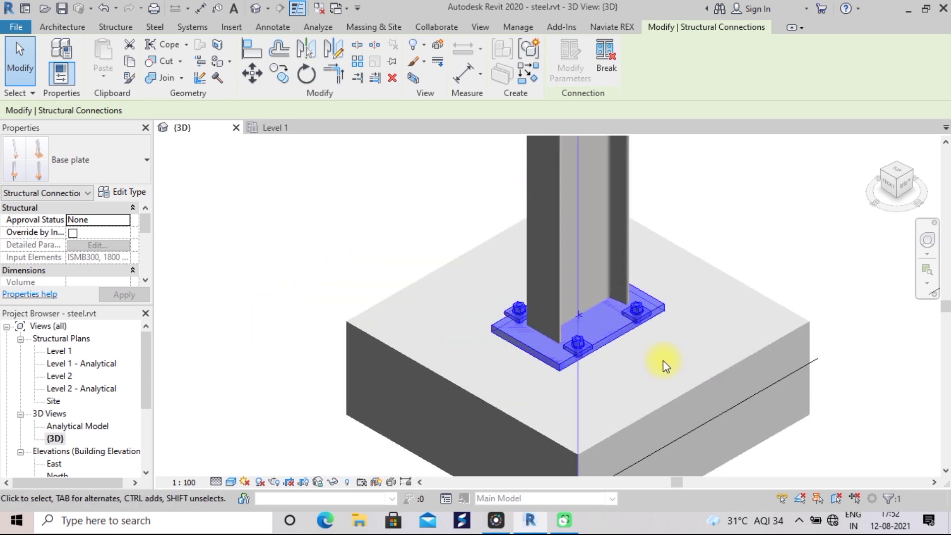
pyautogui.scroll(-2, 663, 361)
pyautogui.scroll(-2, 663, 361)
pyautogui.scroll(-2, 663, 361)
pyautogui.scroll(-1, 663, 360)
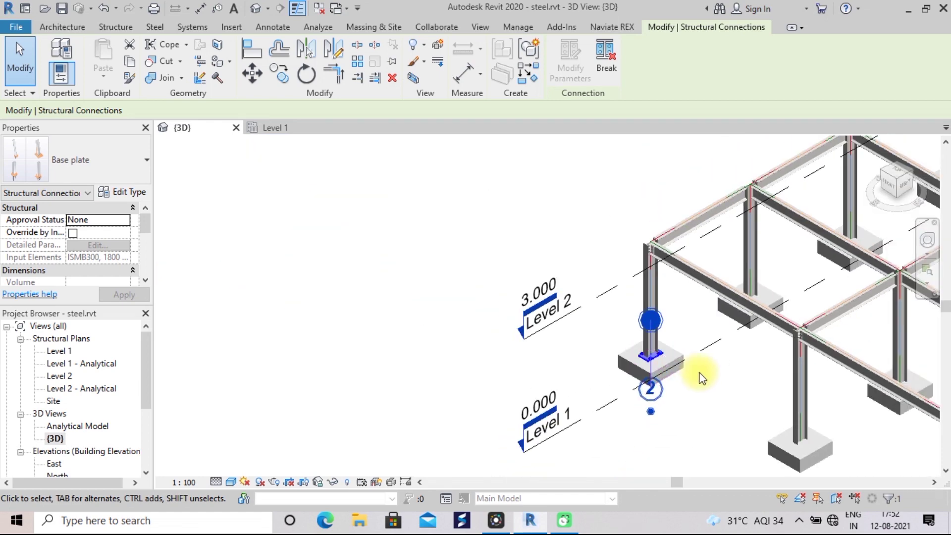
pyautogui.scroll(1, 703, 389)
pyautogui.moveTo(702, 389)
pyautogui.mouseDown(button='middle')
pyautogui.moveTo(573, 298)
pyautogui.moveTo(488, 274)
pyautogui.mouseUp(button='middle')
pyautogui.scroll(2, 608, 320)
pyautogui.scroll(-1, 492, 263)
pyautogui.scroll(-1, 498, 257)
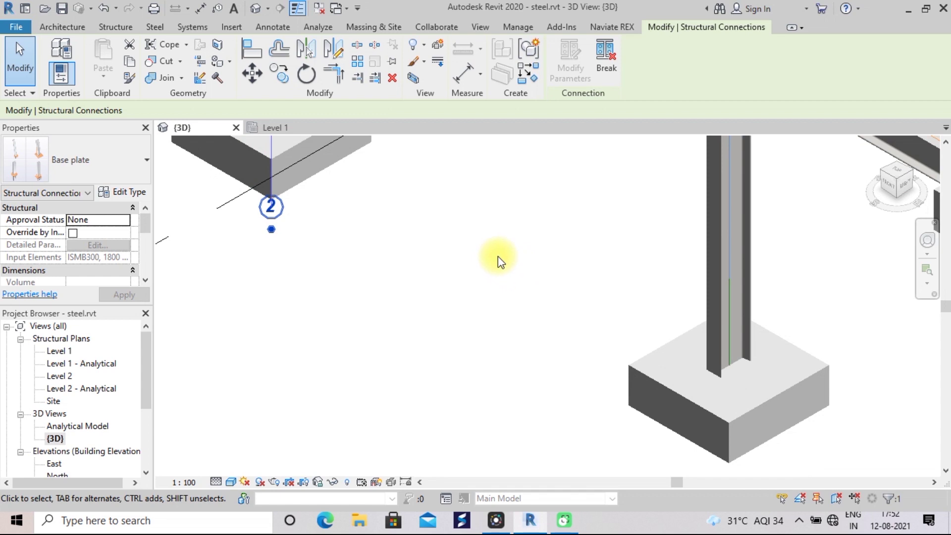
pyautogui.click(155, 27)
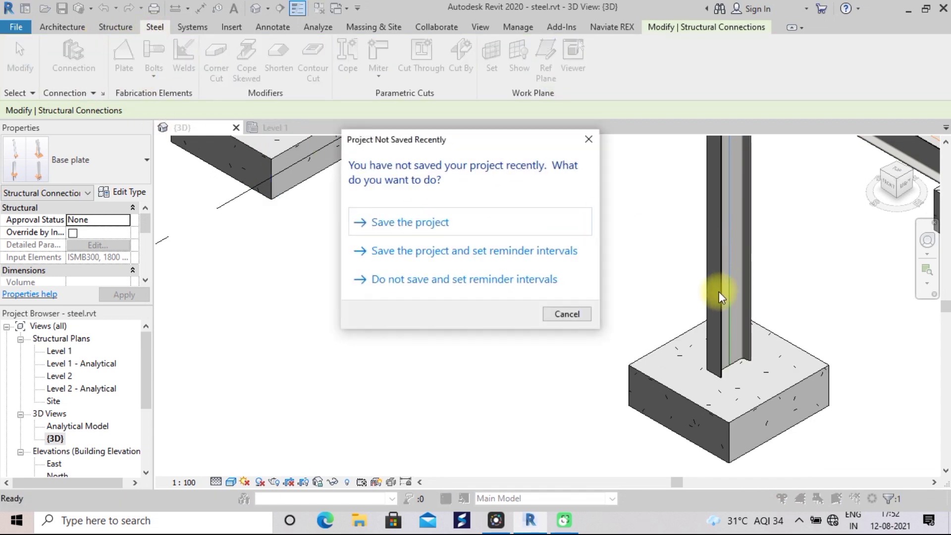
pyautogui.click(514, 228)
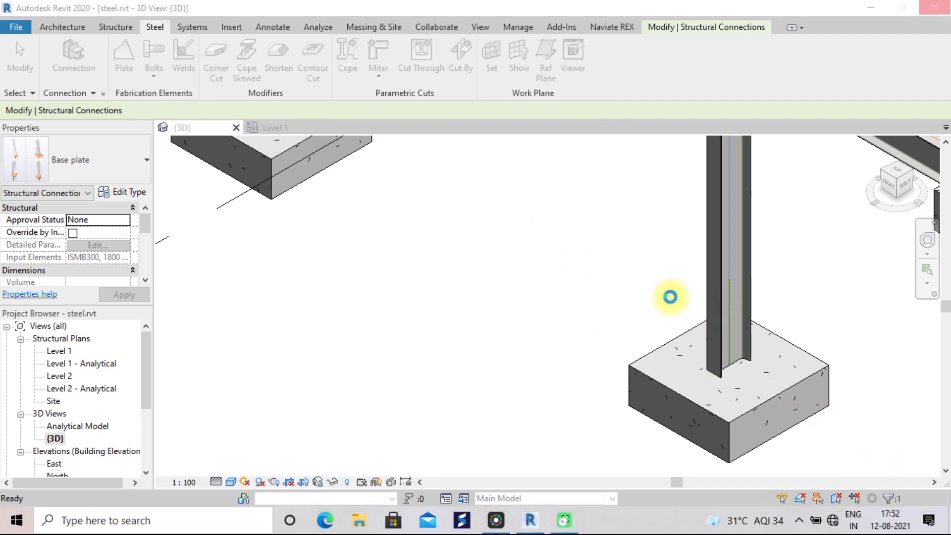
# - Connect the ISMB300 column to its footing and make the connection a Base plate
pyautogui.click(720, 319)
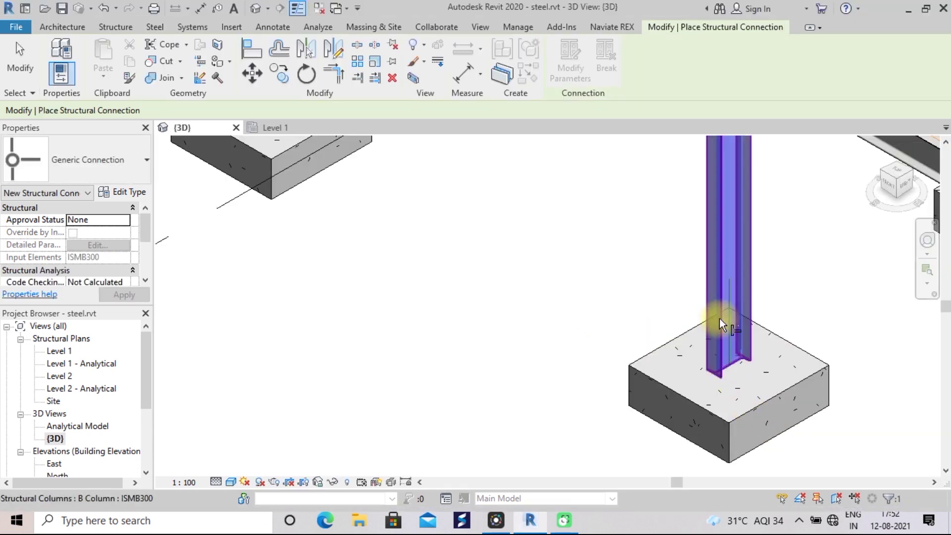
pyautogui.click(670, 388)
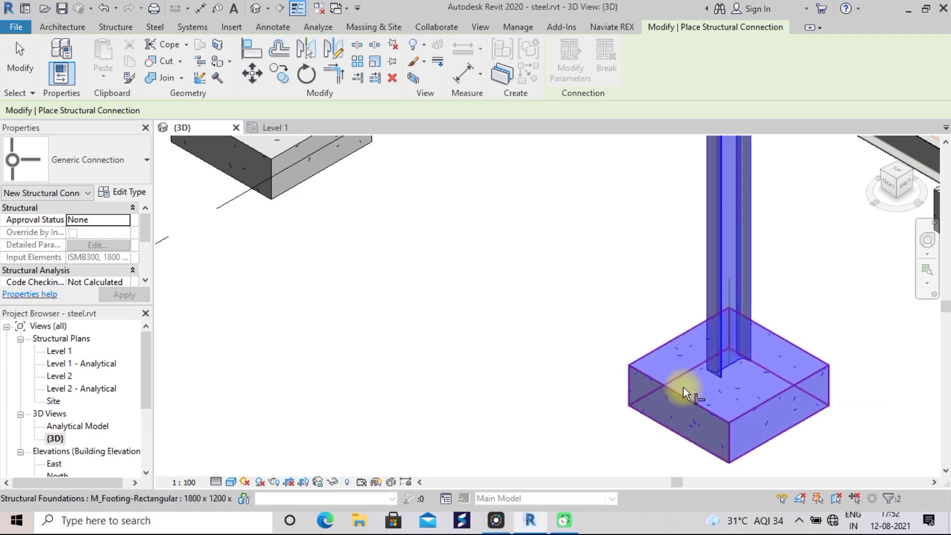
pyautogui.press('Return')
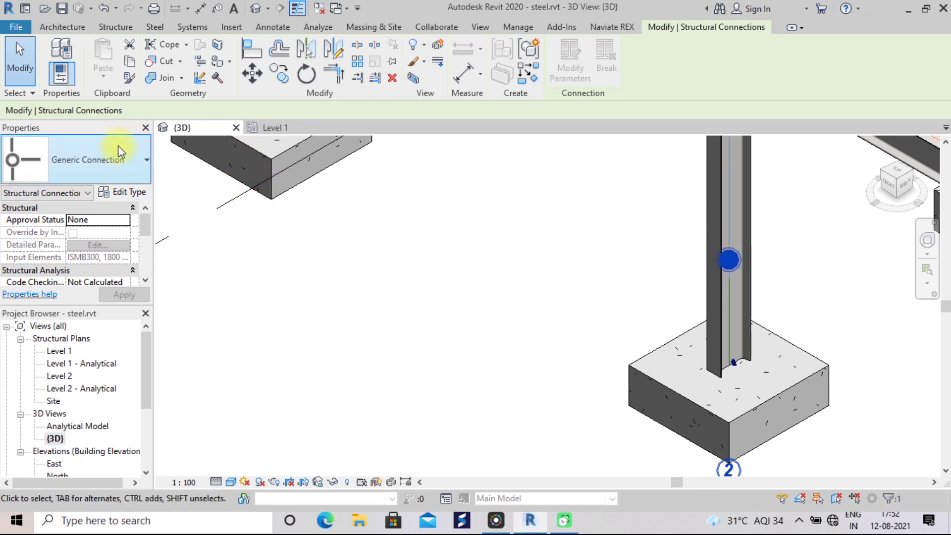
pyautogui.click(147, 161)
pyautogui.scroll(1, 129, 223)
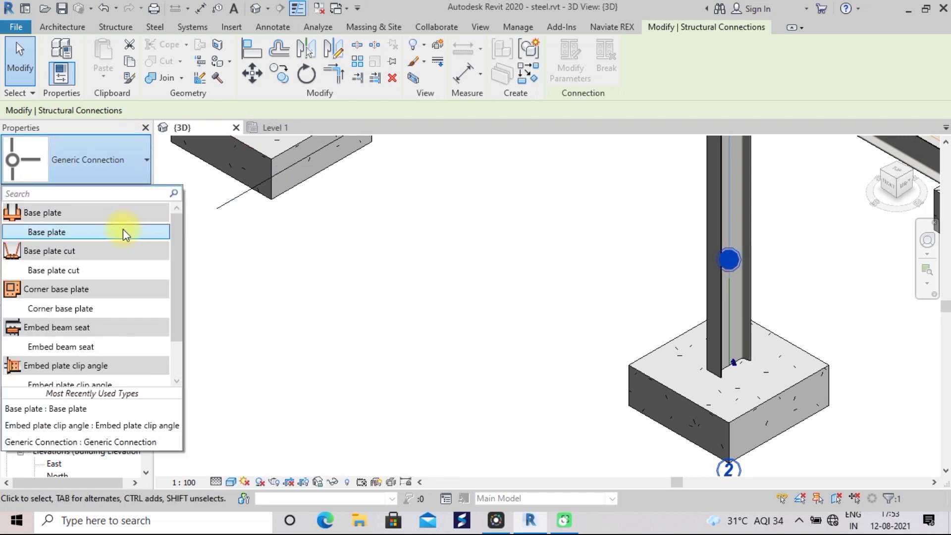
pyautogui.click(125, 231)
pyautogui.scroll(-1, 492, 296)
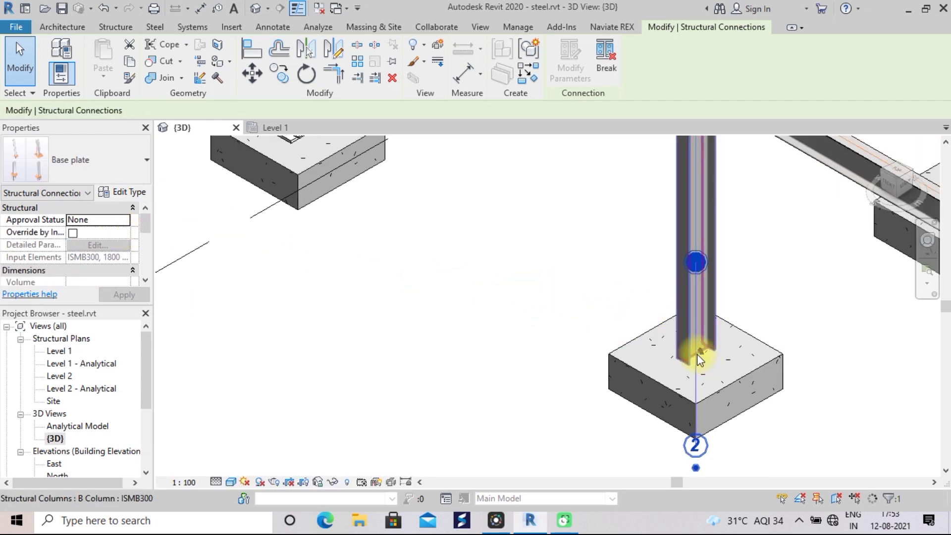
pyautogui.scroll(2, 770, 293)
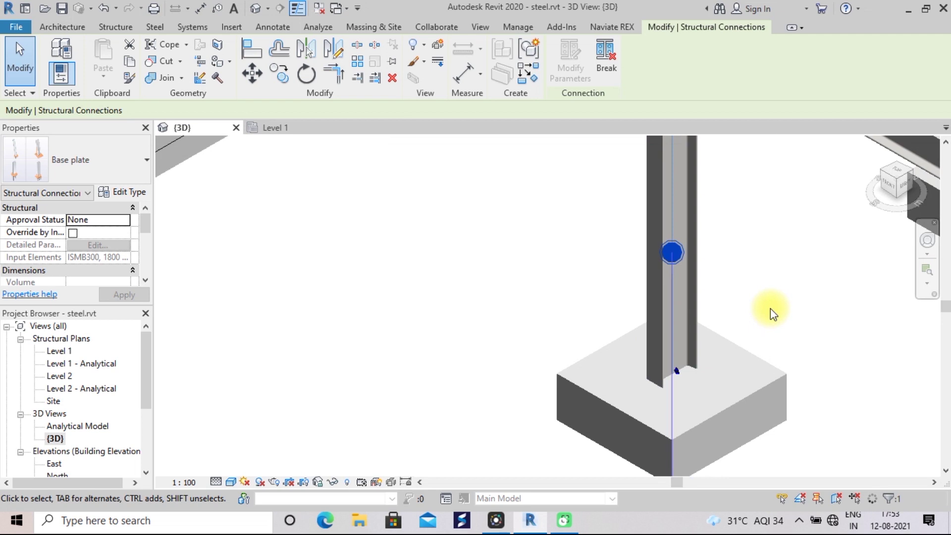
# - Show the view at Fine detail level and deselect the new base plate connection
pyautogui.moveTo(771, 309); pyautogui.dragTo(743, 254, button='middle')
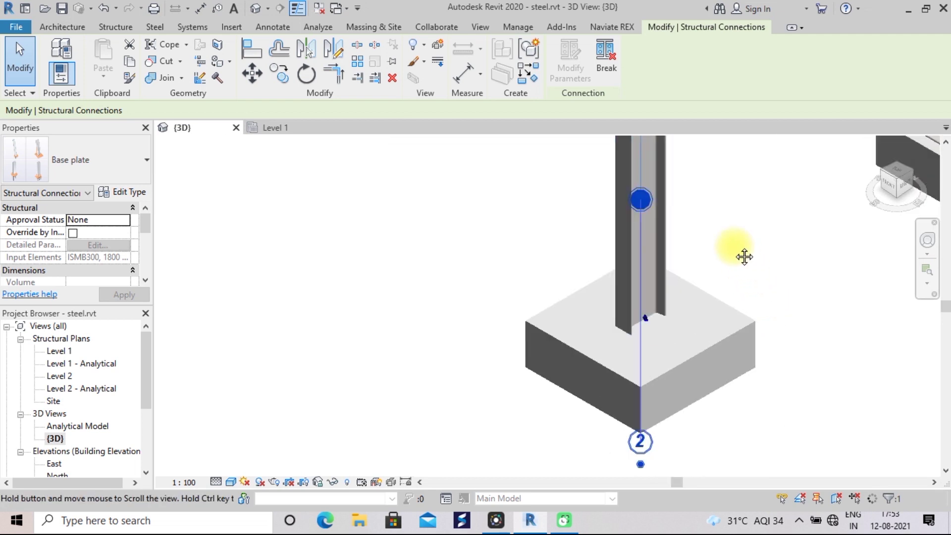
pyautogui.click(217, 481)
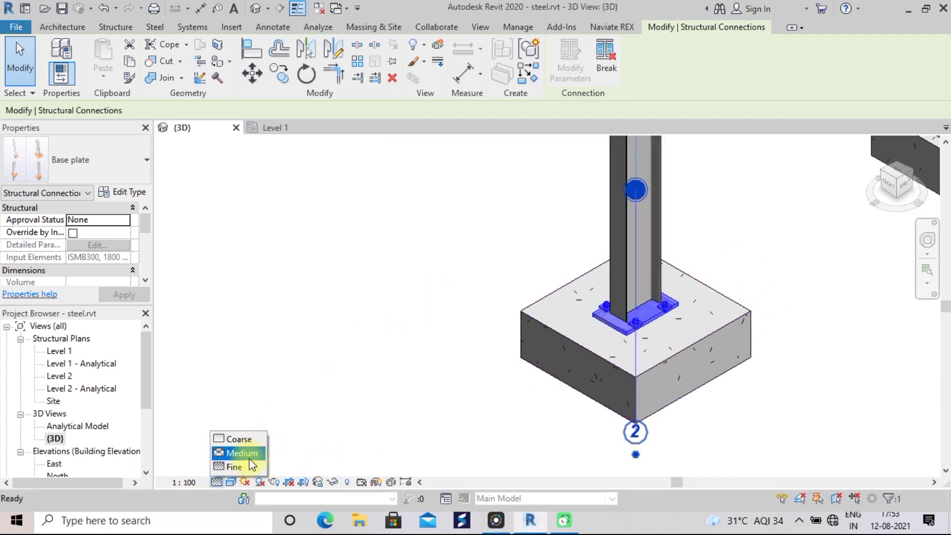
pyautogui.click(234, 467)
pyautogui.press('Escape')
pyautogui.scroll(1, 711, 304)
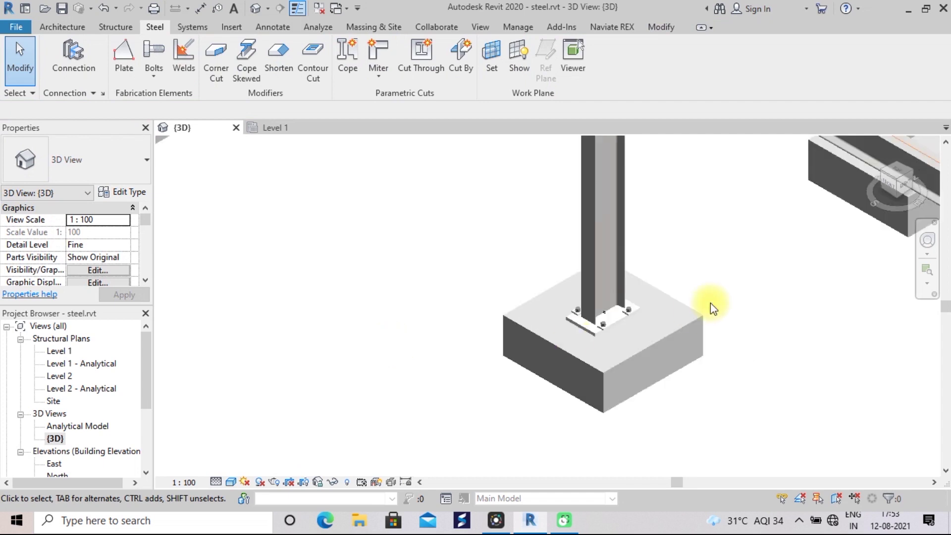
pyautogui.scroll(1, 768, 276)
pyautogui.scroll(-1, 809, 297)
pyautogui.scroll(1, 808, 297)
pyautogui.scroll(-1, 809, 297)
pyautogui.scroll(-1, 809, 297)
pyautogui.scroll(-1, 812, 299)
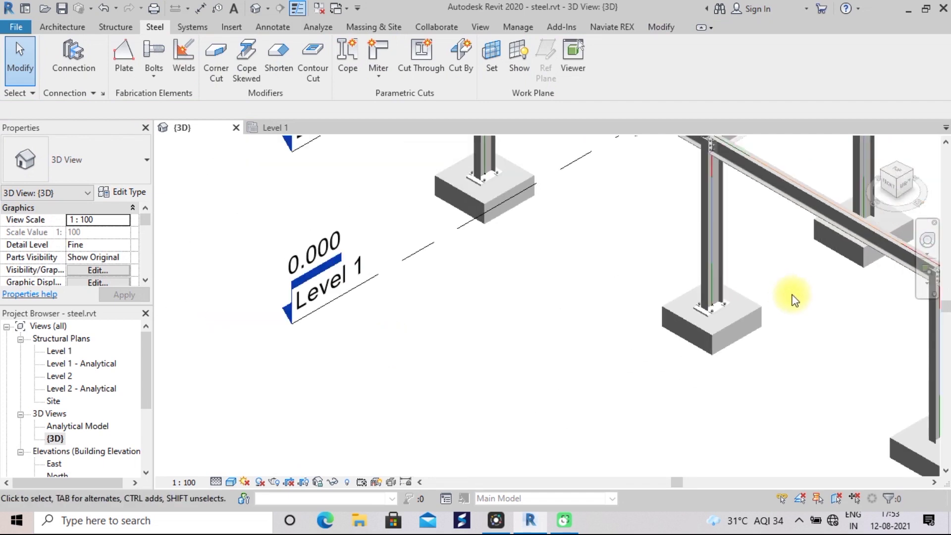
pyautogui.scroll(1, 796, 303)
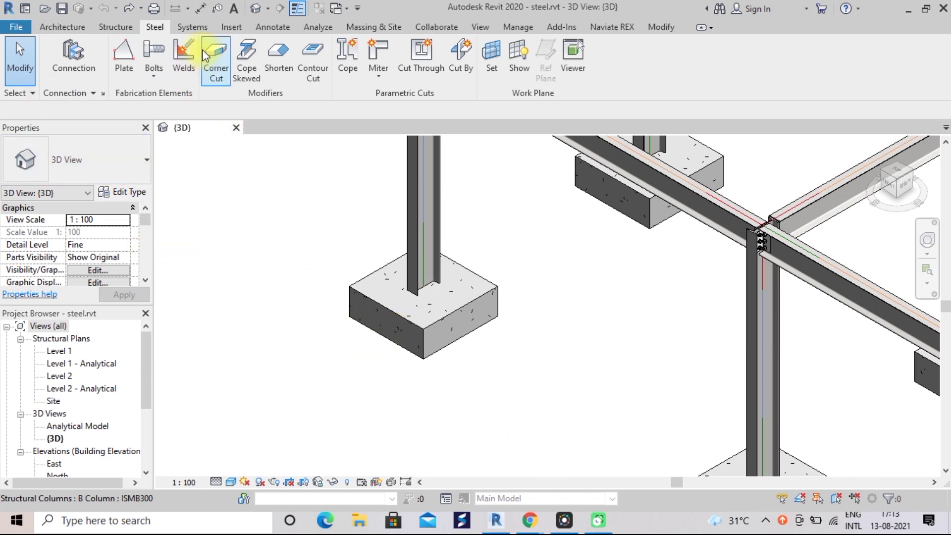
# - Create a structural connection between the steel column and its concrete footing
pyautogui.click(76, 53)
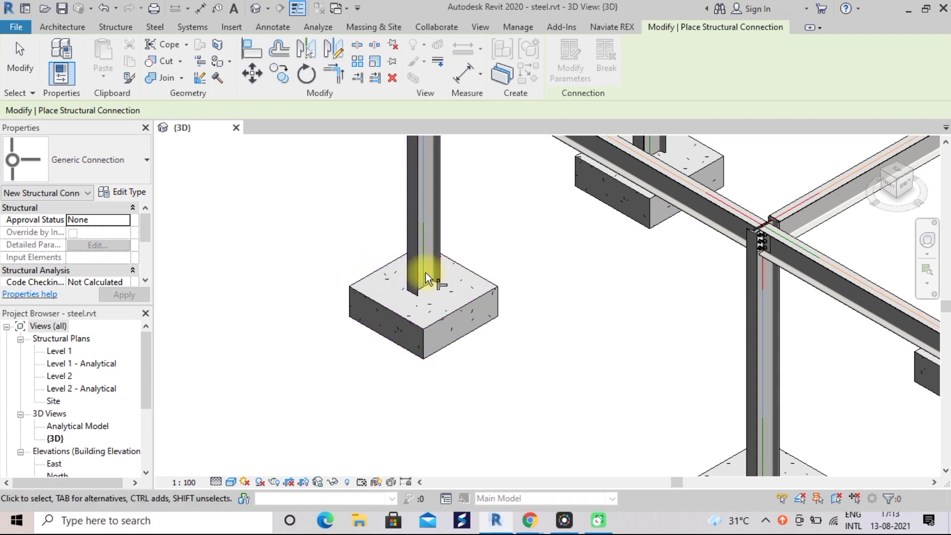
pyautogui.click(417, 277)
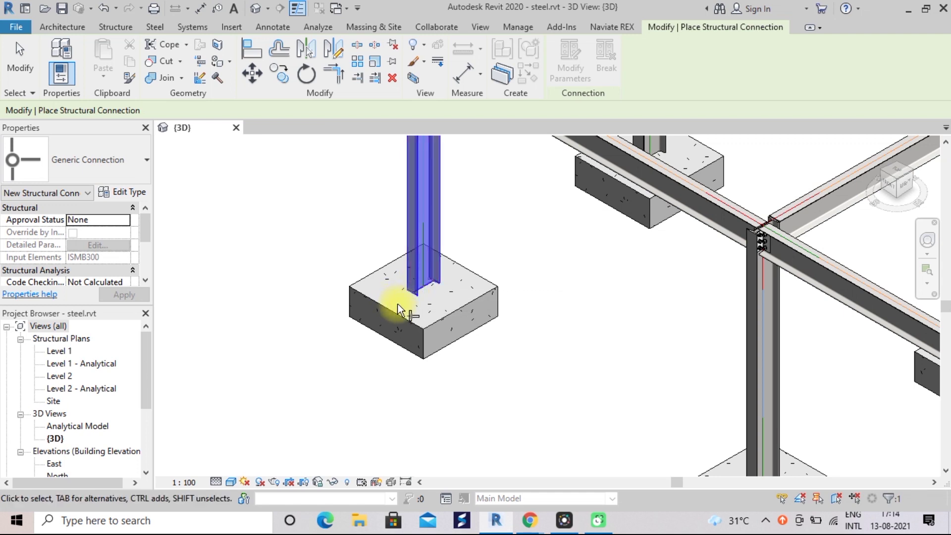
pyautogui.click(406, 327)
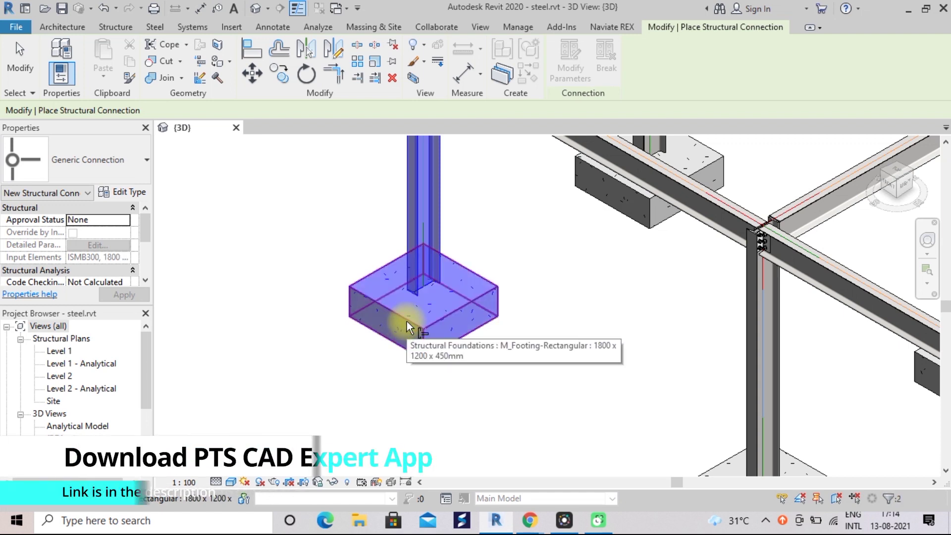
pyautogui.press('Return')
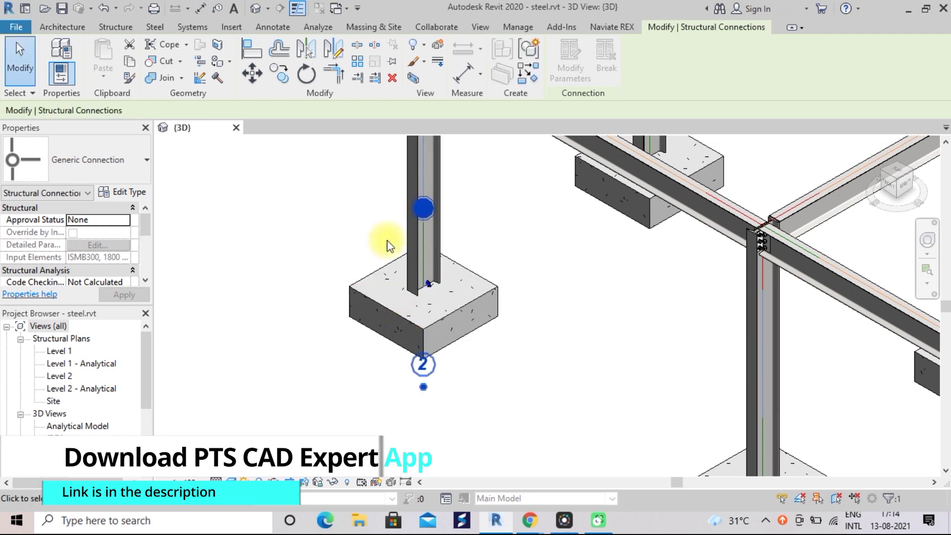
pyautogui.click(424, 210)
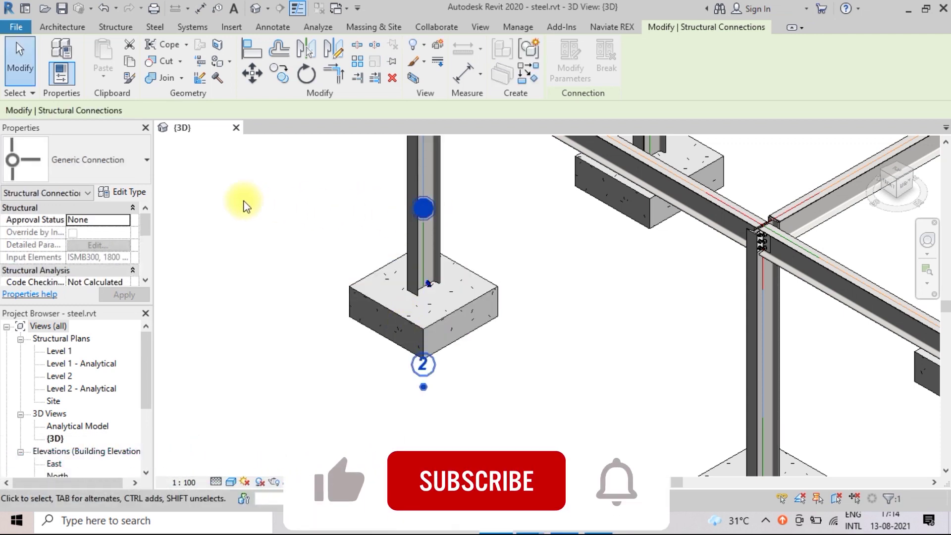
# - Set the connection type to Base plate cut and deselect it
pyautogui.click(144, 160)
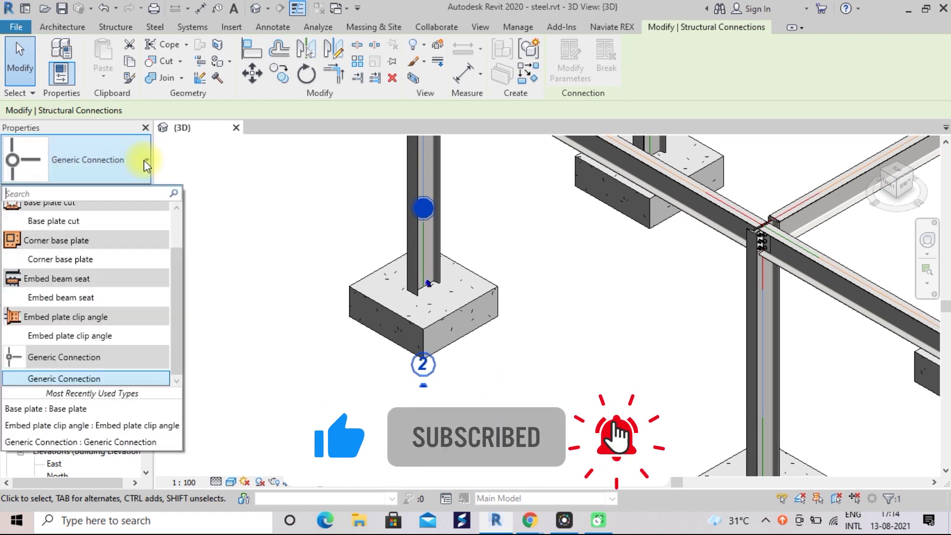
pyautogui.scroll(1, 121, 233)
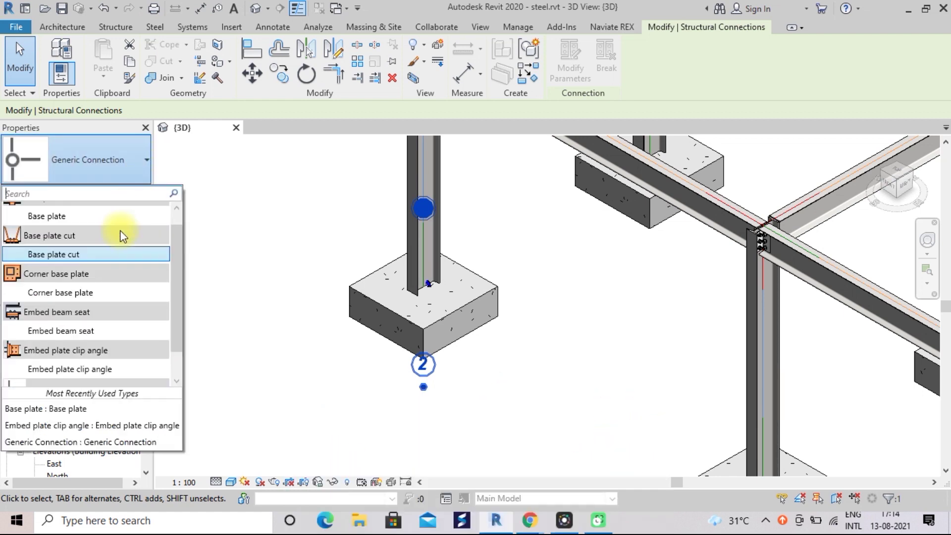
pyautogui.scroll(1, 121, 233)
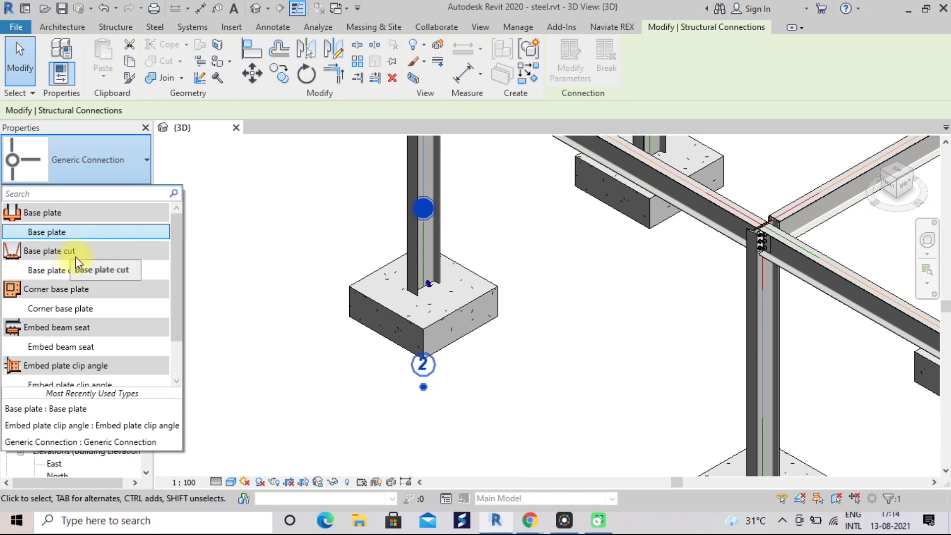
pyautogui.moveTo(46, 269)
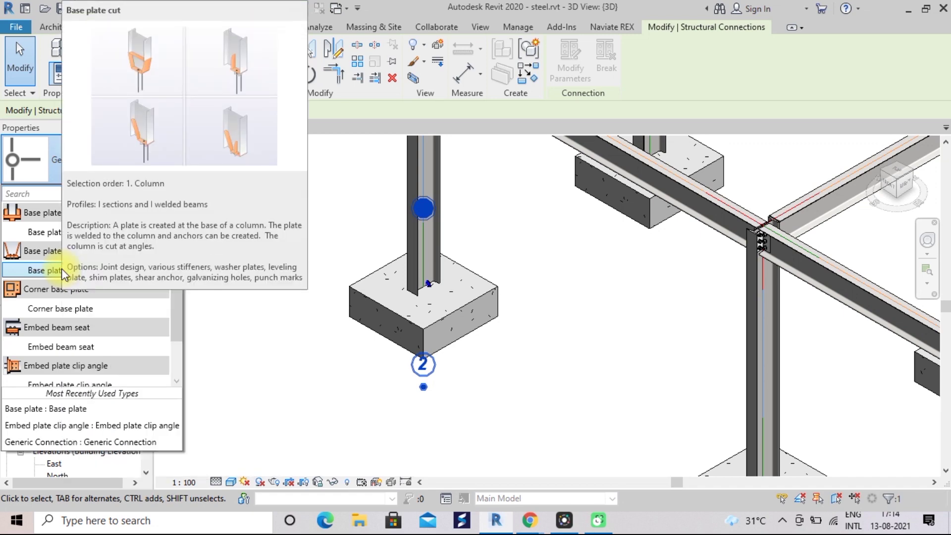
pyautogui.click(61, 269)
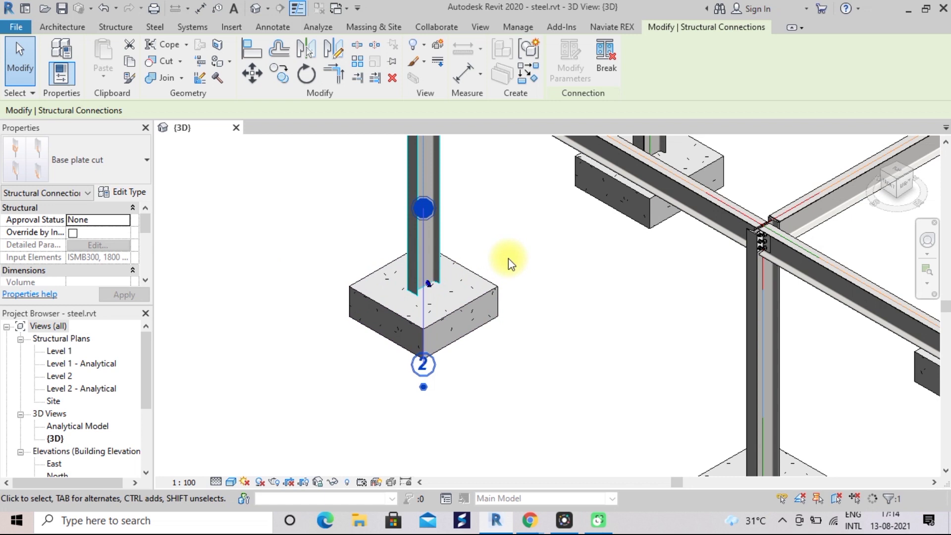
pyautogui.scroll(3, 508, 257)
pyautogui.scroll(1, 479, 260)
pyautogui.scroll(-2, 479, 260)
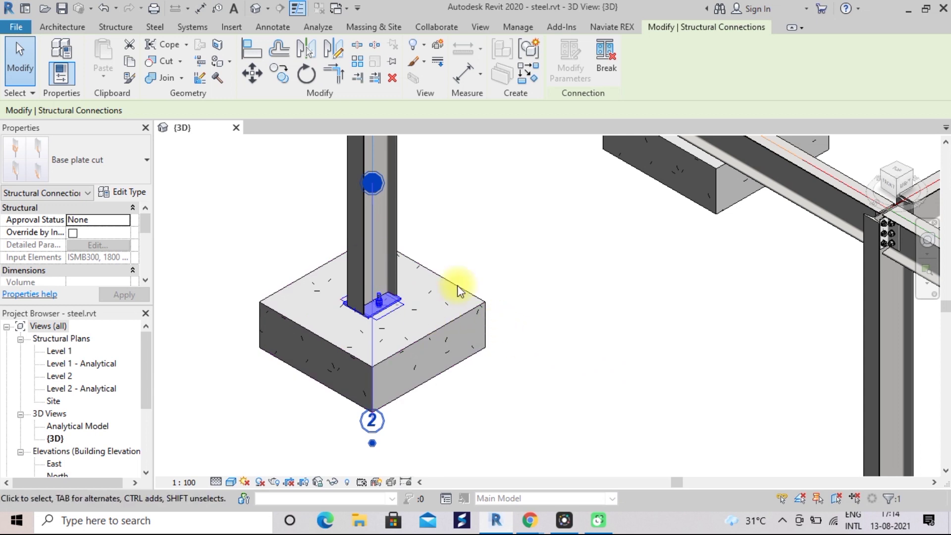
pyautogui.click(489, 270)
pyautogui.scroll(2, 480, 282)
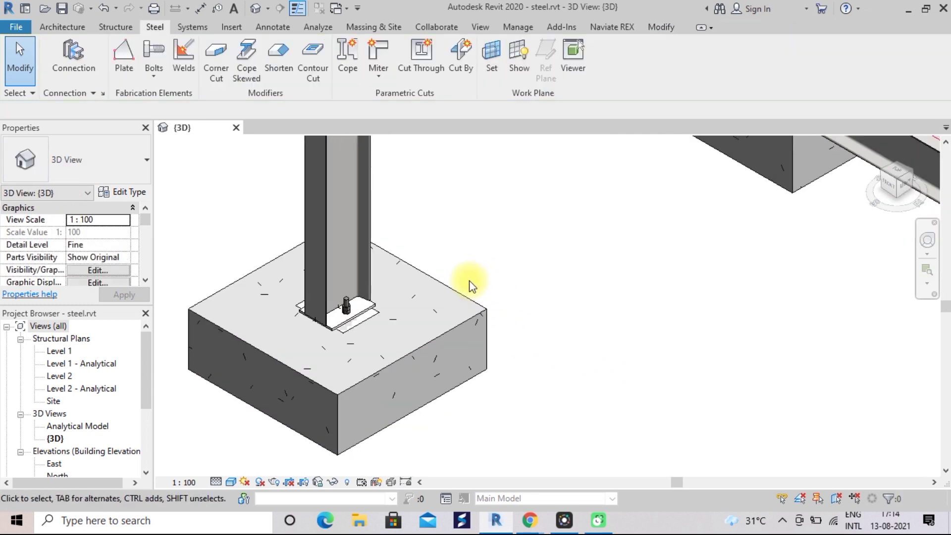
pyautogui.scroll(-1, 495, 280)
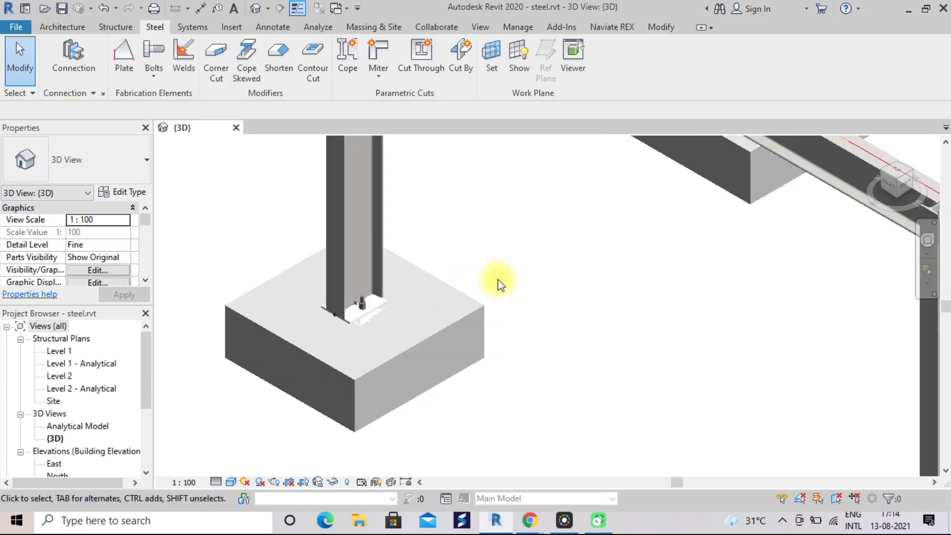
pyautogui.click(530, 520)
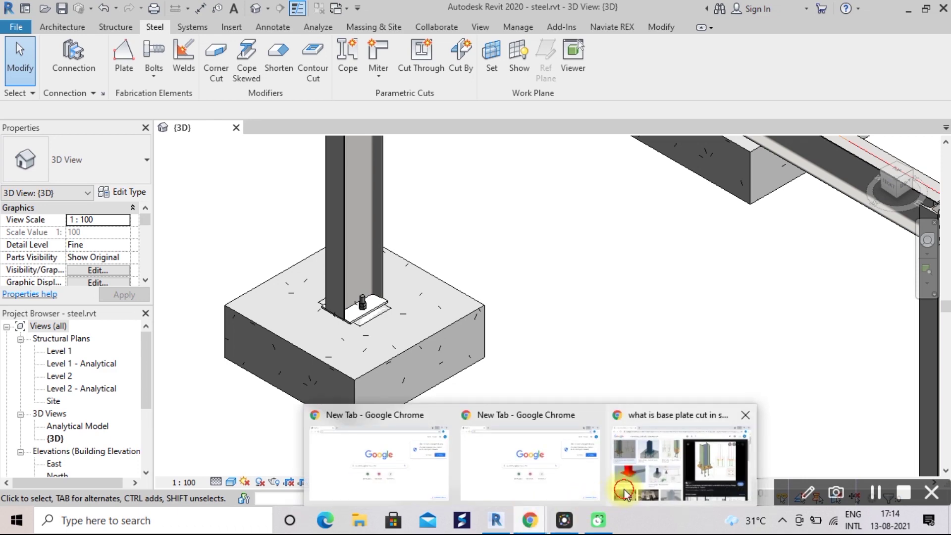
pyautogui.click(625, 493)
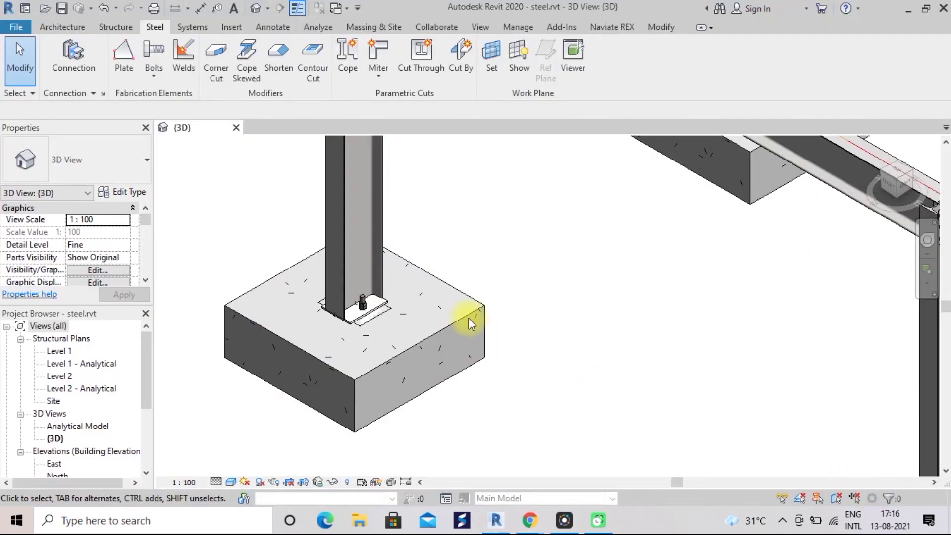
# - Select the existing base plate connection and pan across the steel frame
pyautogui.click(367, 317)
pyautogui.scroll(2, 372, 320)
pyautogui.scroll(-1, 377, 320)
pyautogui.scroll(-2, 379, 317)
pyautogui.scroll(-2, 396, 320)
pyautogui.scroll(-2, 431, 321)
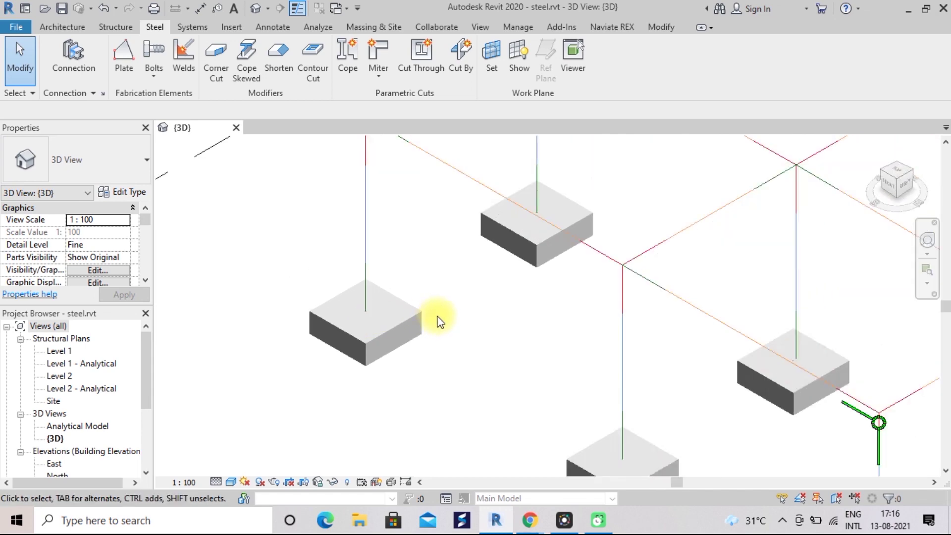
pyautogui.moveTo(442, 353); pyautogui.dragTo(418, 253, button='middle')
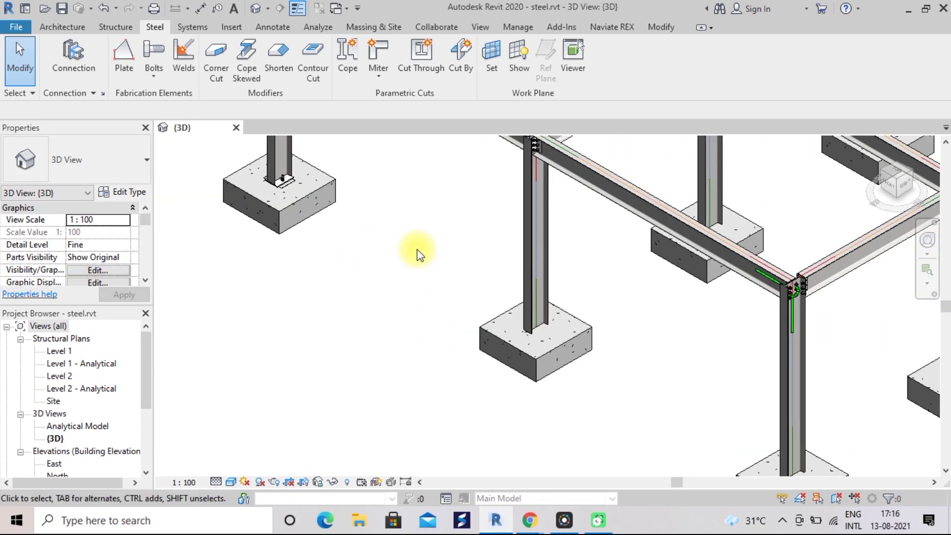
pyautogui.scroll(-1, 417, 252)
pyautogui.scroll(1, 417, 253)
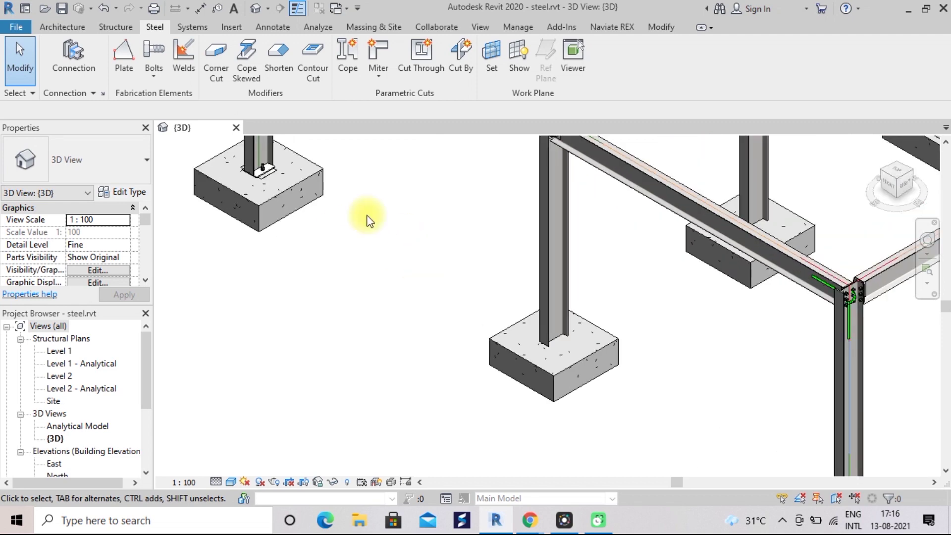
# - Connect the next column to its footing as a Corner base plate connection
pyautogui.click(73, 55)
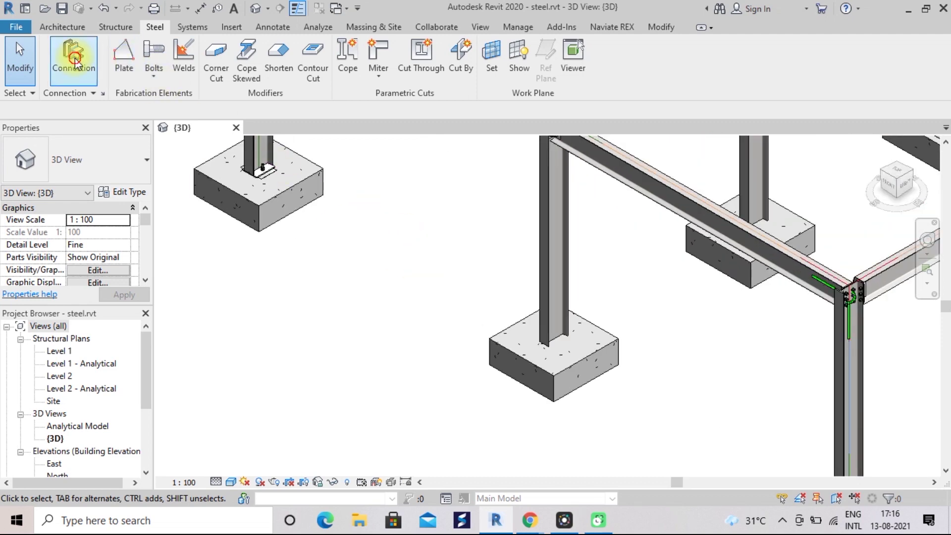
pyautogui.click(548, 275)
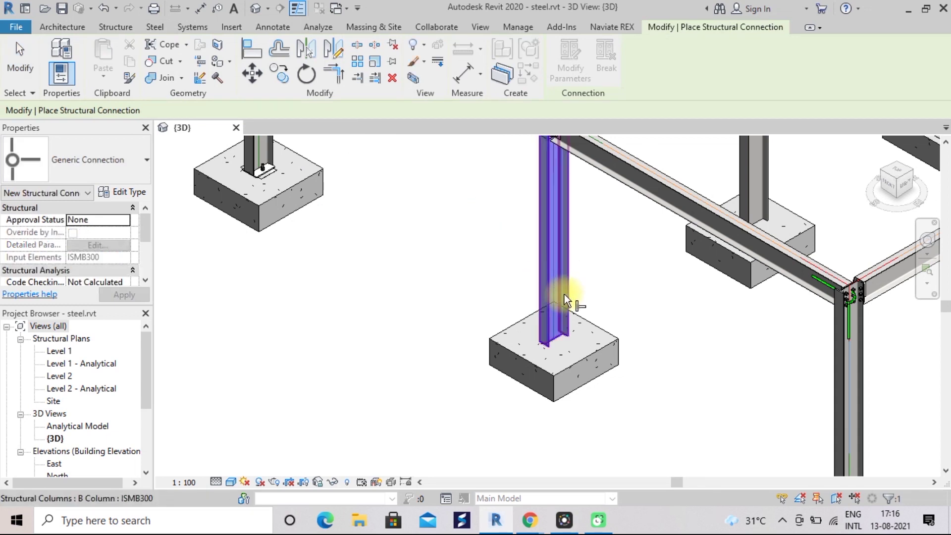
pyautogui.keyDown('ctrl'); pyautogui.click(513, 350); pyautogui.keyUp('ctrl')
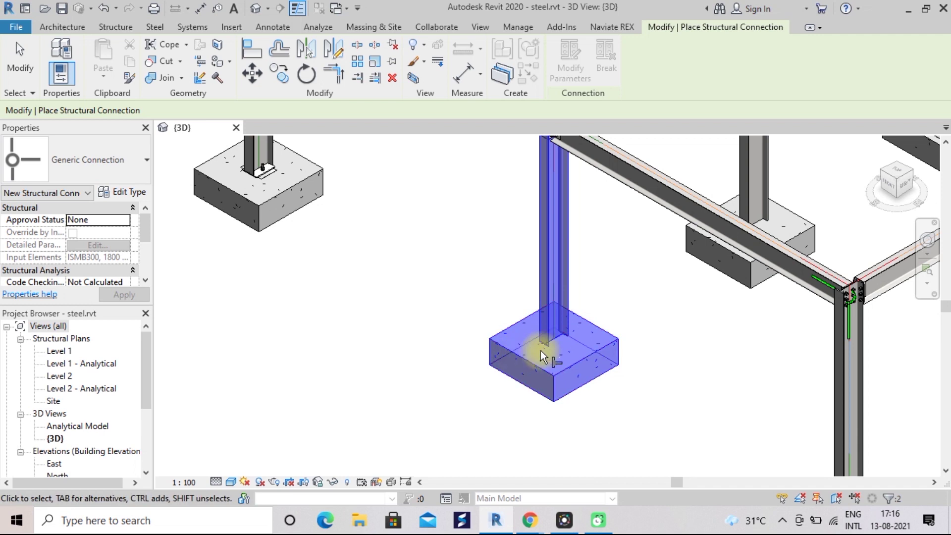
pyautogui.press('Return')
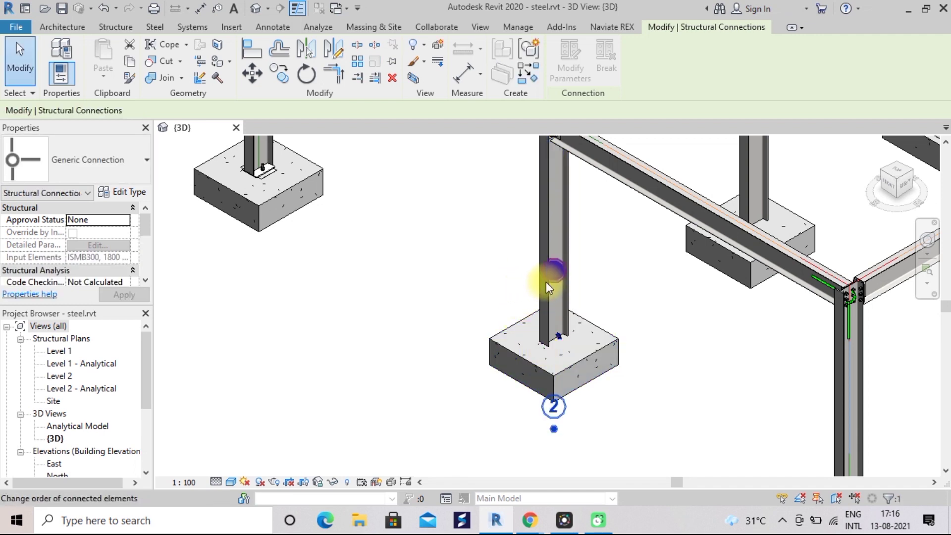
pyautogui.click(548, 281)
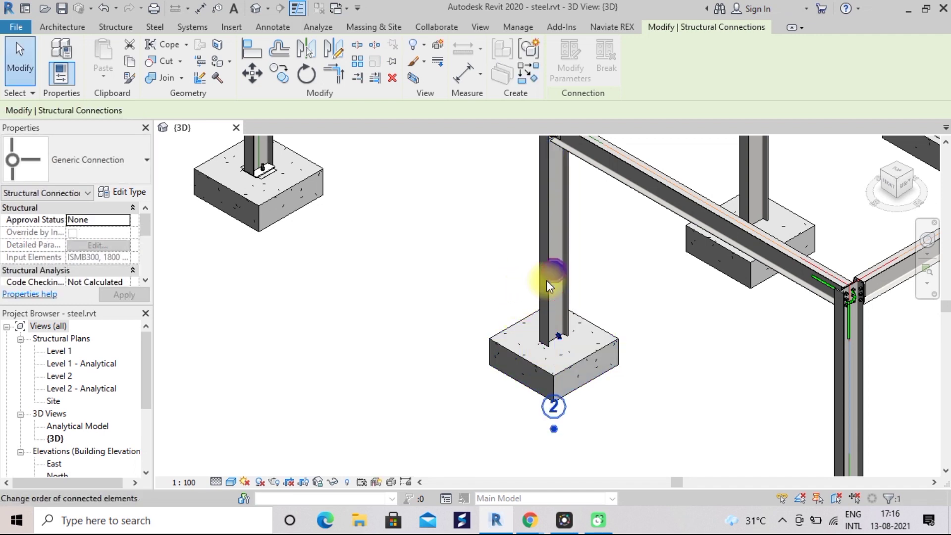
pyautogui.click(142, 165)
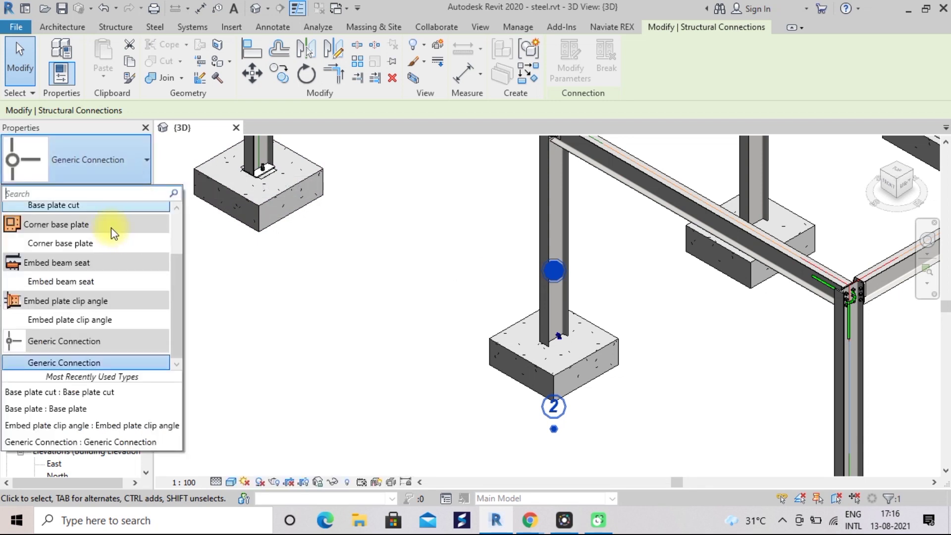
pyautogui.click(175, 211)
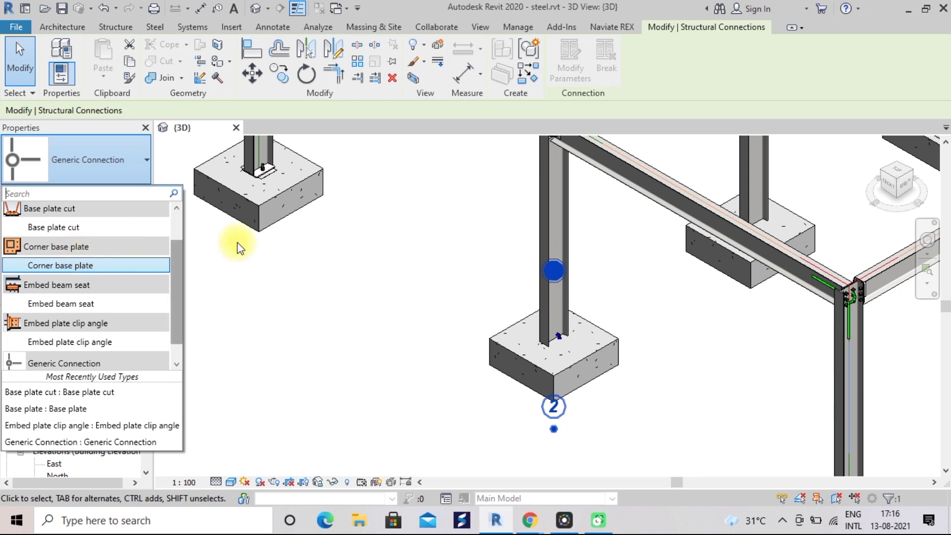
pyautogui.click(99, 268)
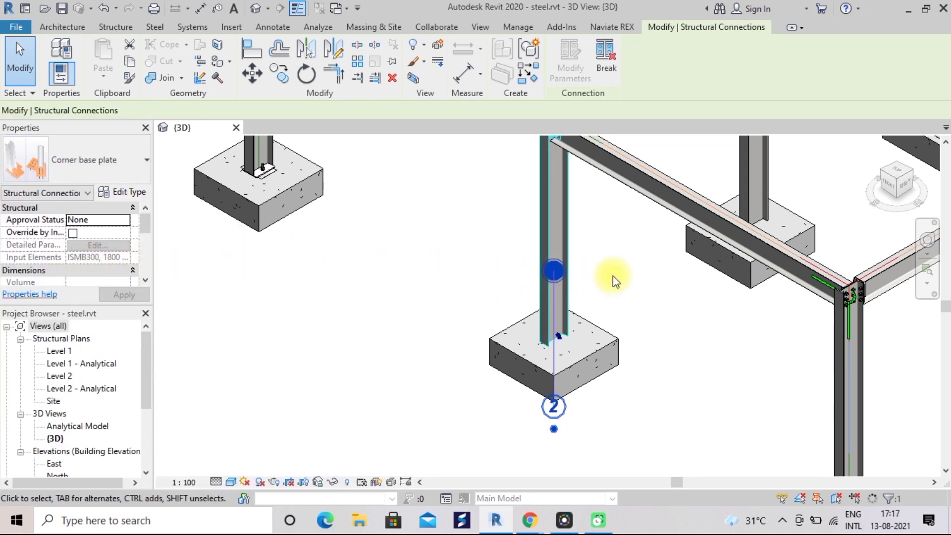
# - Deselect the corner base plate connection and zoom in to inspect it
pyautogui.scroll(2, 612, 279)
pyautogui.scroll(-2, 610, 278)
pyautogui.moveTo(609, 278)
pyautogui.mouseDown(button='middle')
pyautogui.moveTo(558, 270)
pyautogui.moveTo(563, 248)
pyautogui.moveTo(569, 256)
pyautogui.mouseUp(button='middle')
pyautogui.scroll(2, 558, 270)
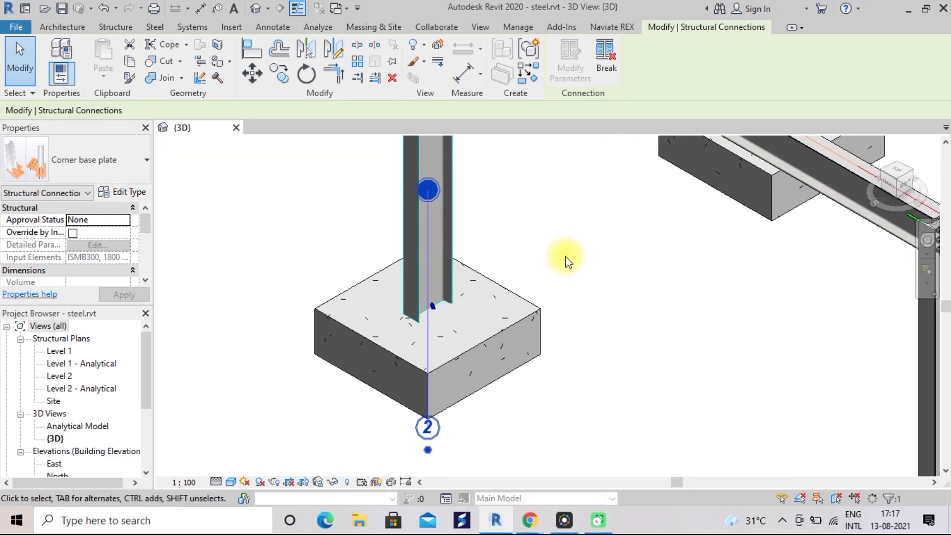
pyautogui.scroll(-2, 610, 312)
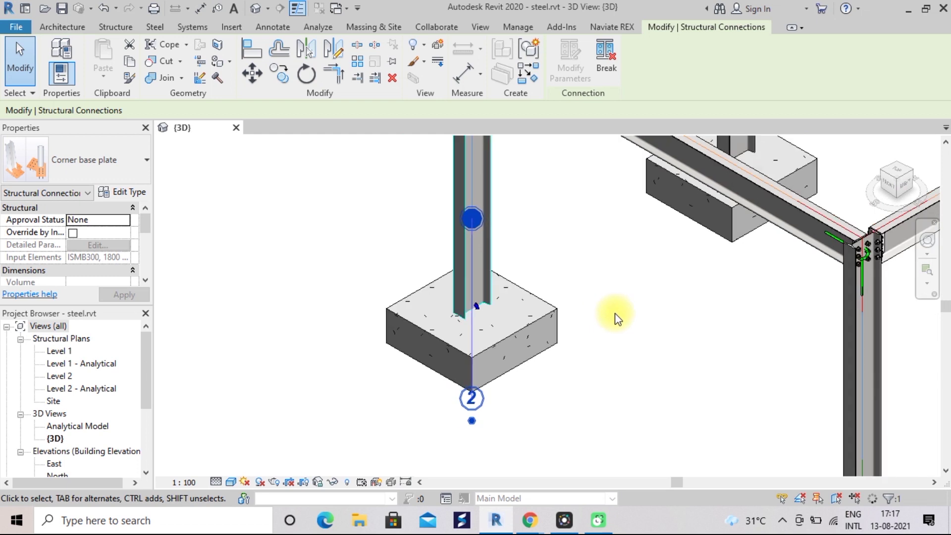
pyautogui.scroll(2, 616, 319)
pyautogui.click(516, 255)
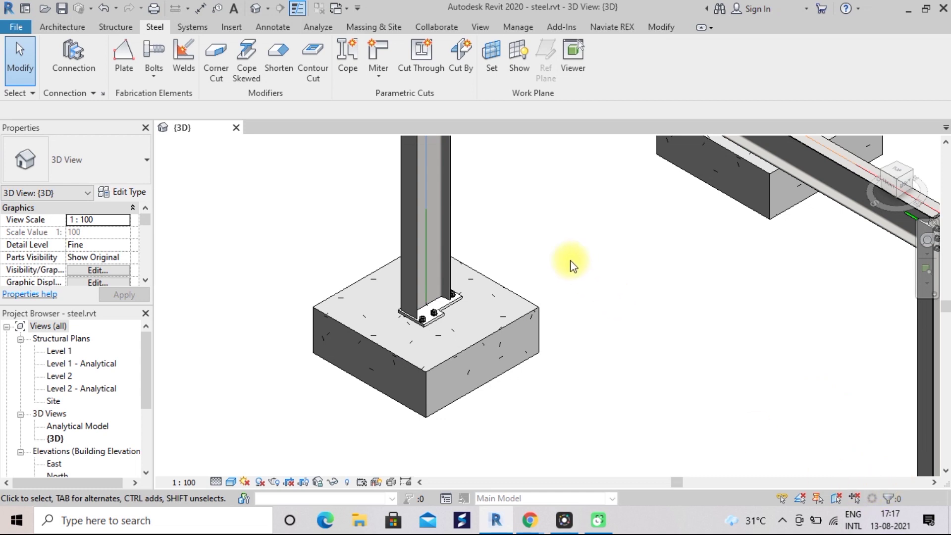
pyautogui.scroll(1, 557, 251)
pyautogui.scroll(1, 534, 237)
pyautogui.scroll(2, 524, 239)
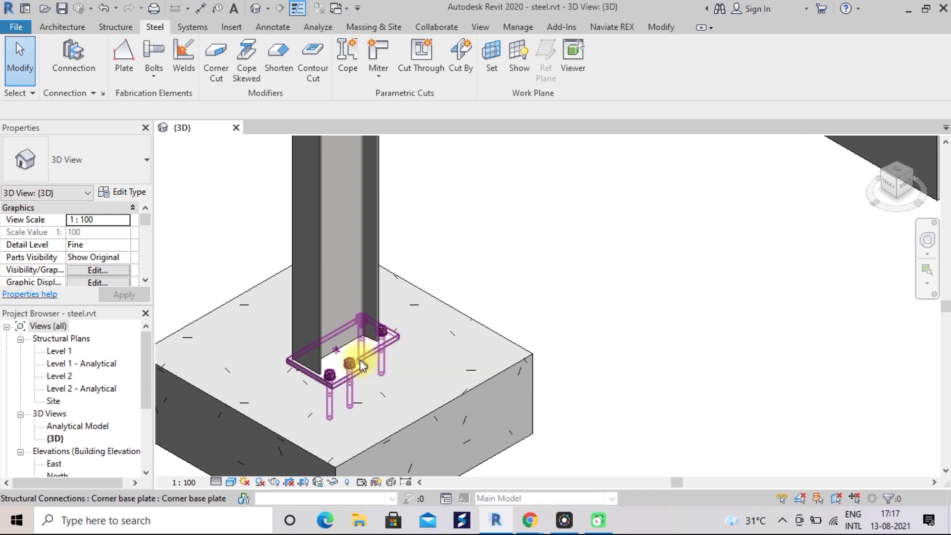
pyautogui.scroll(-2, 509, 213)
pyautogui.scroll(-2, 510, 221)
pyautogui.scroll(-2, 510, 218)
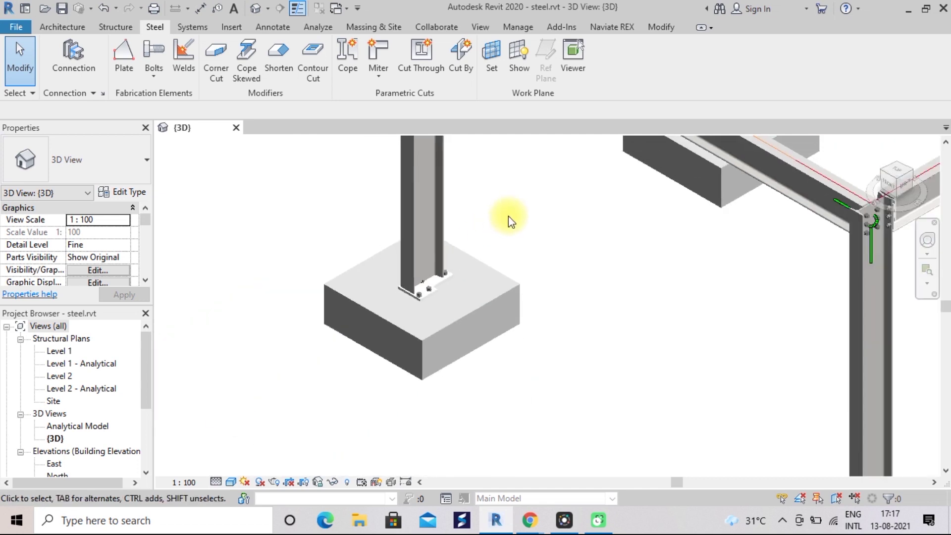
pyautogui.scroll(-1, 510, 215)
pyautogui.scroll(-1, 510, 215)
pyautogui.scroll(-1, 542, 221)
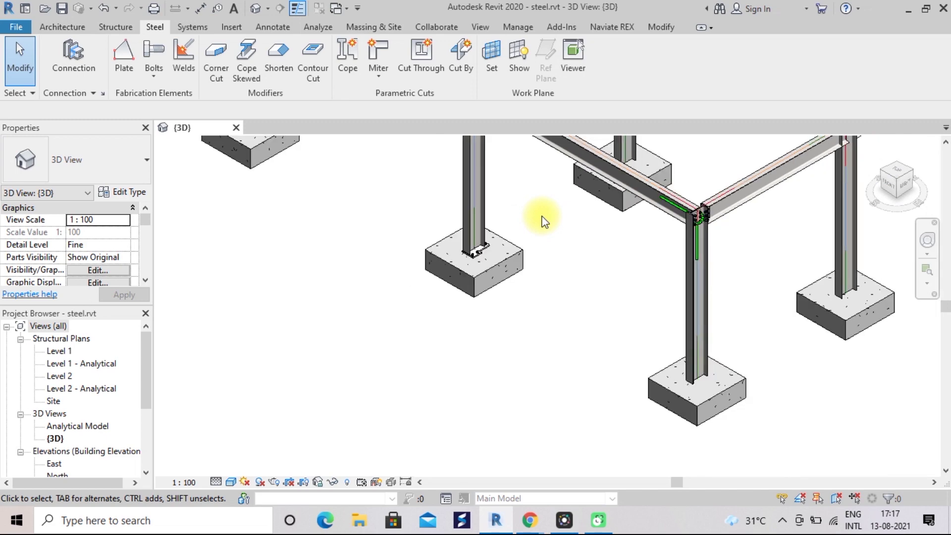
# - Pan and zoom across the columns and footings toward the beam corner
pyautogui.moveTo(552, 216); pyautogui.dragTo(484, 229, button='middle')
pyautogui.scroll(1, 485, 229)
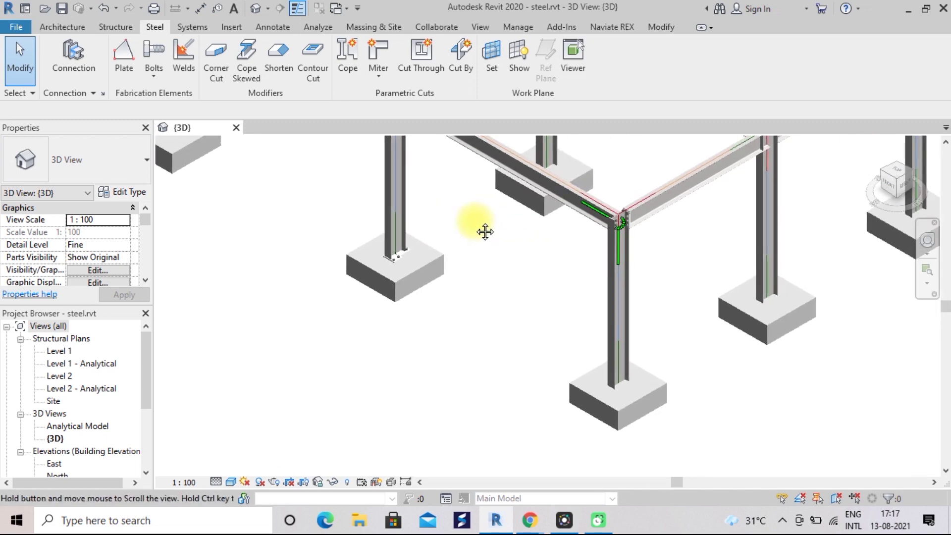
pyautogui.scroll(-1, 475, 227)
pyautogui.scroll(-1, 476, 225)
pyautogui.scroll(-1, 475, 226)
pyautogui.moveTo(476, 226)
pyautogui.mouseDown(button='middle')
pyautogui.moveTo(484, 231)
pyautogui.moveTo(435, 233)
pyautogui.moveTo(550, 286)
pyautogui.mouseUp(button='middle')
pyautogui.scroll(1, 435, 233)
pyautogui.scroll(1, 424, 229)
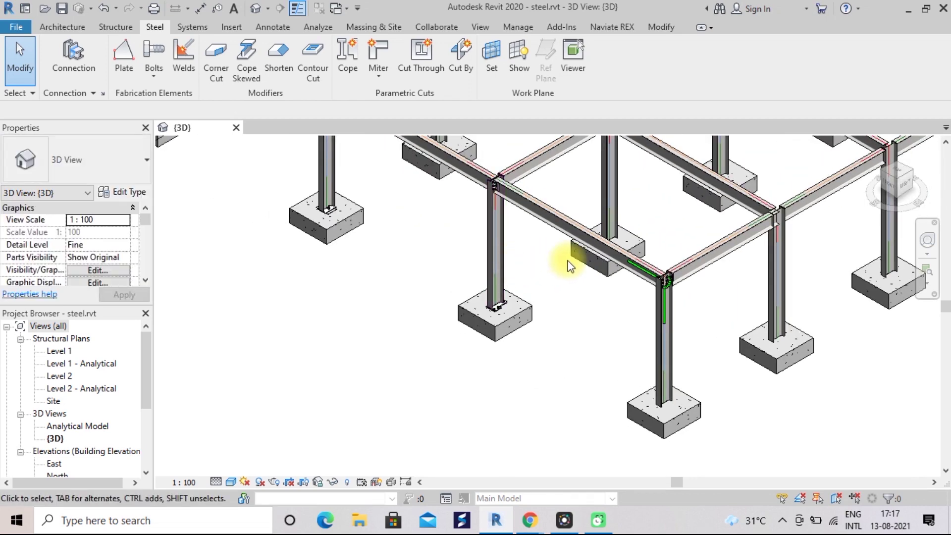
pyautogui.scroll(-1, 532, 262)
pyautogui.scroll(1, 532, 262)
pyautogui.scroll(1, 532, 262)
pyautogui.scroll(-1, 533, 262)
pyautogui.scroll(1, 532, 262)
pyautogui.scroll(-1, 533, 263)
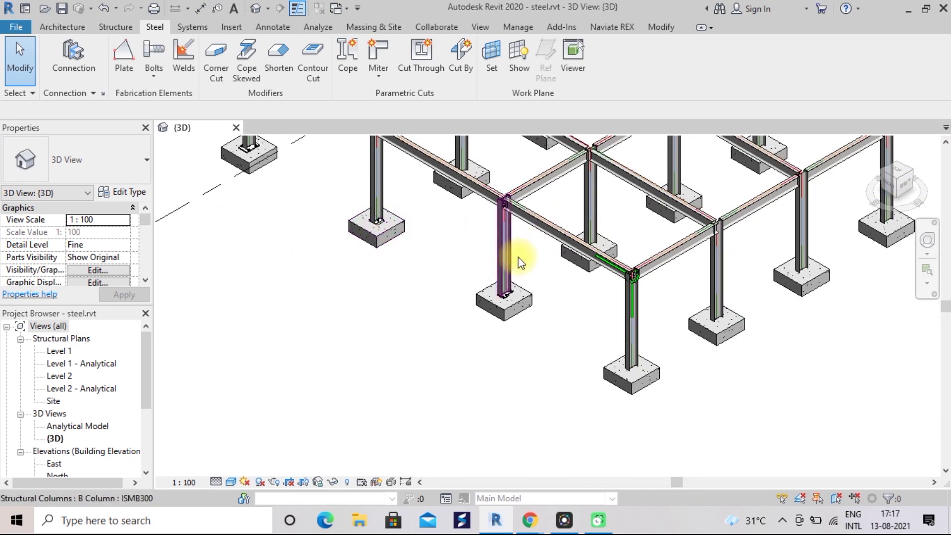
pyautogui.scroll(1, 548, 263)
pyautogui.scroll(1, 546, 261)
pyautogui.scroll(1, 545, 260)
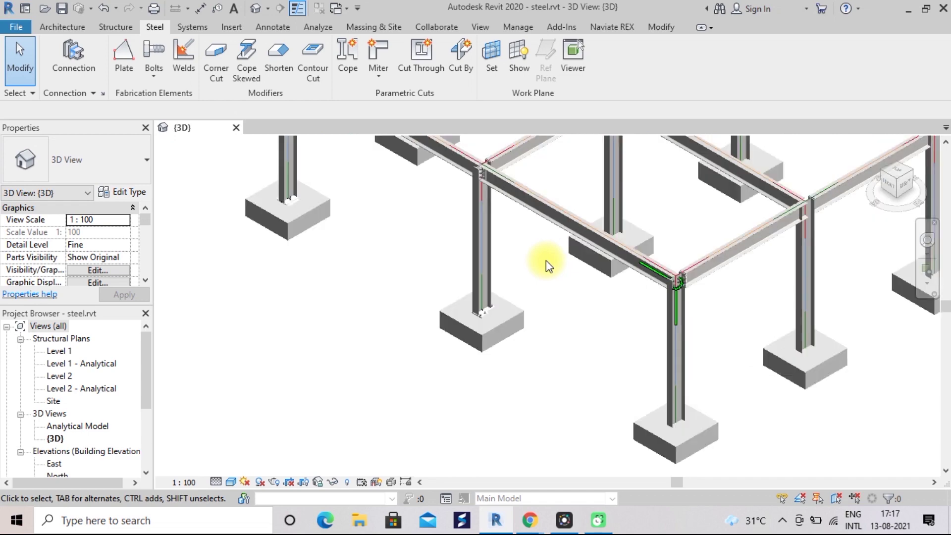
pyautogui.scroll(1, 546, 260)
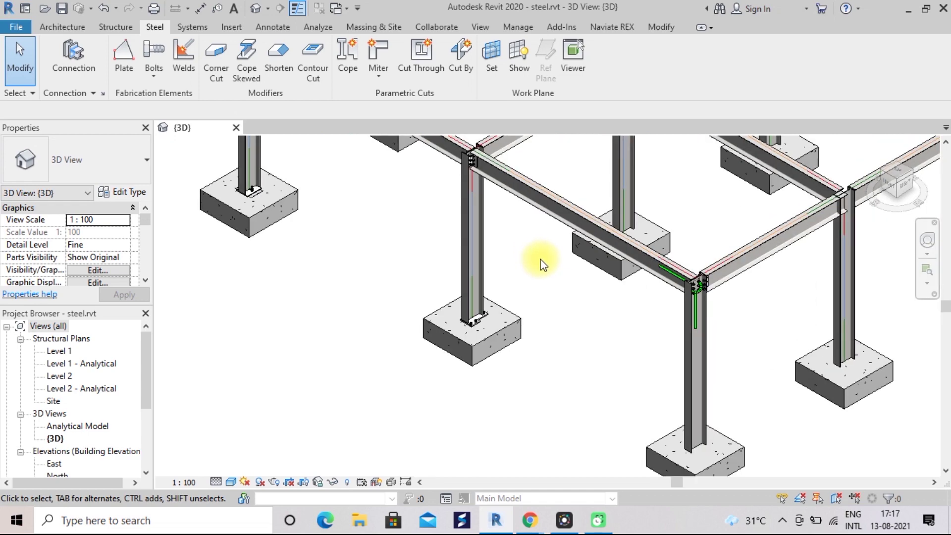
pyautogui.scroll(2, 547, 265)
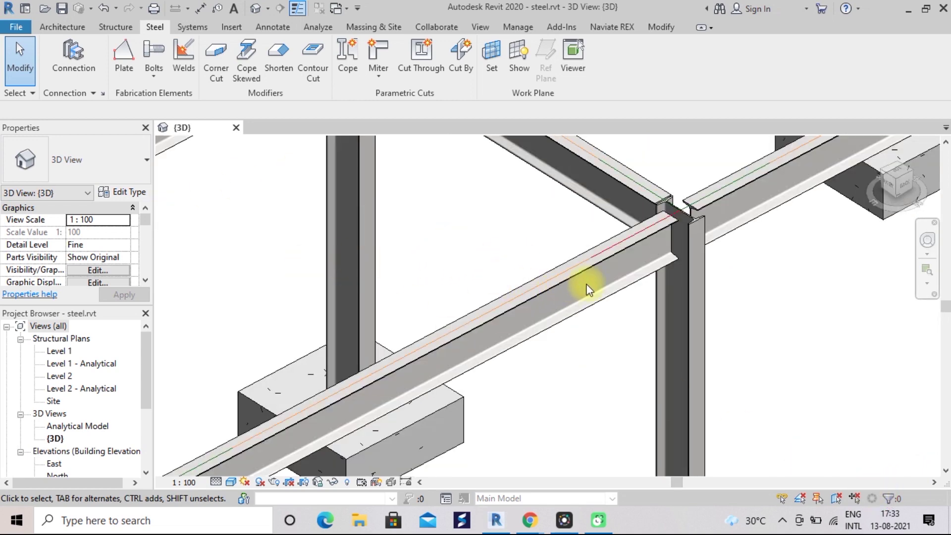
# - Start the Bolts tool from the Steel fabrication tools
pyautogui.scroll(1, 723, 287)
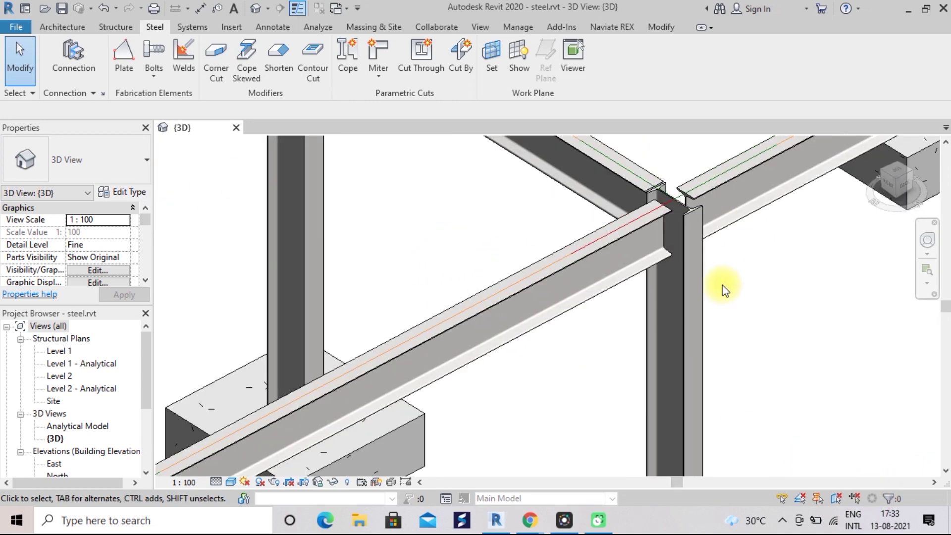
pyautogui.scroll(-1, 723, 284)
pyautogui.scroll(-1, 728, 284)
pyautogui.scroll(-1, 736, 284)
pyautogui.scroll(-1, 736, 284)
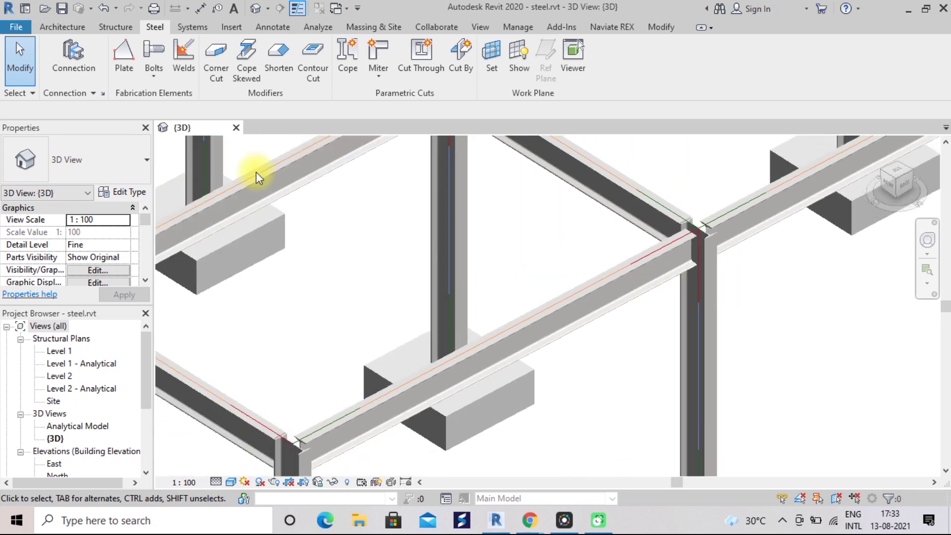
pyautogui.click(71, 62)
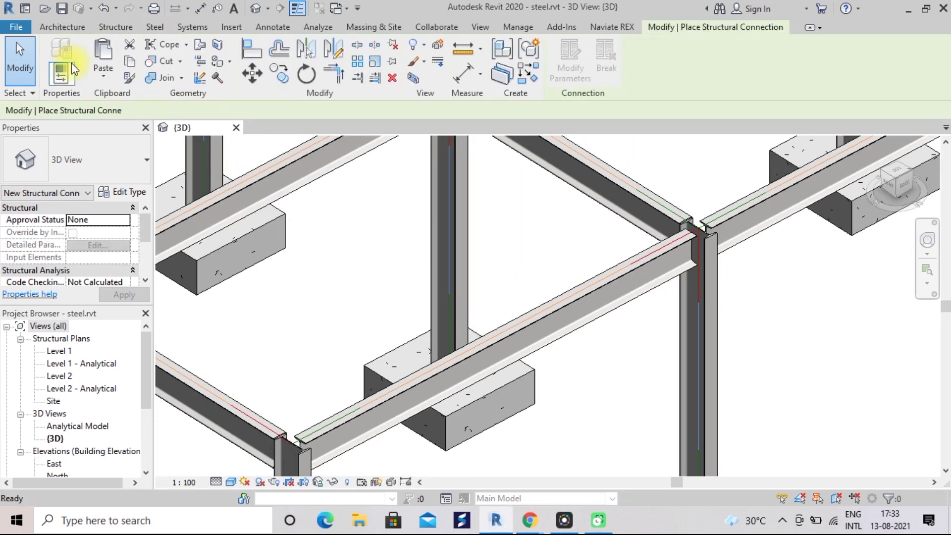
pyautogui.click(150, 29)
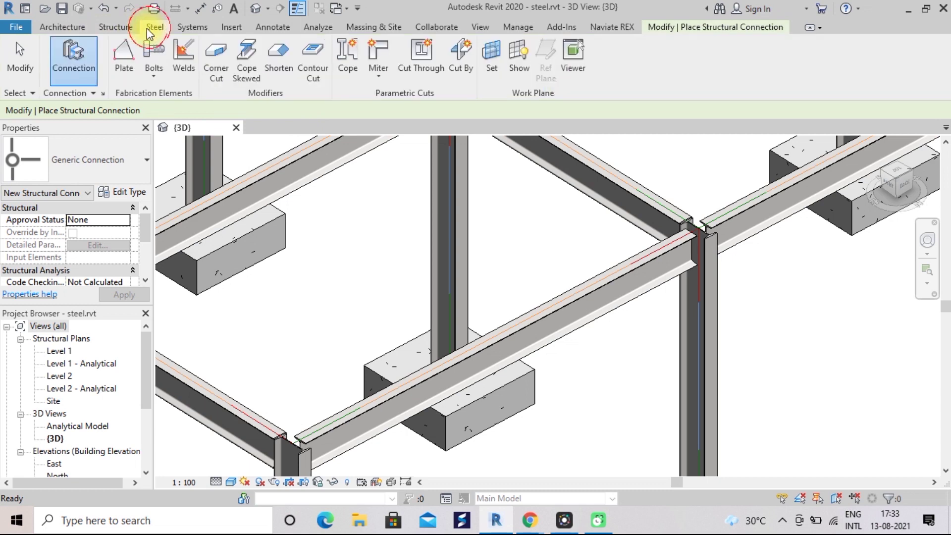
pyautogui.click(158, 52)
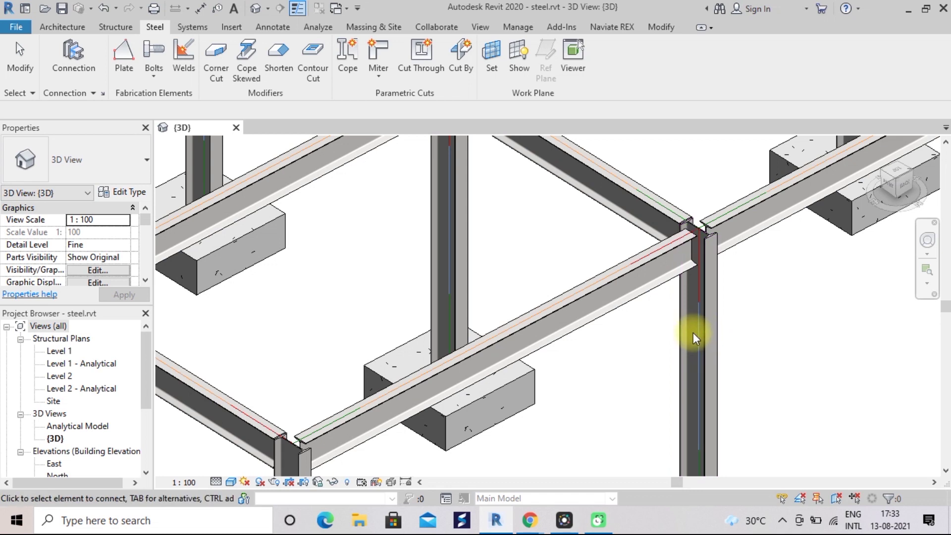
# - Pick the ISMB300 column and its connecting beam, then zoom to their joint
pyautogui.click(705, 326)
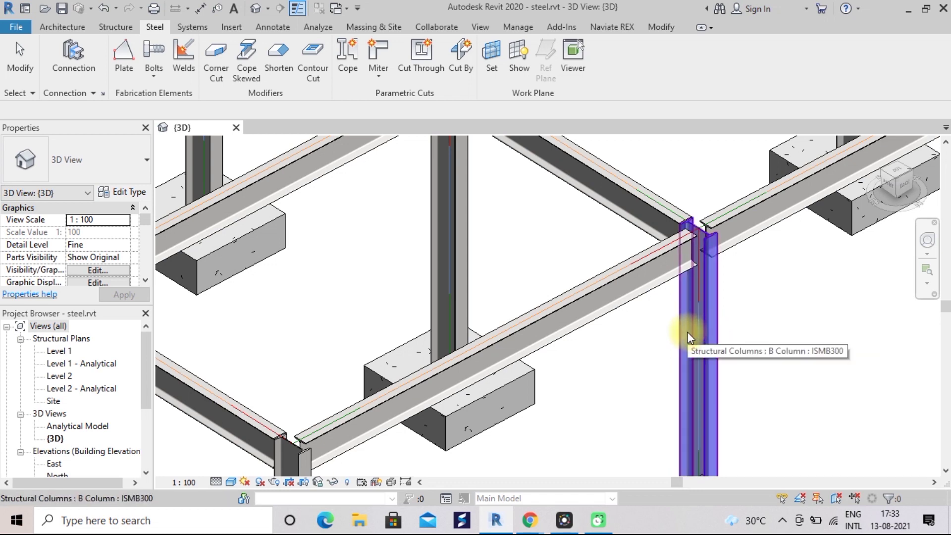
pyautogui.keyDown('ctrl'); pyautogui.click(607, 306); pyautogui.keyUp('ctrl')
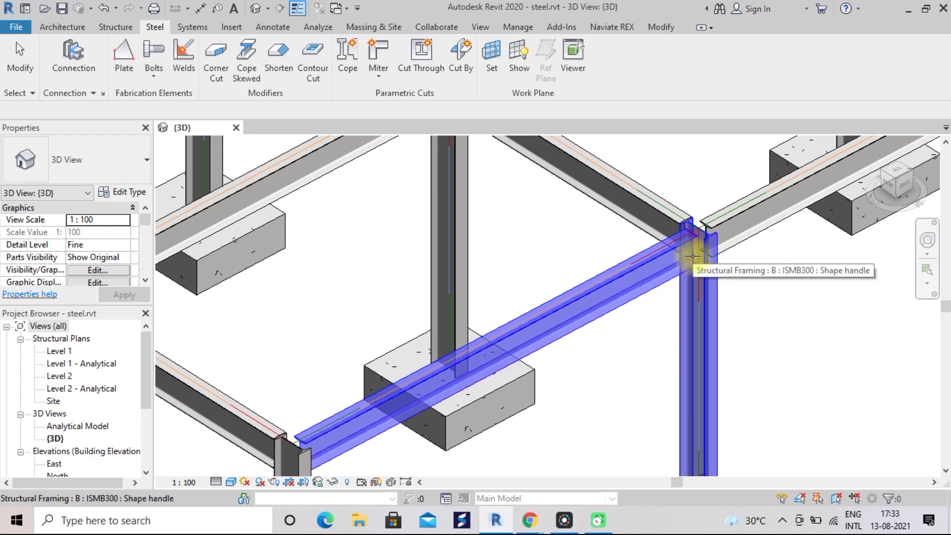
pyautogui.scroll(2, 693, 257)
pyautogui.scroll(2, 693, 256)
pyautogui.scroll(1, 692, 256)
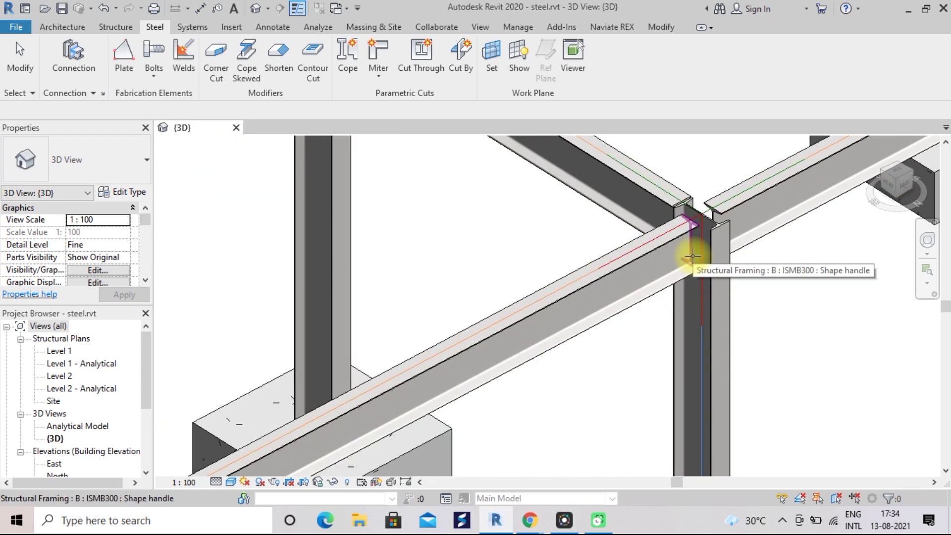
pyautogui.scroll(1, 693, 256)
pyautogui.scroll(1, 692, 256)
pyautogui.scroll(1, 691, 257)
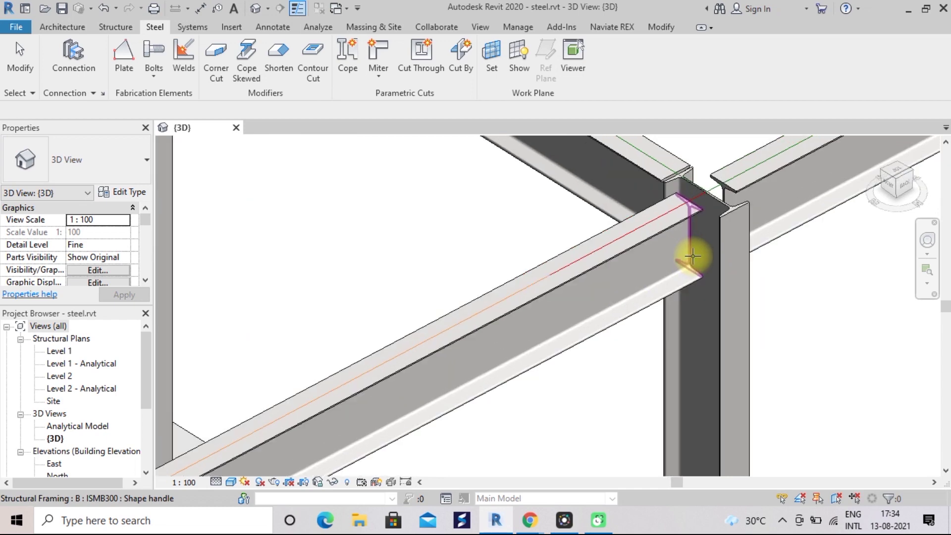
pyautogui.scroll(1, 690, 257)
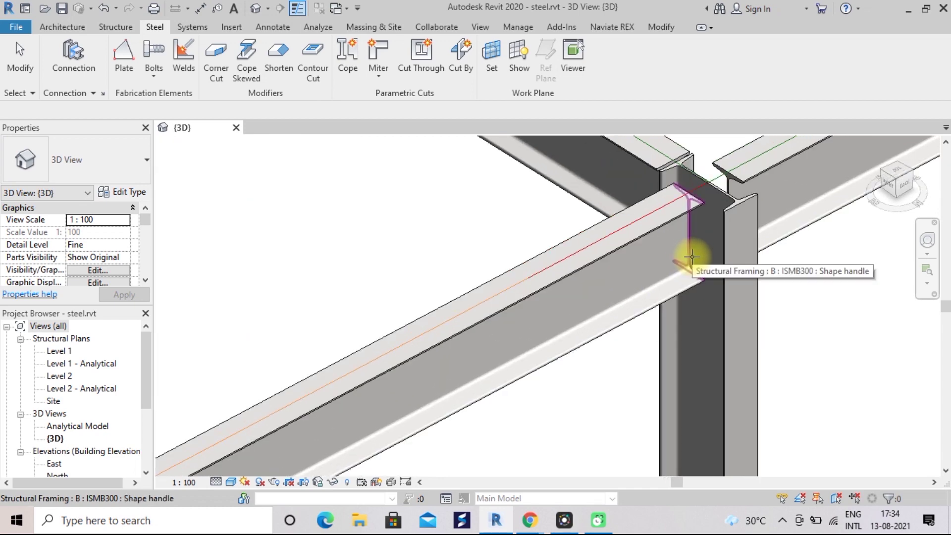
pyautogui.click(692, 256)
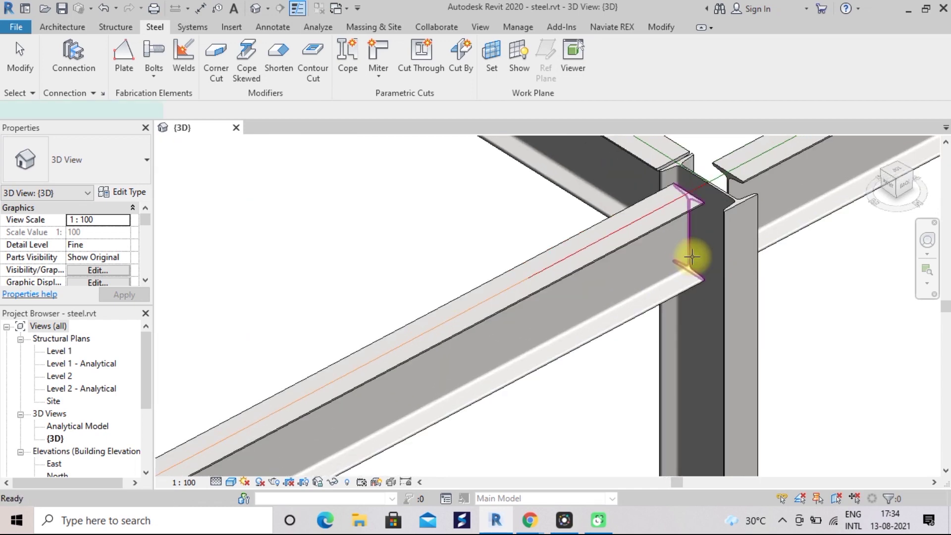
# - Place a circular bolt pattern of radius 20 on the column flange at the beam end
pyautogui.scroll(1, 692, 263)
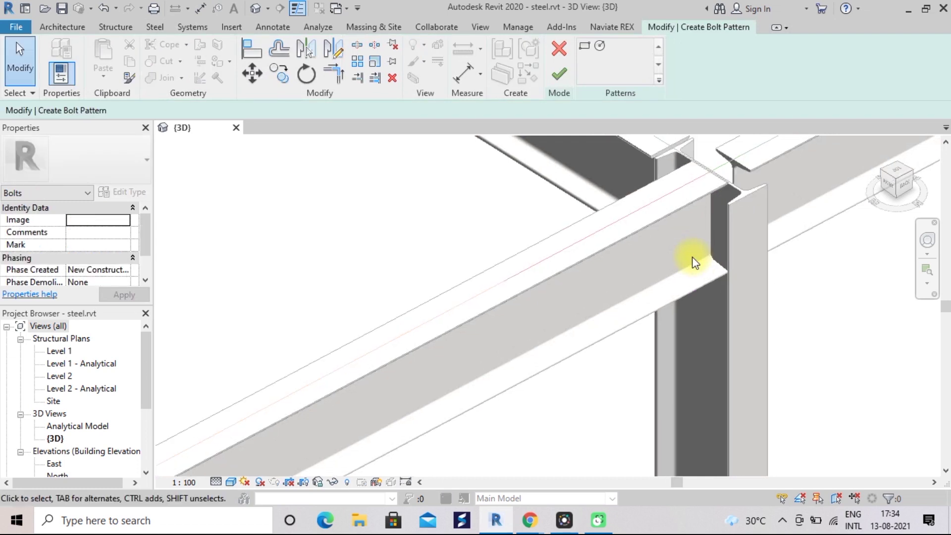
pyautogui.keyDown('shift'); pyautogui.moveTo(692, 262); pyautogui.dragTo(523, 198, button='middle'); pyautogui.keyUp('shift')
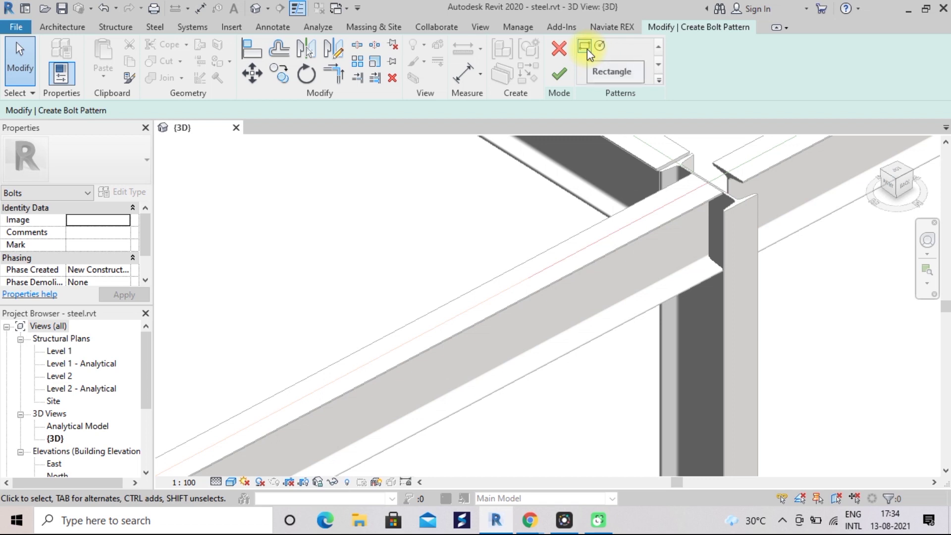
pyautogui.click(600, 48)
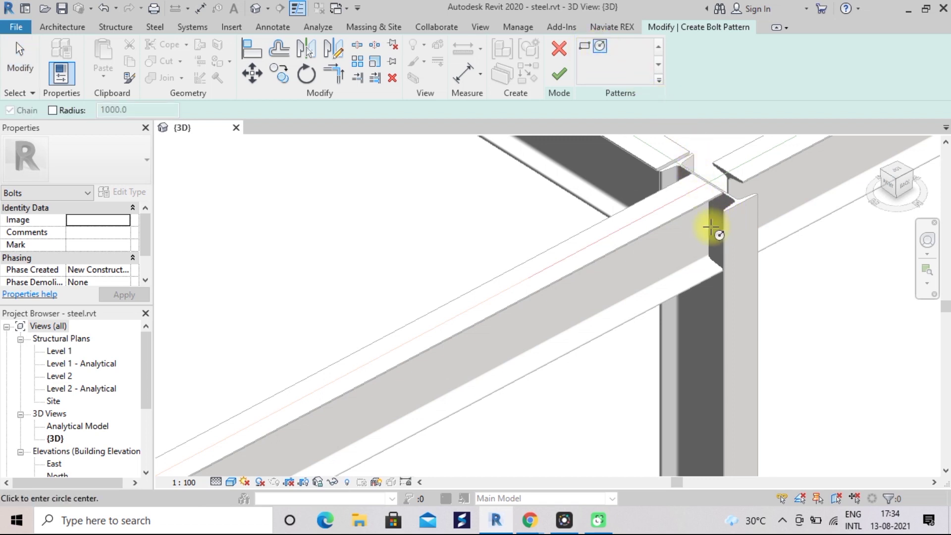
pyautogui.scroll(2, 719, 228)
pyautogui.scroll(2, 713, 227)
pyautogui.scroll(1, 713, 227)
pyautogui.scroll(2, 718, 229)
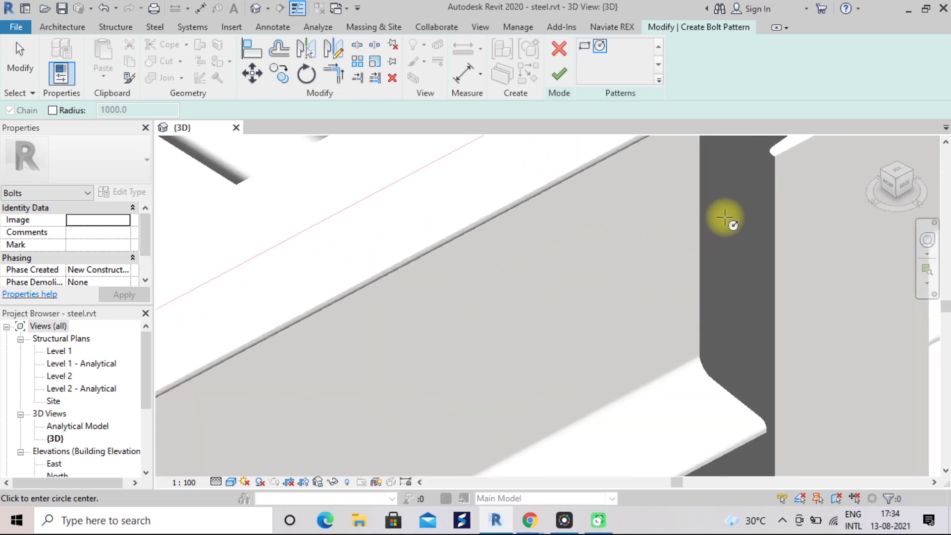
pyautogui.click(724, 255)
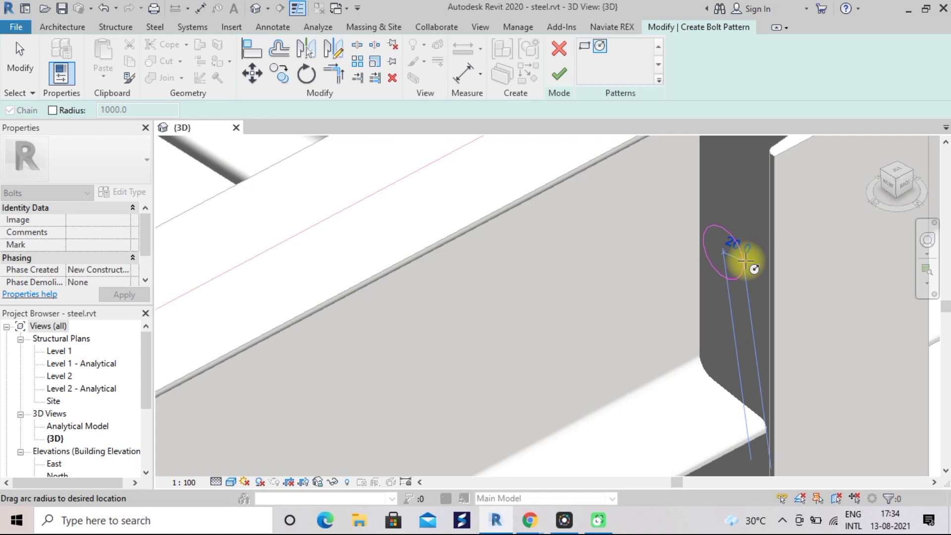
pyautogui.click(746, 261)
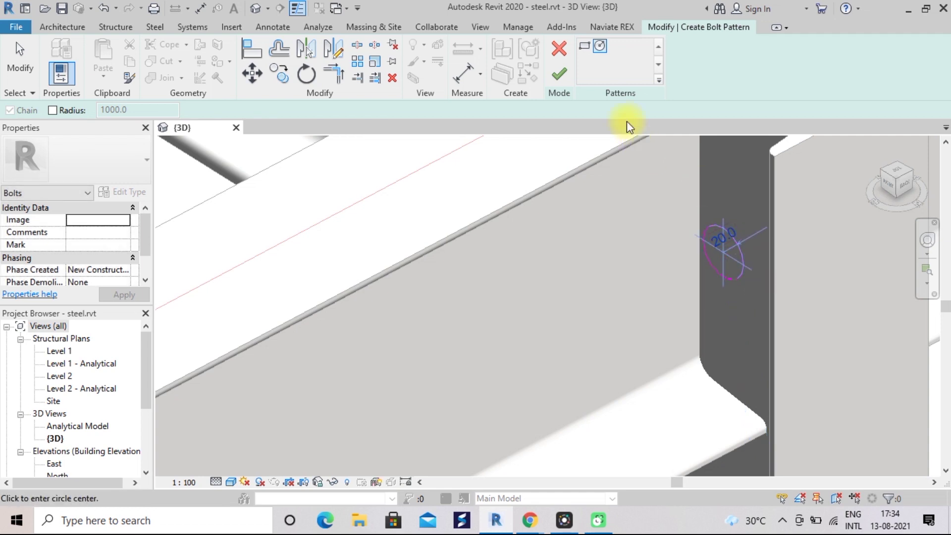
pyautogui.click(557, 74)
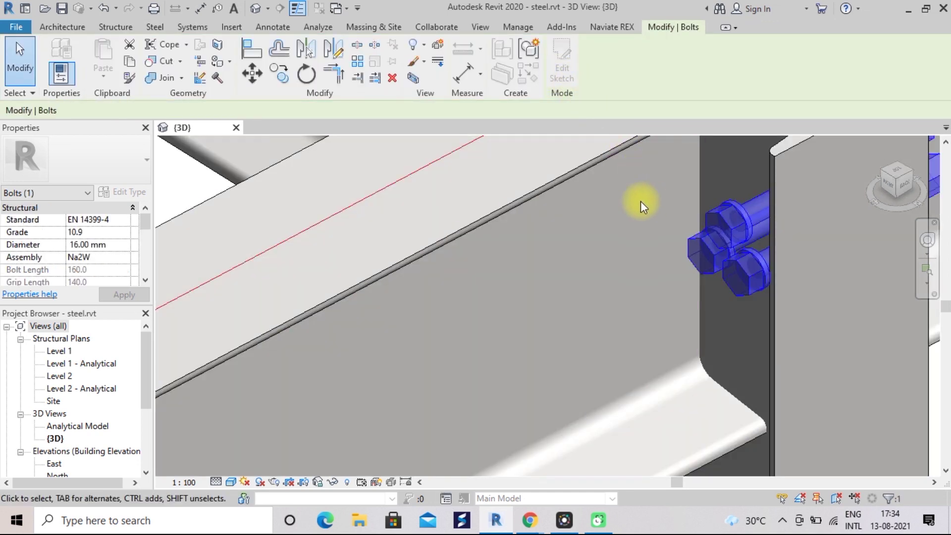
pyautogui.scroll(-1, 649, 200)
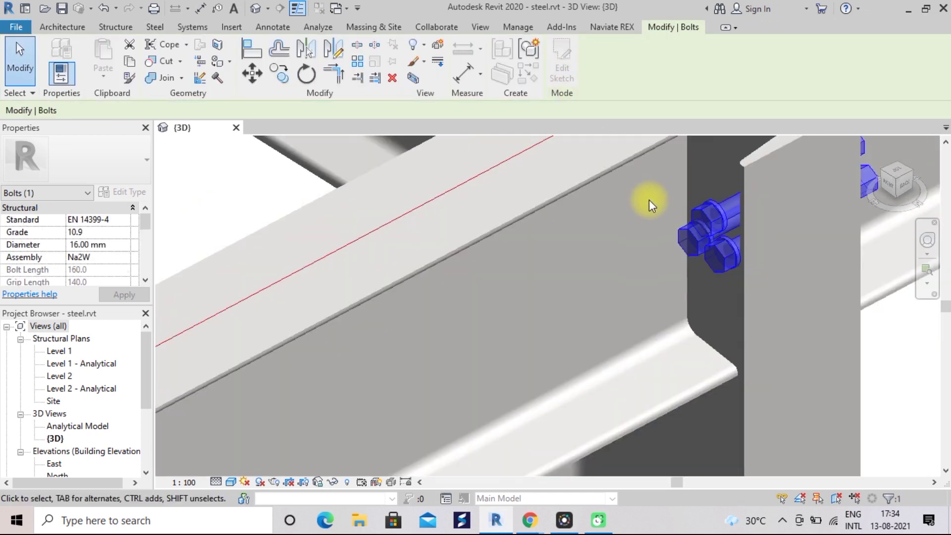
pyautogui.scroll(-2, 649, 200)
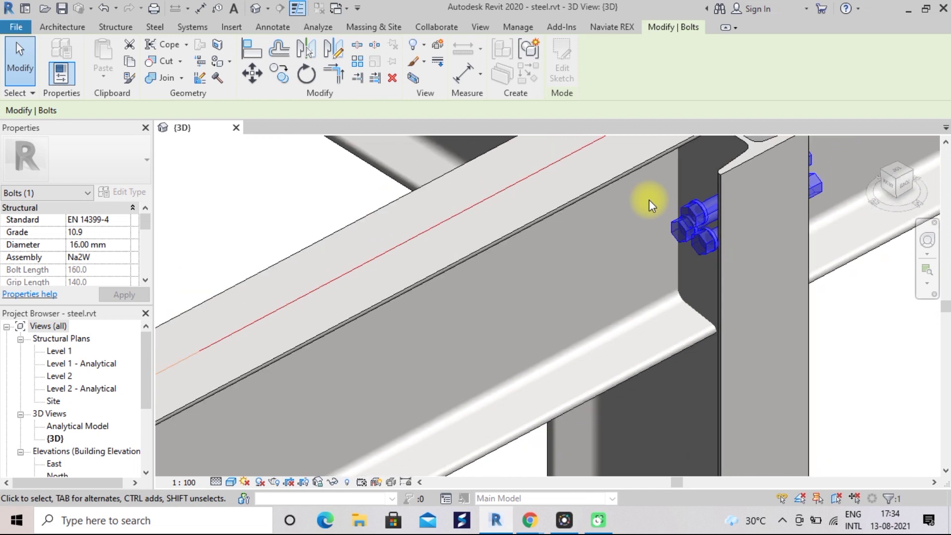
pyautogui.scroll(2, 649, 200)
pyautogui.scroll(1, 649, 200)
pyautogui.moveTo(646, 212); pyautogui.dragTo(605, 220, button='middle')
pyautogui.scroll(-1, 606, 219)
pyautogui.scroll(-1, 606, 218)
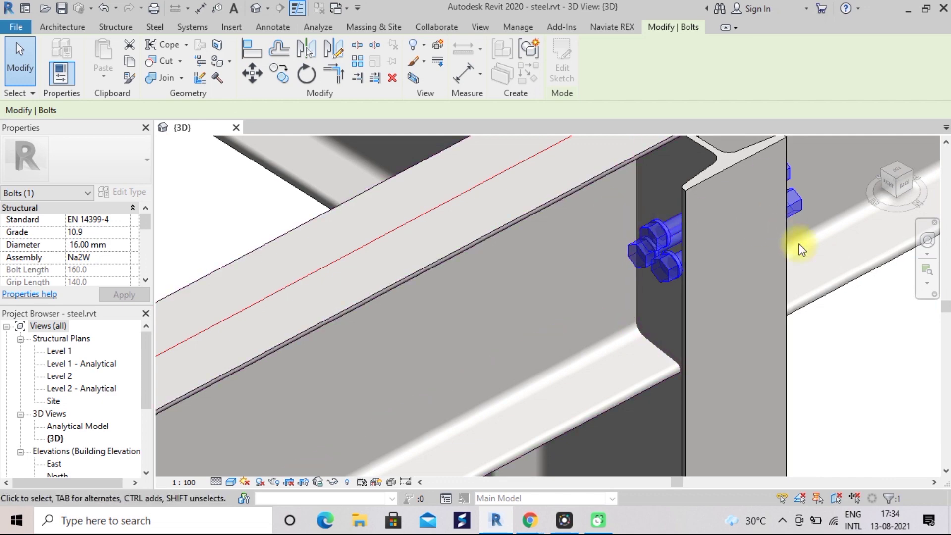
pyautogui.click(844, 322)
pyautogui.scroll(-1, 604, 241)
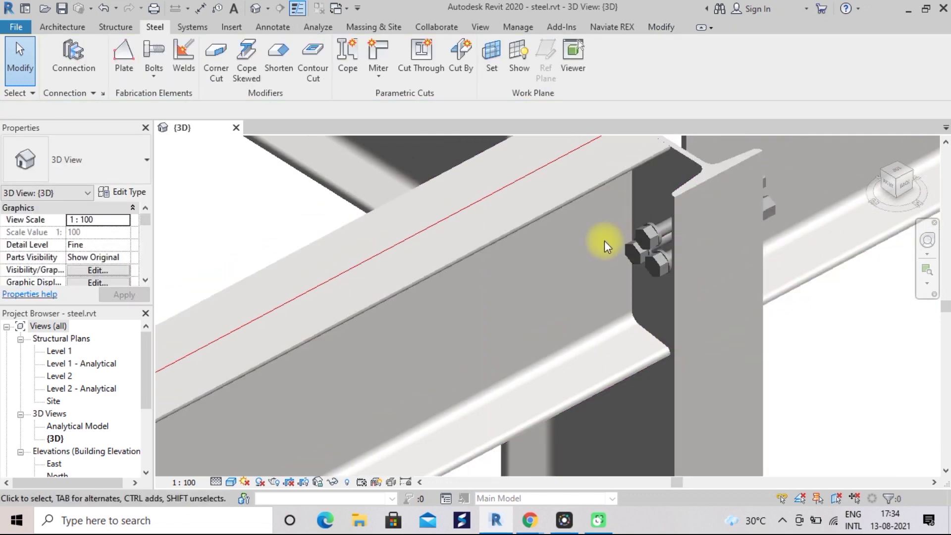
pyautogui.scroll(-1, 604, 241)
pyautogui.scroll(-1, 594, 236)
pyautogui.scroll(1, 595, 234)
pyautogui.scroll(-1, 594, 234)
pyautogui.scroll(1, 595, 234)
pyautogui.scroll(-1, 594, 234)
pyautogui.scroll(1, 595, 234)
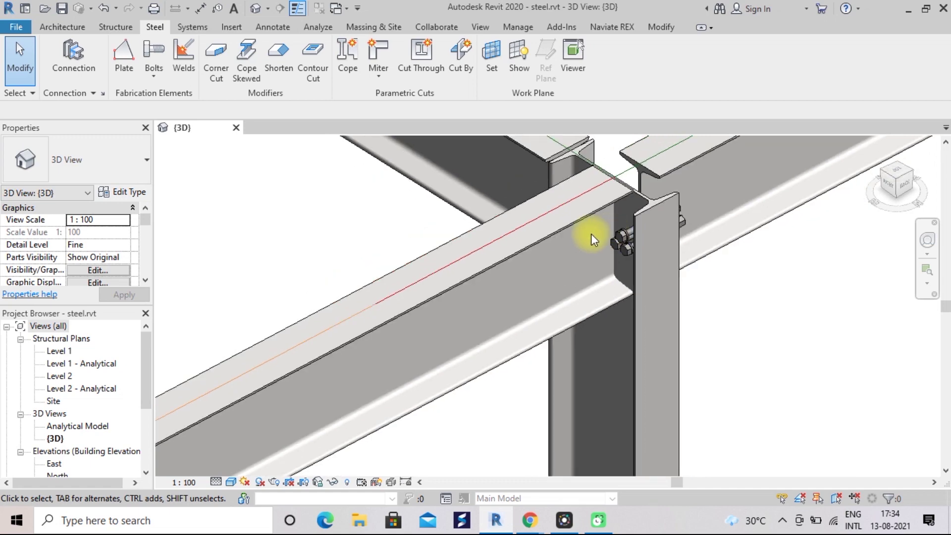
pyautogui.scroll(-1, 591, 234)
pyautogui.scroll(-1, 592, 233)
pyautogui.scroll(-1, 593, 233)
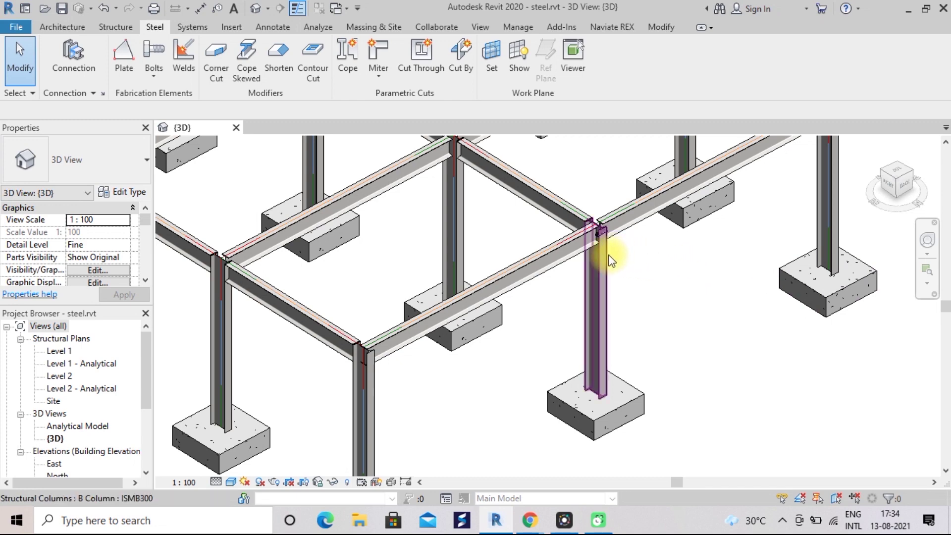
pyautogui.scroll(2, 595, 243)
pyautogui.scroll(2, 593, 241)
pyautogui.scroll(2, 598, 200)
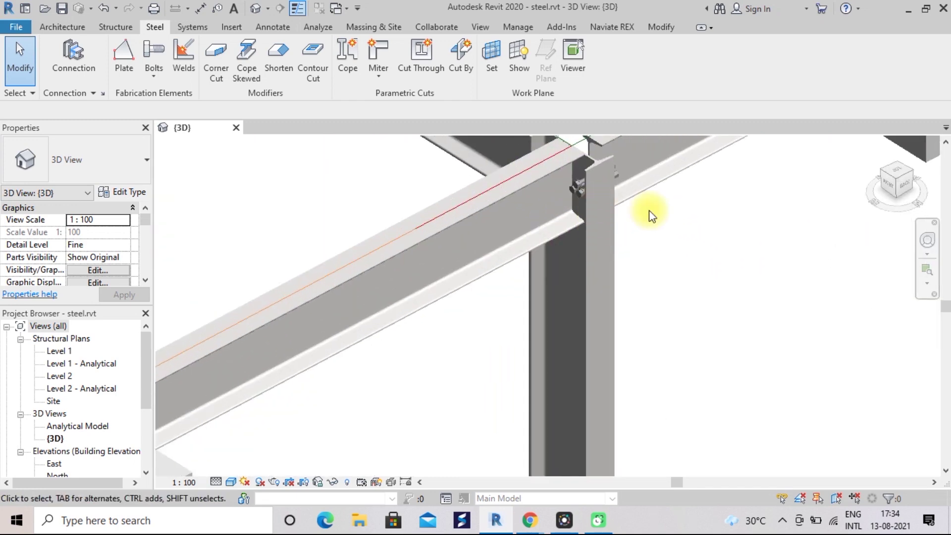
pyautogui.moveTo(598, 200); pyautogui.dragTo(721, 278, button='middle')
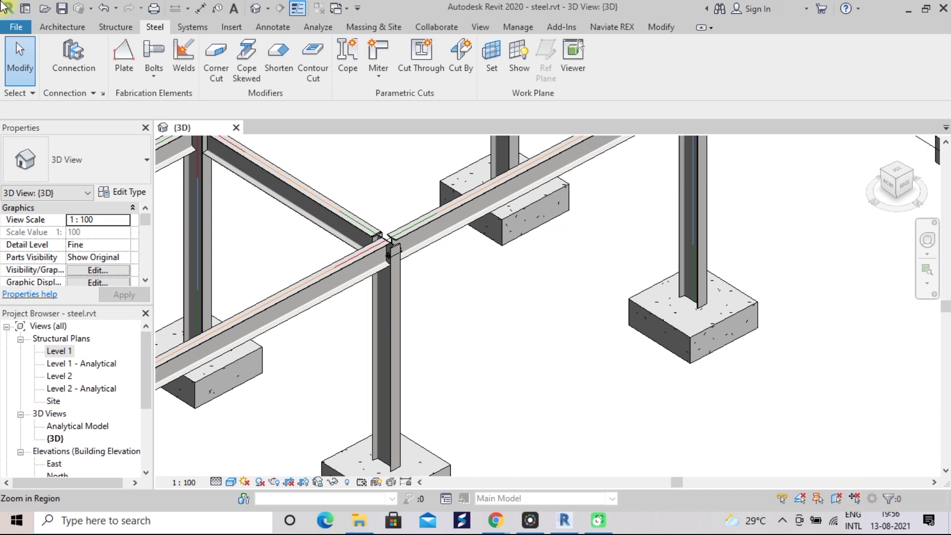
# - Browse the Structure, Steel and Systems tabs, open Naviate REX, then switch to the YouTube tutorial
pyautogui.click(113, 29)
pyautogui.click(157, 31)
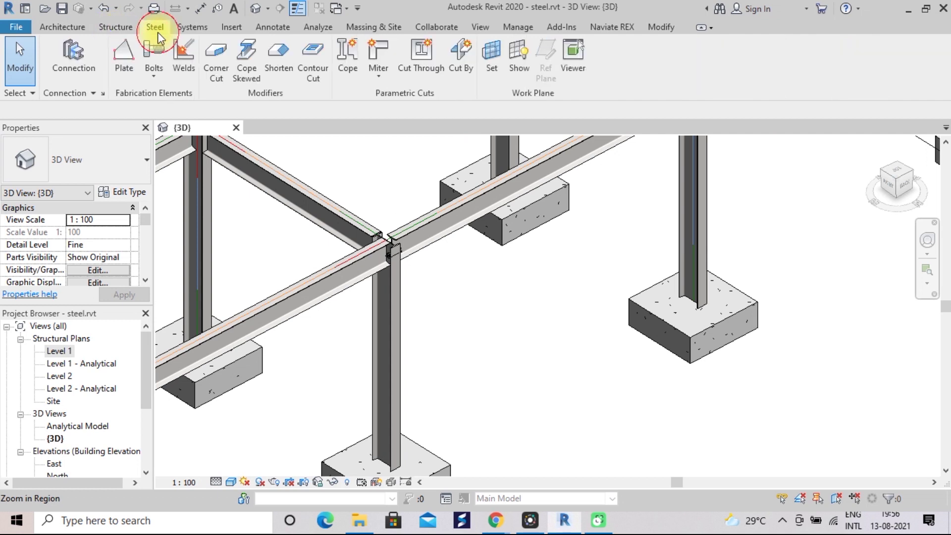
pyautogui.click(182, 31)
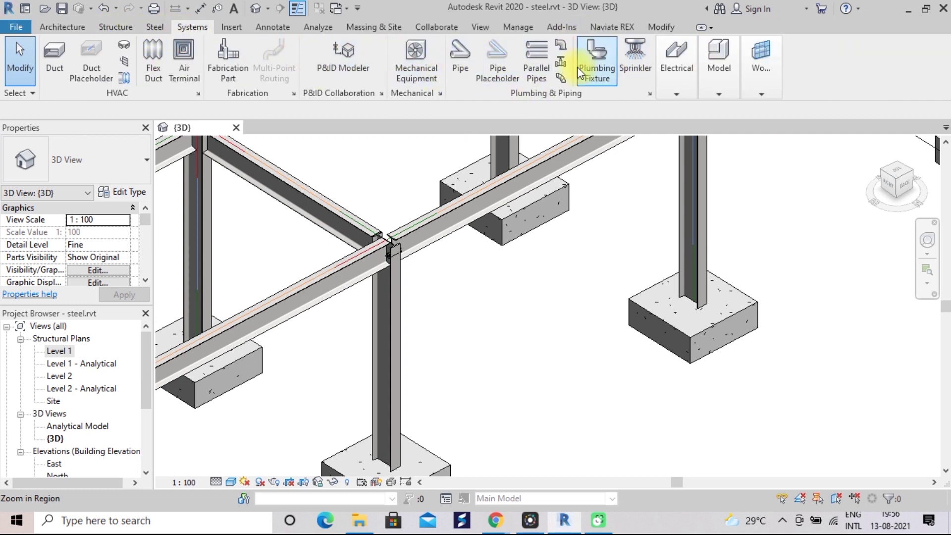
pyautogui.click(613, 30)
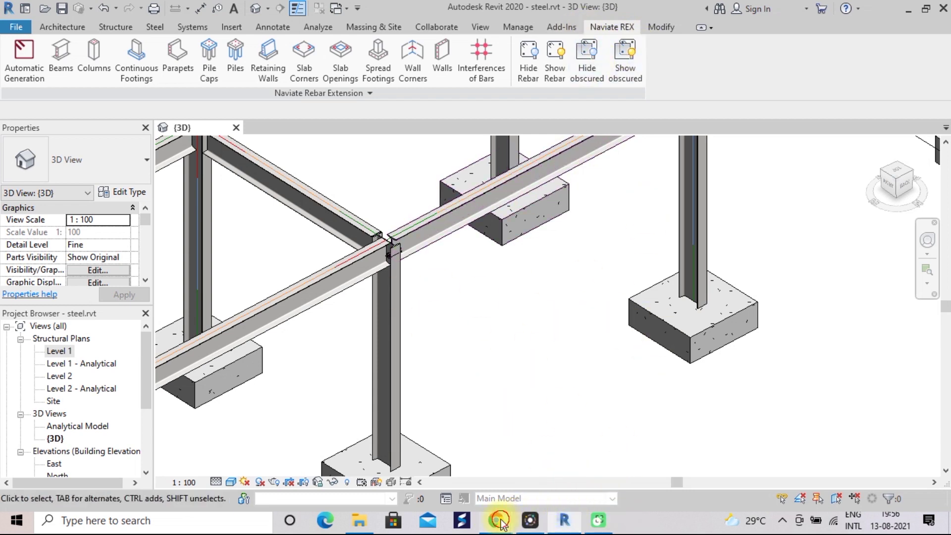
pyautogui.moveTo(495, 520)
pyautogui.click(495, 479)
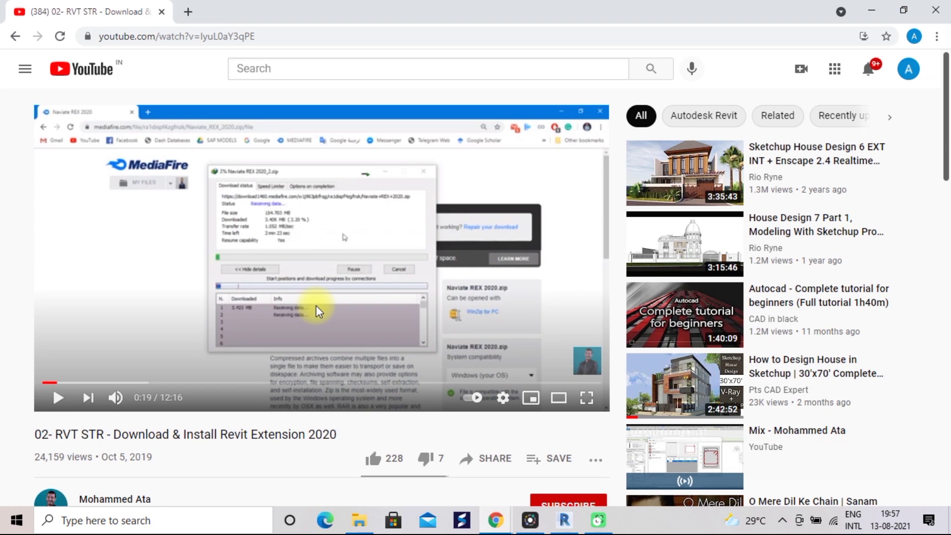
pyautogui.click(565, 520)
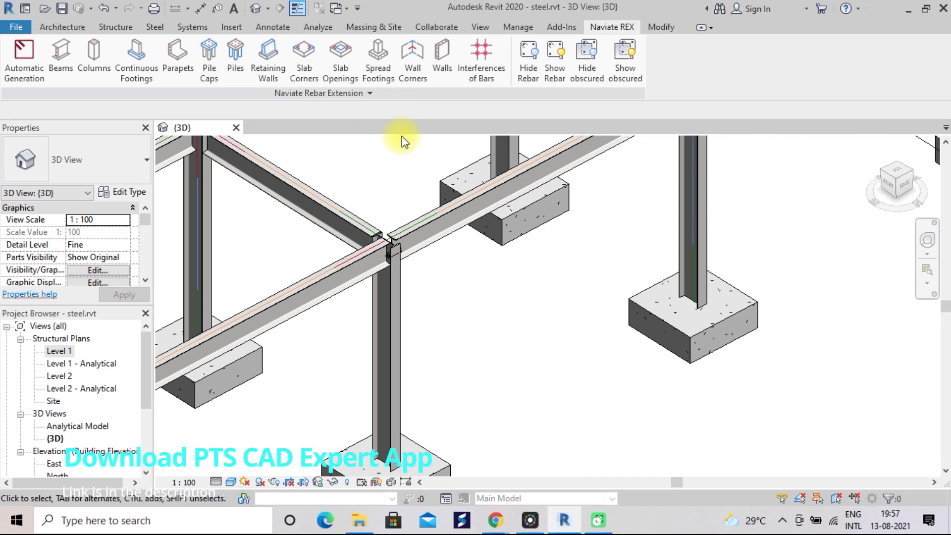
pyautogui.scroll(-2, 562, 318)
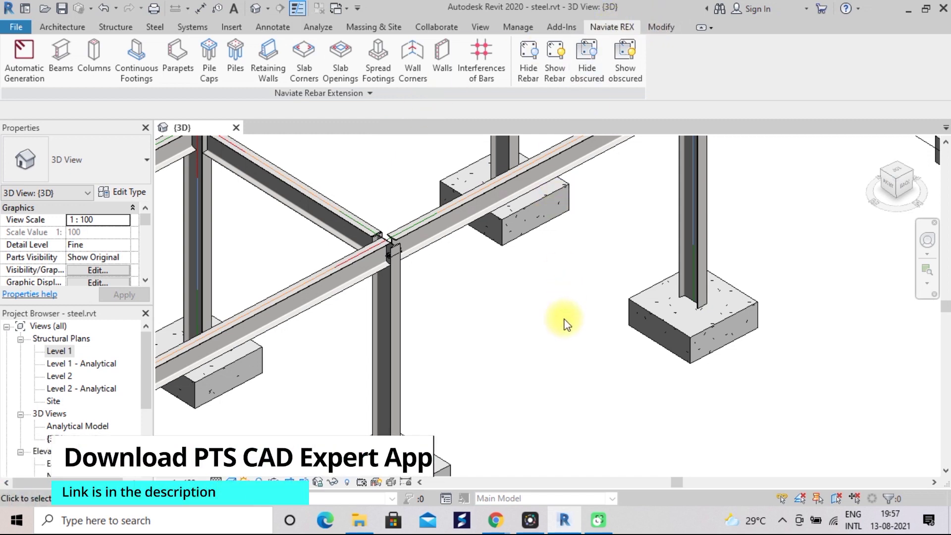